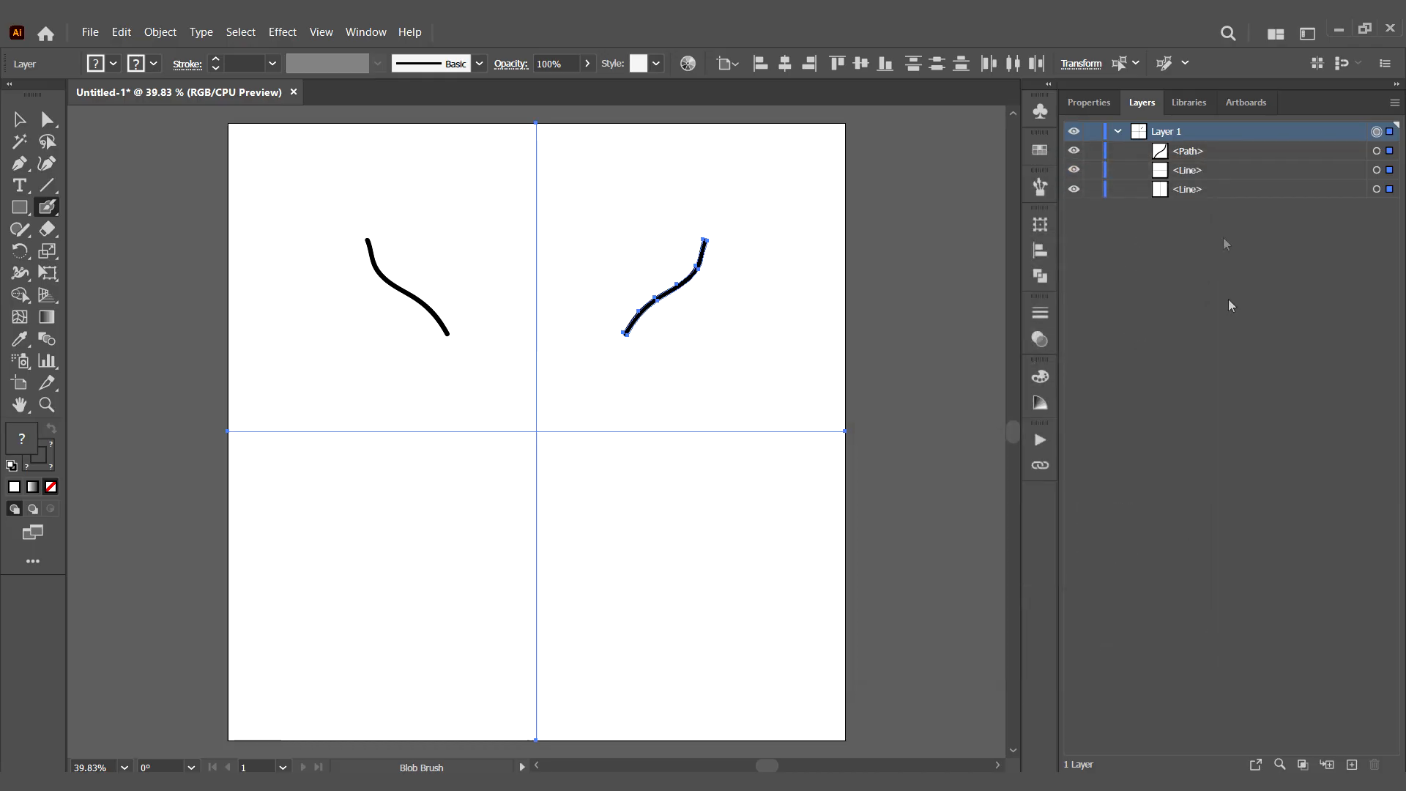
Step: Deselect the artwork and remove the mirrored test brush stroke by undoing it
left_click(20, 119)
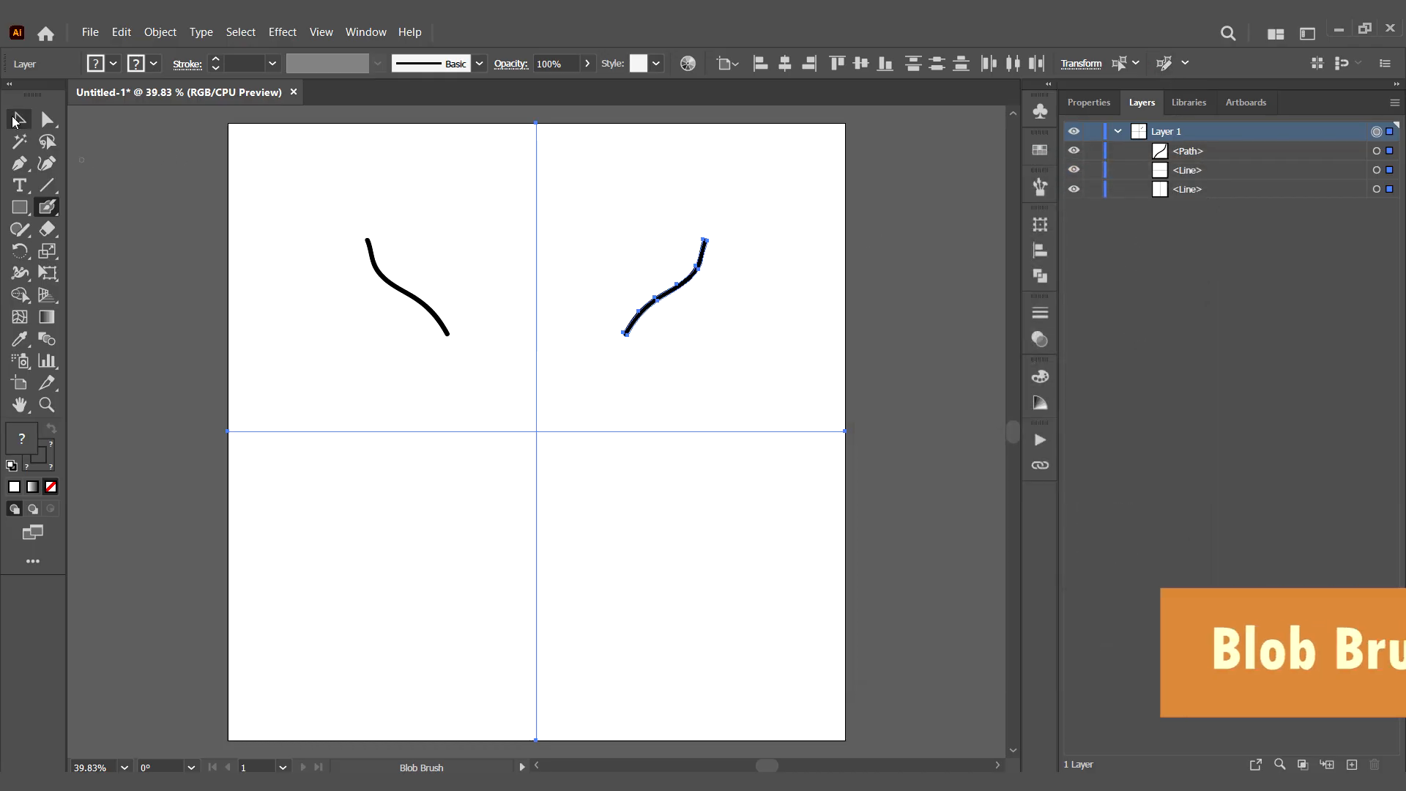
left_click(110, 125)
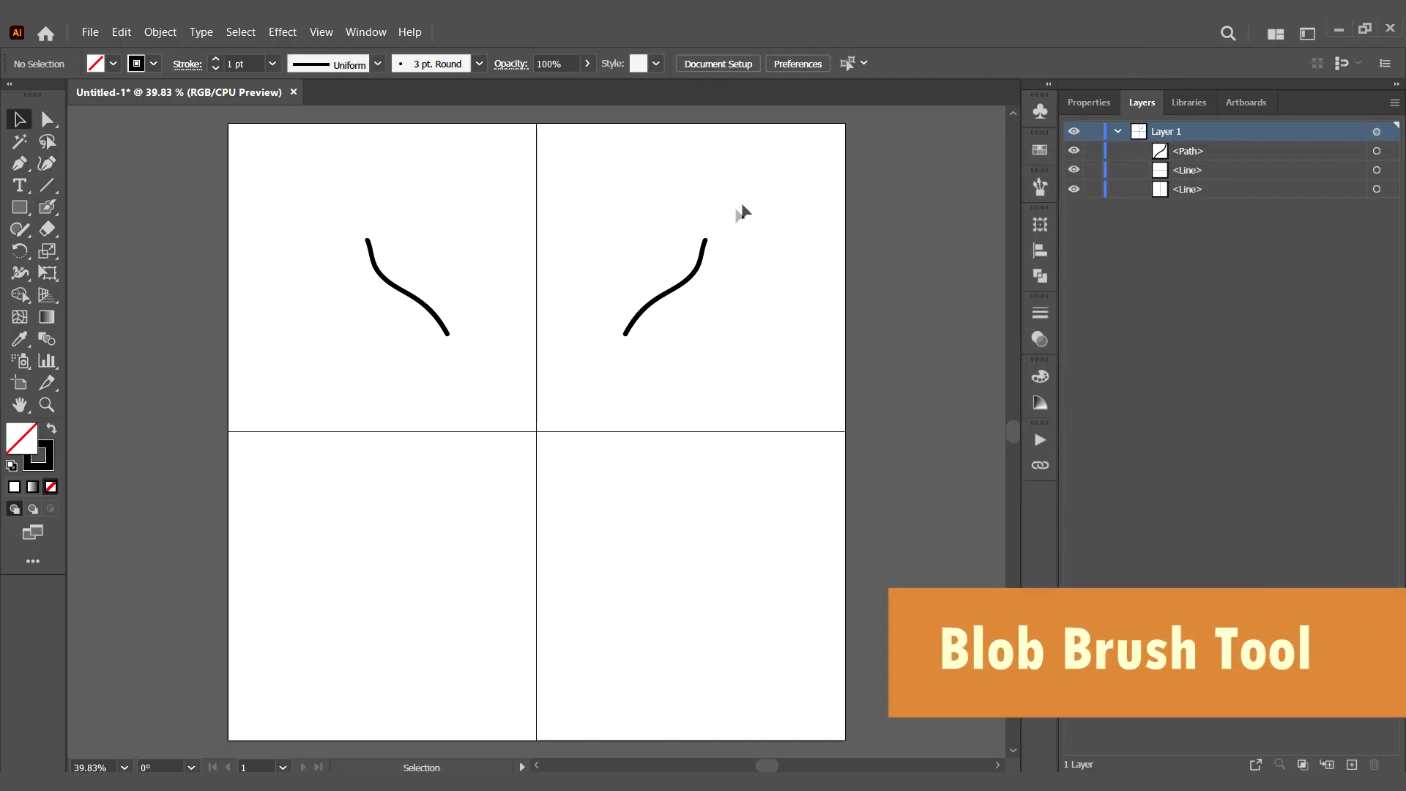
left_click_drag(740, 208, 610, 339)
key("ctrl+z")
key("ctrl+z")
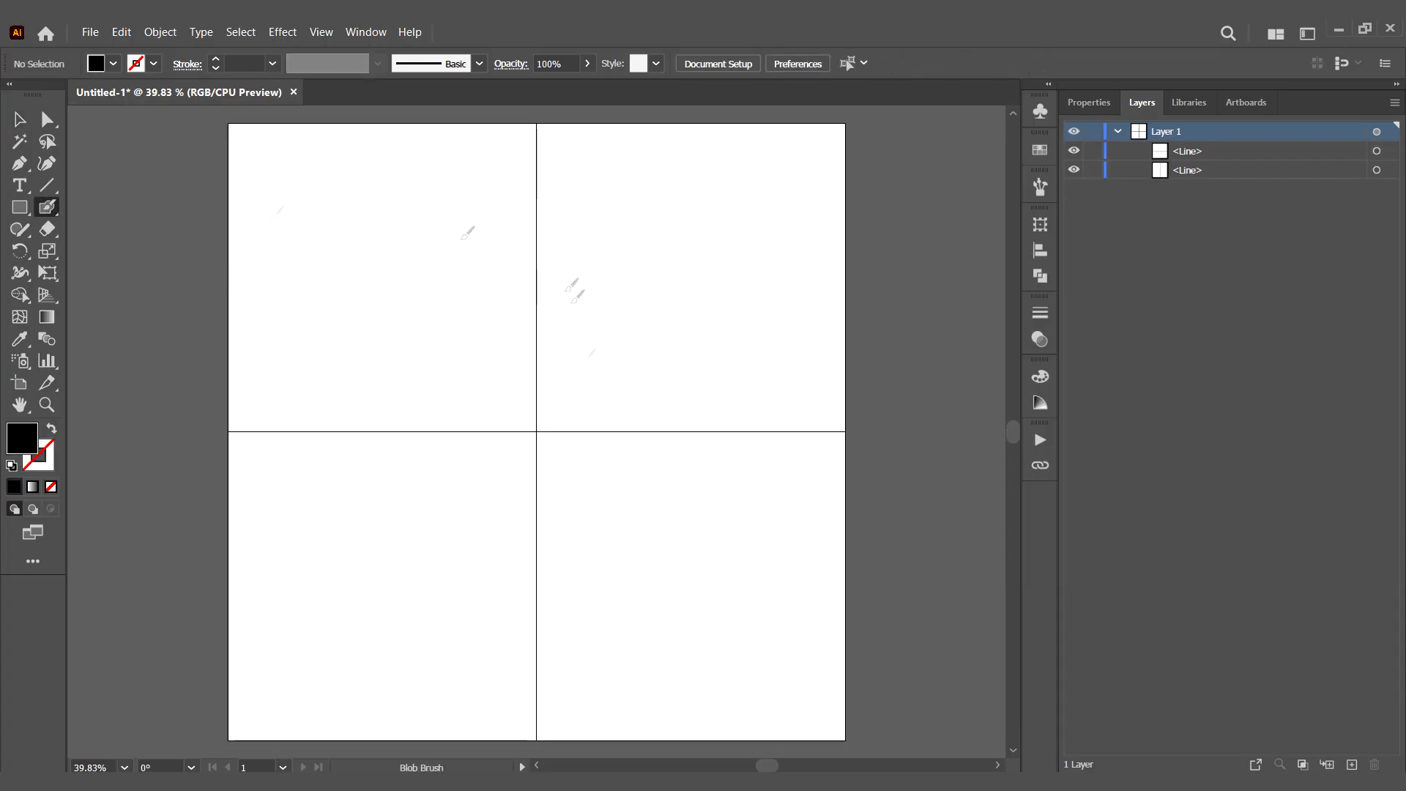
key("Return")
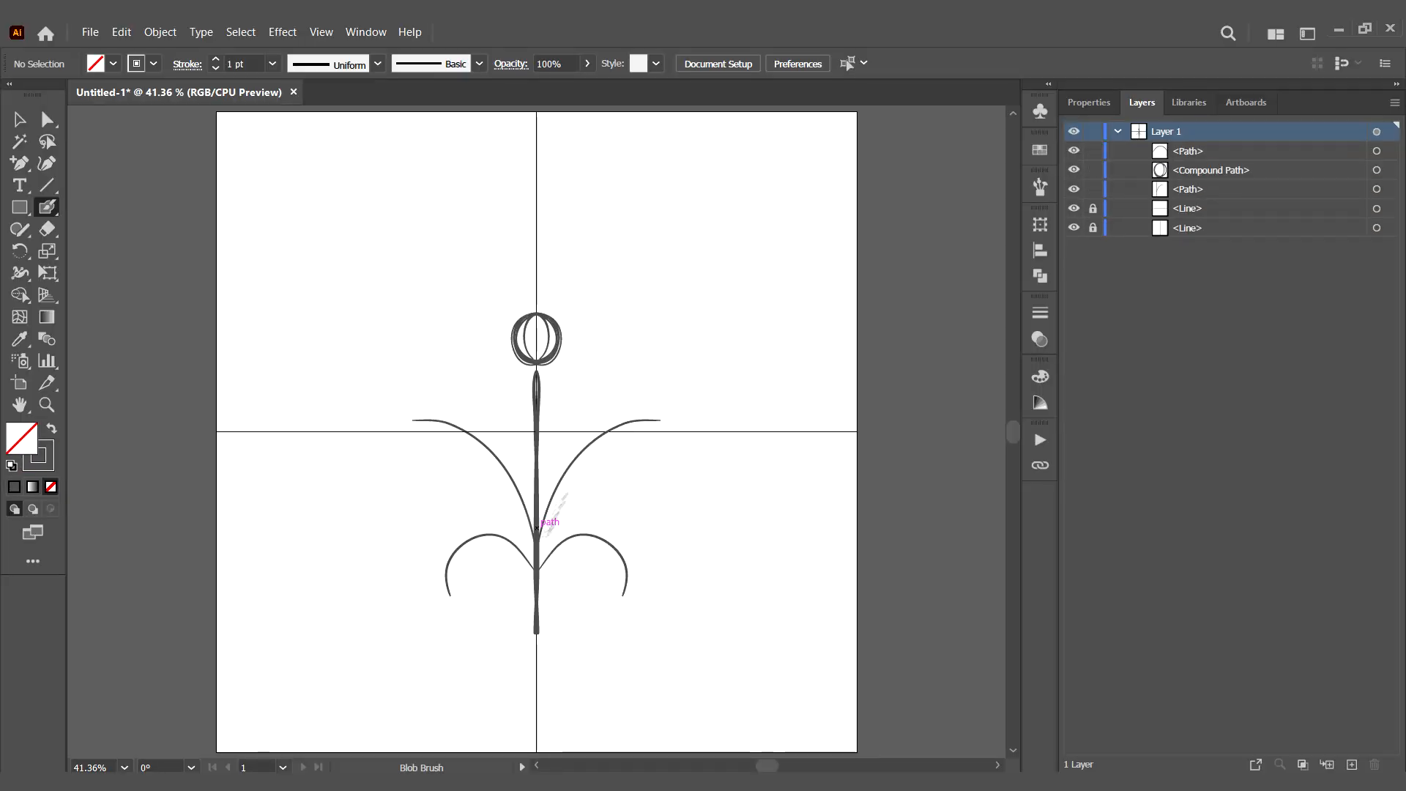
Step: Sketch branching leaf lines along the central stem and small curls beneath the top flower with mirrored Blob Brush strokes
left_click_drag(538, 562, 622, 459)
left_click_drag(654, 512, 690, 489)
mouse_move(546, 459)
left_mouse_down()
mouse_move(583, 400)
mouse_move(517, 376)
left_mouse_up()
left_click_drag(528, 372, 522, 384)
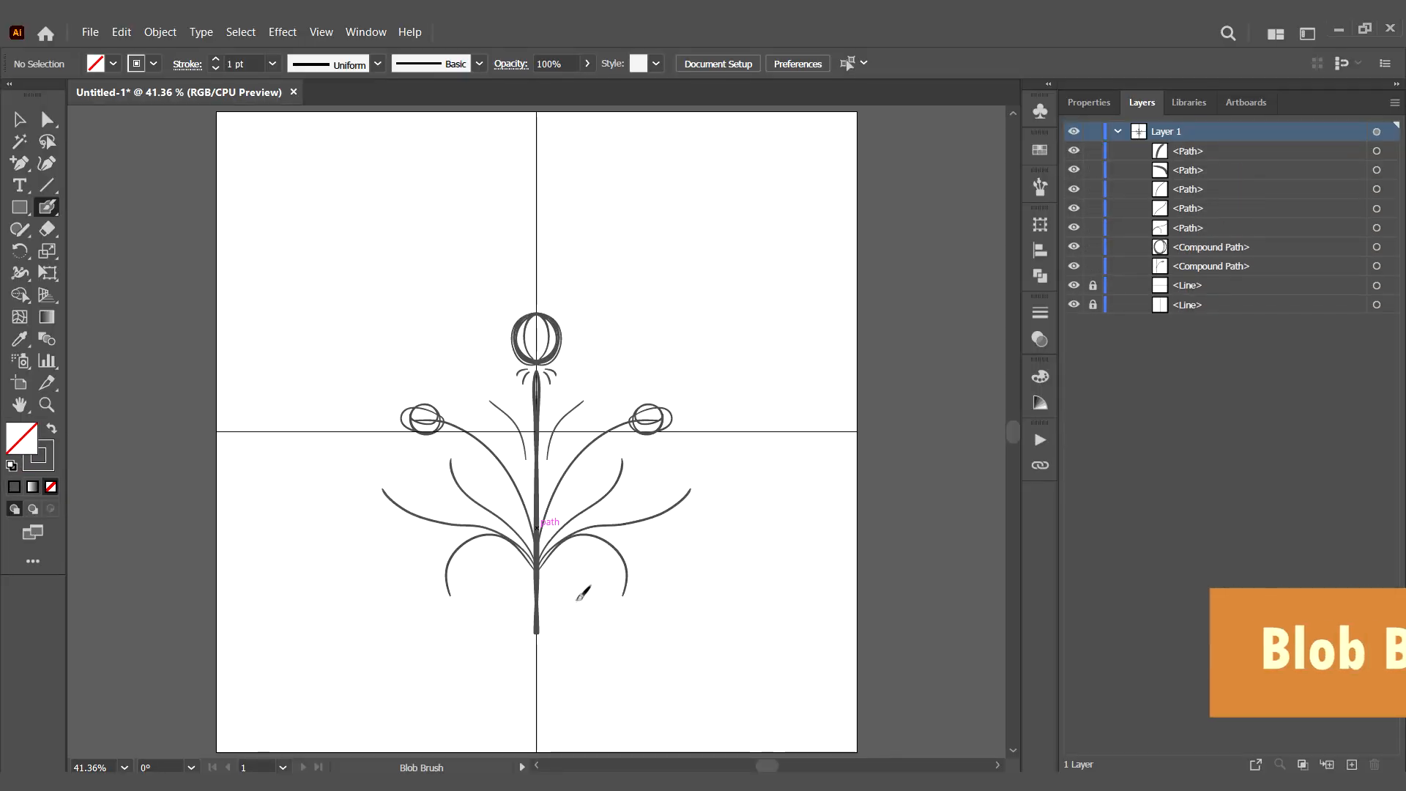
Step: Group all the sketched flower strokes and rename the group "sketch"
left_click(1201, 151)
left_click(1211, 266, "shift")
key("ctrl+g")
double_click(1191, 151)
type("sketch")
Step: Lower the sketch group's opacity to about 50% and lock the group
left_click(1089, 103)
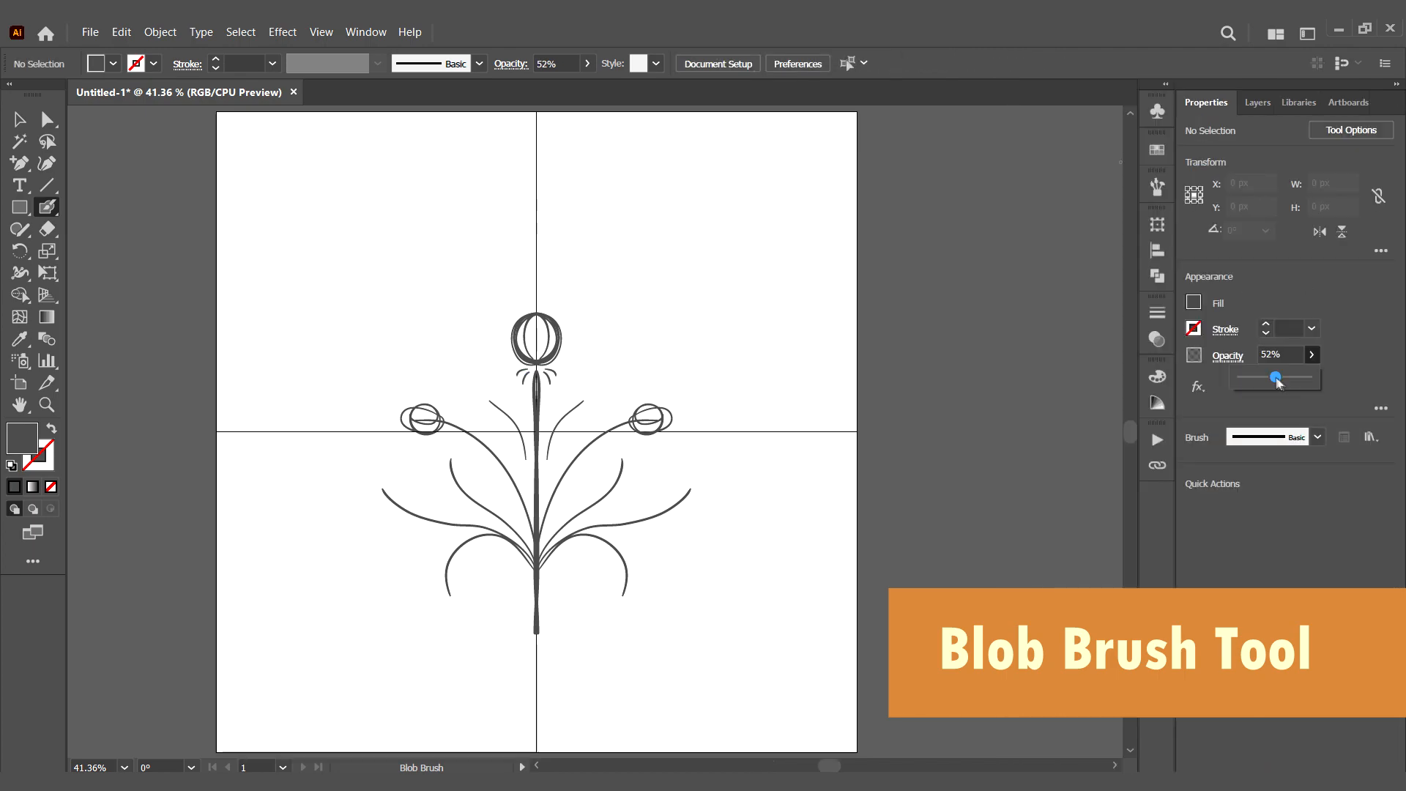
left_click(1141, 102)
left_click(1377, 151)
left_click(1089, 102)
left_click_drag(1315, 378, 1270, 378)
left_click(1142, 103)
left_click(1092, 151)
Step: Trace the top flower's petals, the small sepals beneath it and the central stem over the faded sketch
left_click_drag(567, 494, 572, 460)
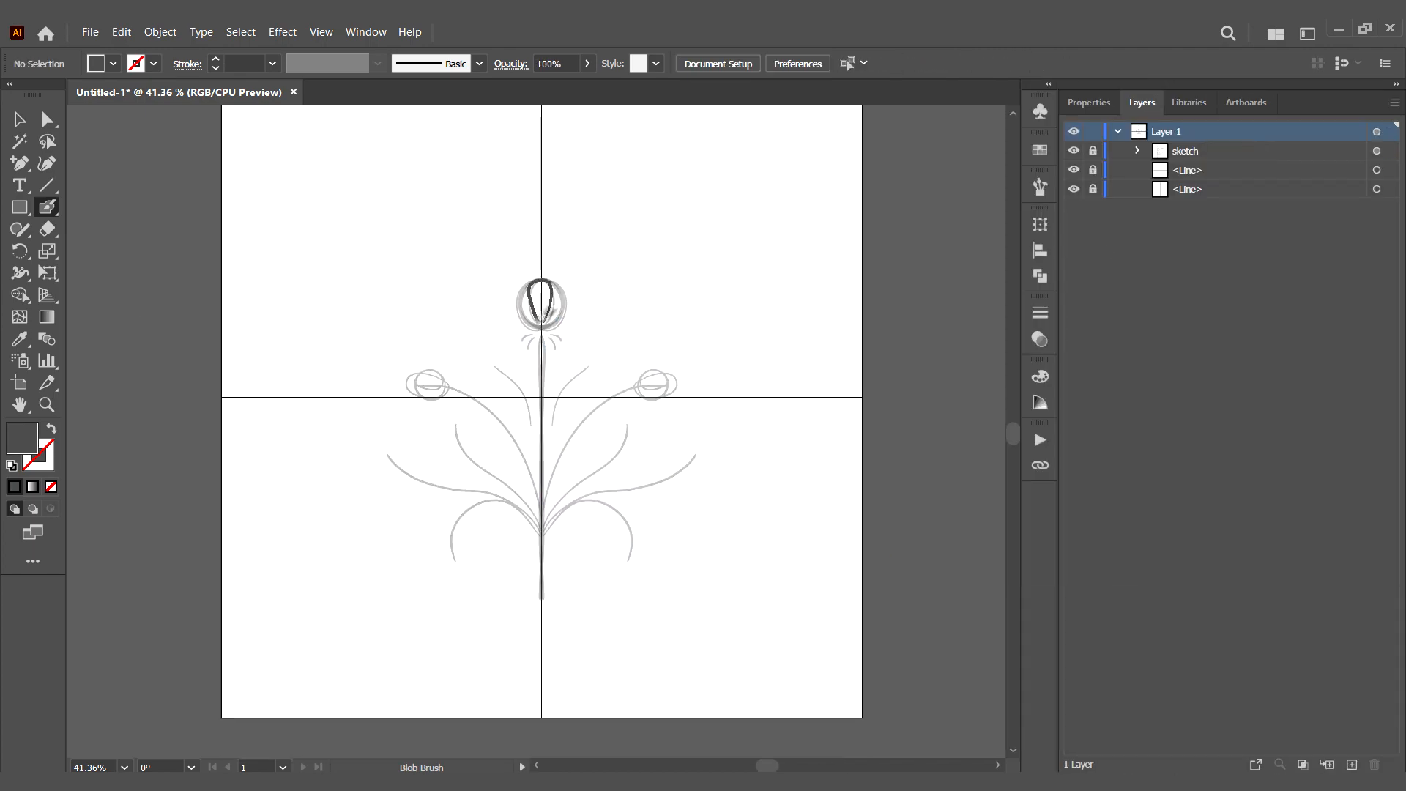
left_click_drag(547, 313, 542, 321)
left_click_drag(552, 325, 551, 382)
scroll(578, 293, "up", 3)
mouse_move(470, 400)
left_mouse_down()
mouse_move(443, 421)
mouse_move(490, 433)
left_mouse_up()
mouse_move(492, 702)
left_mouse_down()
mouse_move(483, 588)
mouse_move(511, 517)
left_mouse_up()
left_click_drag(510, 138, 509, 653)
Step: Trace the side flower's curved stem and outline the middle, long lower and curved bottom leaves
left_click_drag(519, 498, 702, 241)
left_click_drag(525, 533, 734, 308)
mouse_move(526, 554)
left_mouse_down()
mouse_move(918, 410)
mouse_move(914, 421)
left_mouse_up()
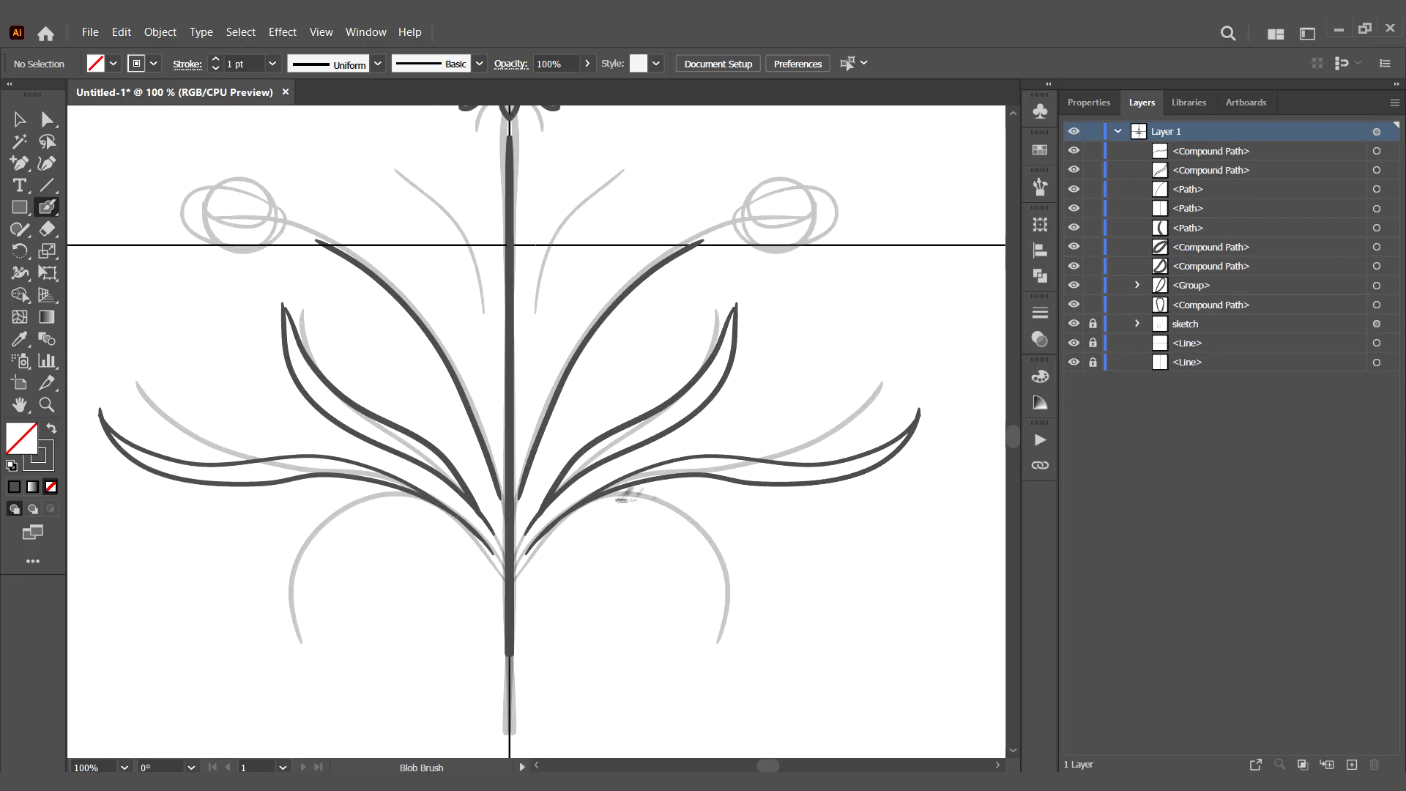
left_click_drag(617, 500, 719, 662)
left_click_drag(620, 500, 715, 659)
Step: Outline the side flower bud and its small outer petals at the end of the curved stem
left_click_drag(674, 329, 610, 476)
mouse_move(656, 372)
left_mouse_down()
mouse_move(722, 364)
mouse_move(688, 330)
left_mouse_up()
left_click_drag(676, 396, 725, 367)
Step: Outline the narrow leaf beside the upper central stem and add finishing strokes to the top flower's petals
left_click_drag(557, 351, 586, 311)
left_click_drag(455, 421, 386, 290)
key("ctrl+z")
mouse_move(387, 290)
left_mouse_down()
mouse_move(452, 433)
mouse_move(501, 396)
left_mouse_up()
left_click_drag(505, 687, 510, 665)
left_click_drag(505, 278, 520, 631)
left_click_drag(479, 375, 495, 446)
left_click_drag(558, 375, 582, 386)
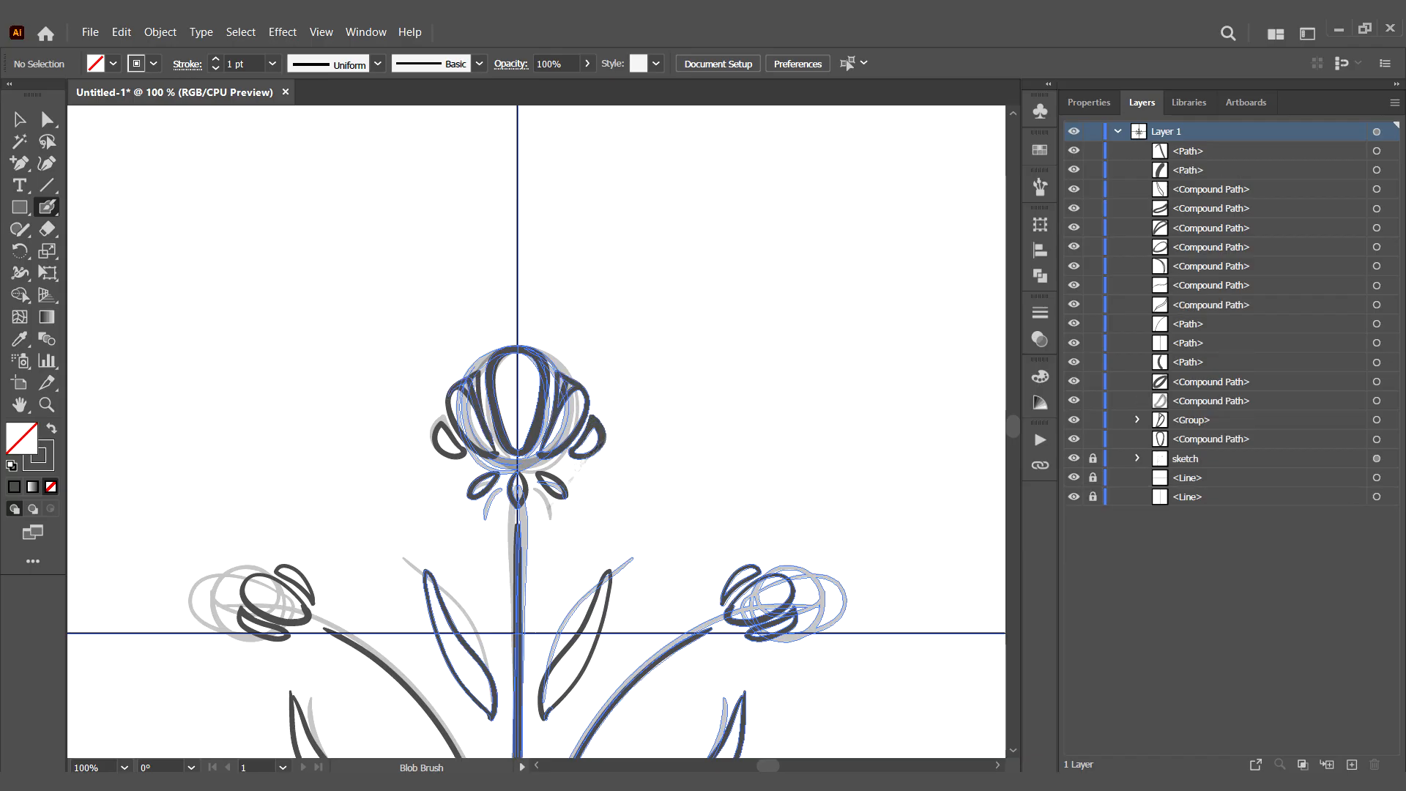
Step: Hide the sketch group so that only the traced outlines and guide lines show
key("ctrl+minus")
key("ctrl+minus")
left_click(1073, 458)
Step: Group all the traced outline paths and lock the group
left_click(1212, 151)
left_click(1217, 402, "shift")
left_click(1201, 440, "ctrl")
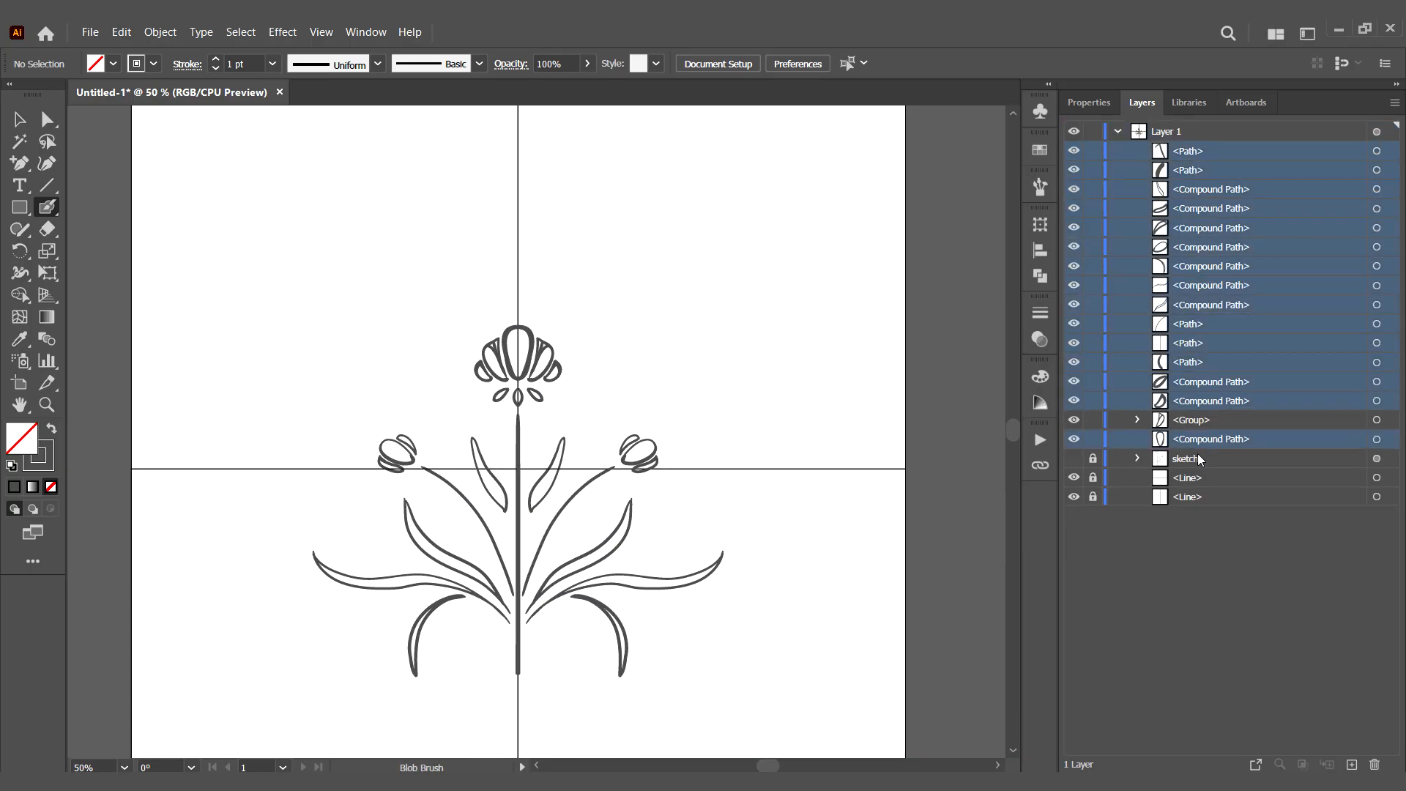
key("ctrl+g")
key("ctrl+2")
Step: Paint the top flower's central petal solid black with the Blob Brush
key("ctrl+plus")
key("ctrl+plus")
key("ctrl+plus")
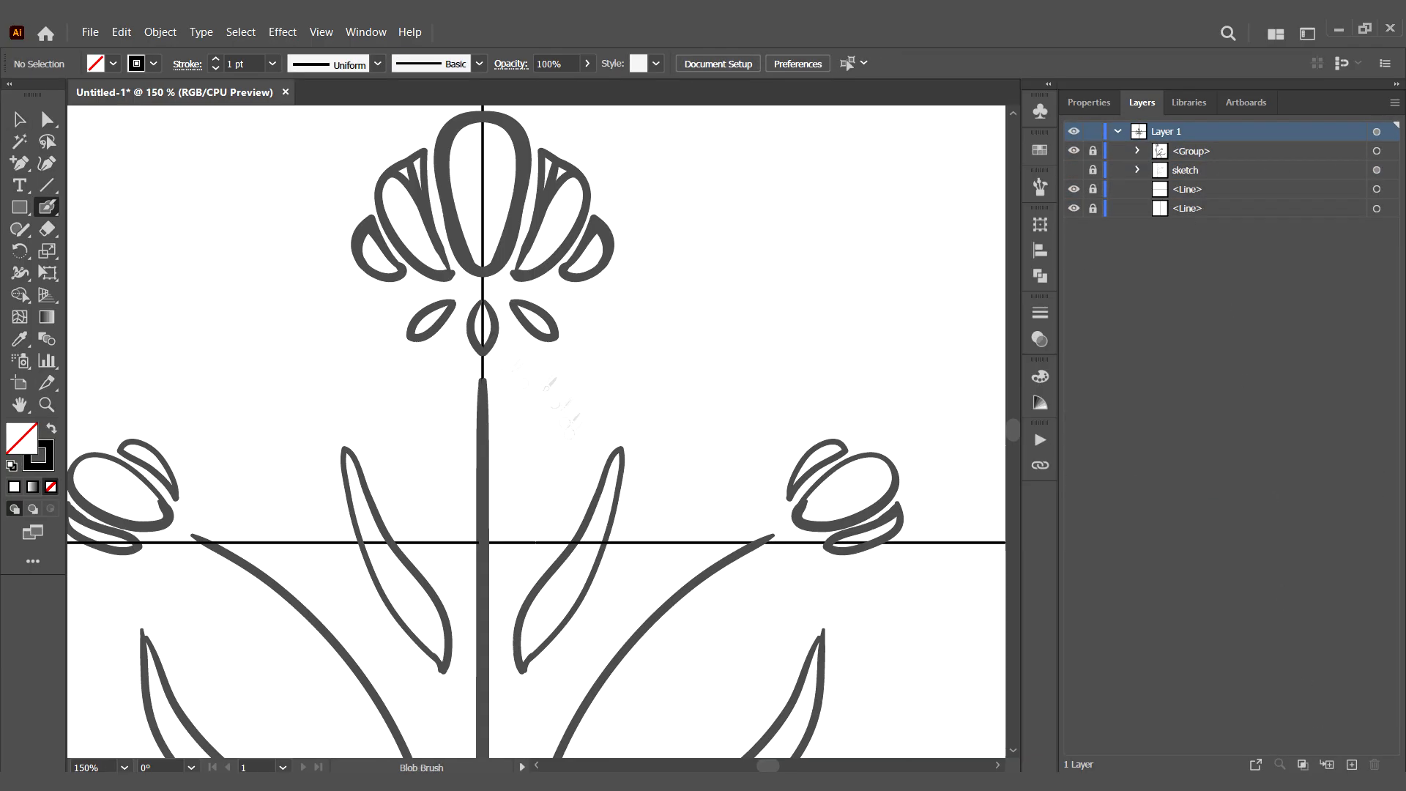
left_click_drag(548, 386, 561, 573)
mouse_move(497, 461)
left_mouse_down()
mouse_move(500, 291)
mouse_move(498, 461)
left_mouse_up()
mouse_move(483, 307)
left_mouse_down()
mouse_move(509, 453)
mouse_move(480, 415)
mouse_move(504, 361)
mouse_move(521, 394)
left_mouse_up()
left_click_drag(496, 322, 499, 447)
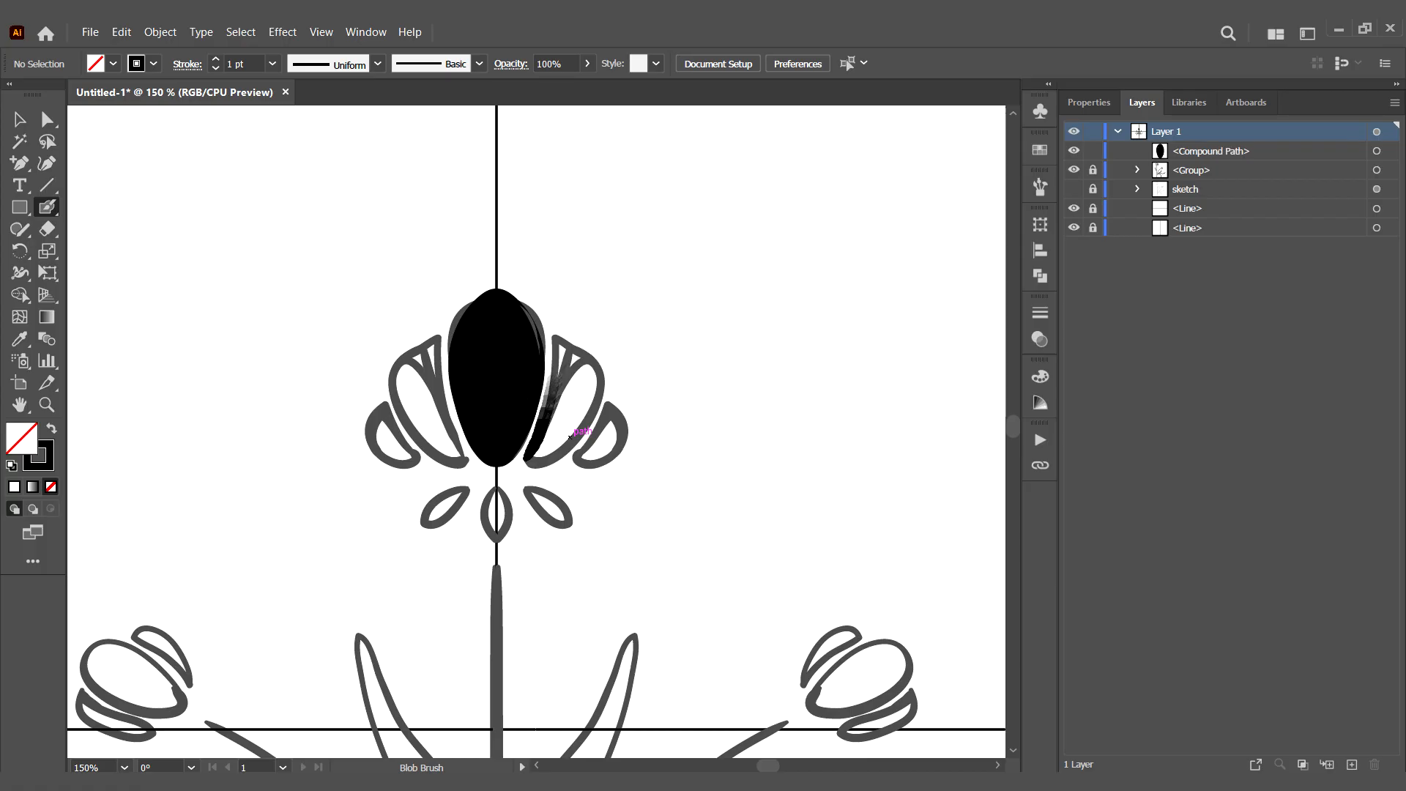
Step: Paint the top flower's side and outer petals and the small sepals beneath them black
left_click_drag(556, 379, 558, 339)
left_click_drag(569, 437, 584, 350)
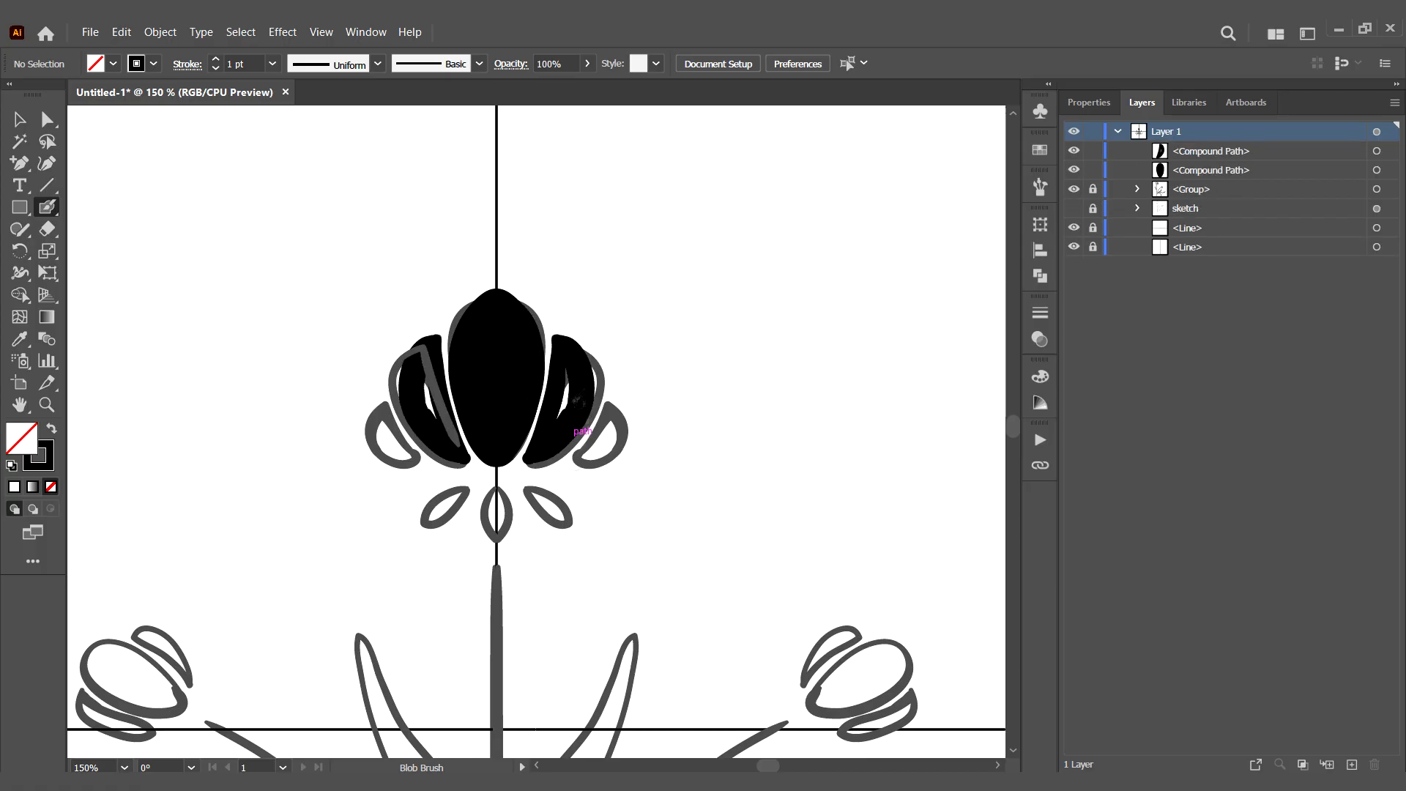
mouse_move(617, 419)
left_mouse_down()
mouse_move(534, 483)
mouse_move(576, 506)
left_mouse_up()
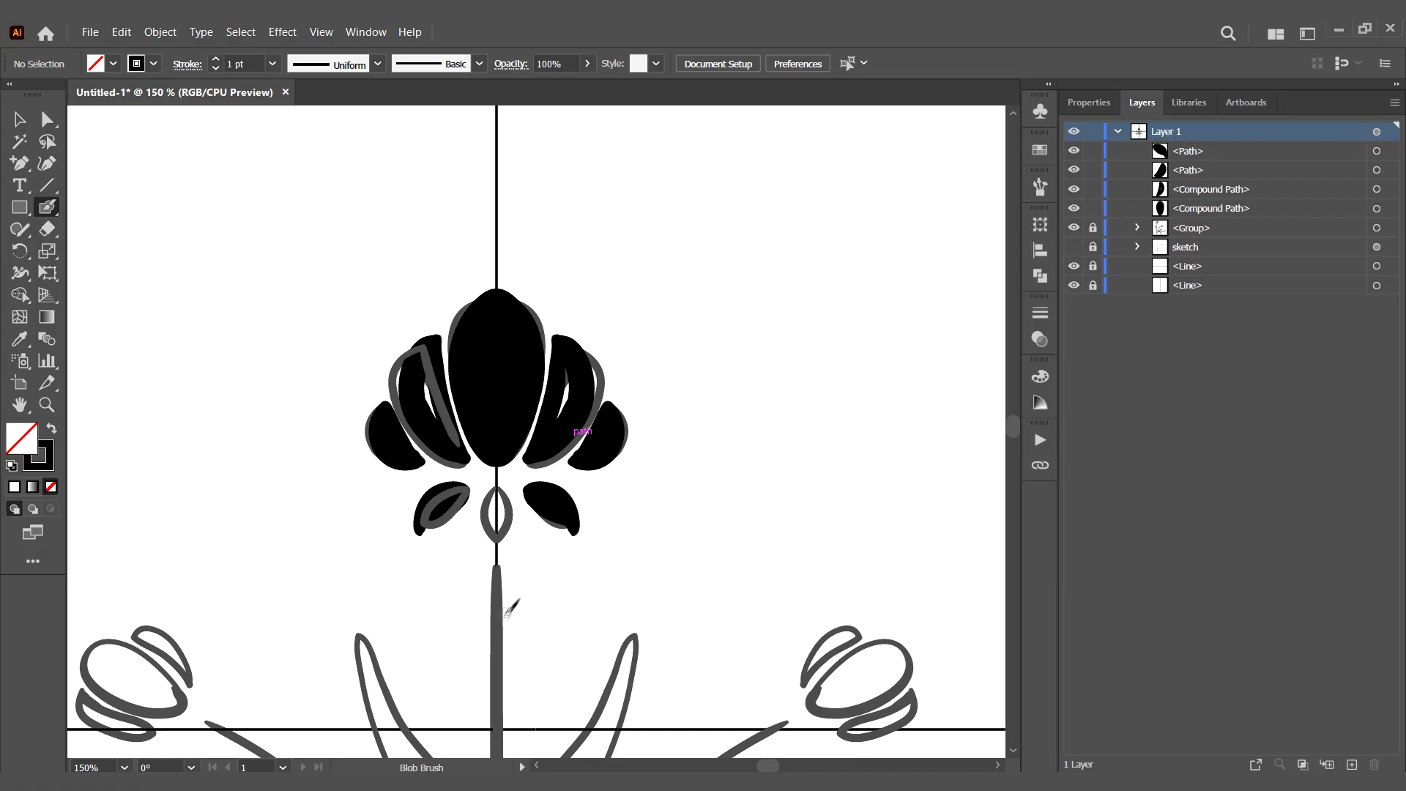
left_click_drag(496, 485, 499, 533)
Step: Paint the central stem as a thick black stroke and fill the narrow upper leaf beside it
left_click_drag(501, 614, 516, 272)
key("ctrl+minus")
key("ctrl+minus")
mouse_move(525, 342)
left_mouse_down()
mouse_move(525, 688)
mouse_move(561, 343)
left_mouse_up()
key("ctrl+plus")
key("ctrl+plus")
left_click_drag(554, 637, 554, 441)
left_click_drag(555, 410, 554, 665)
left_click_drag(554, 630, 551, 526)
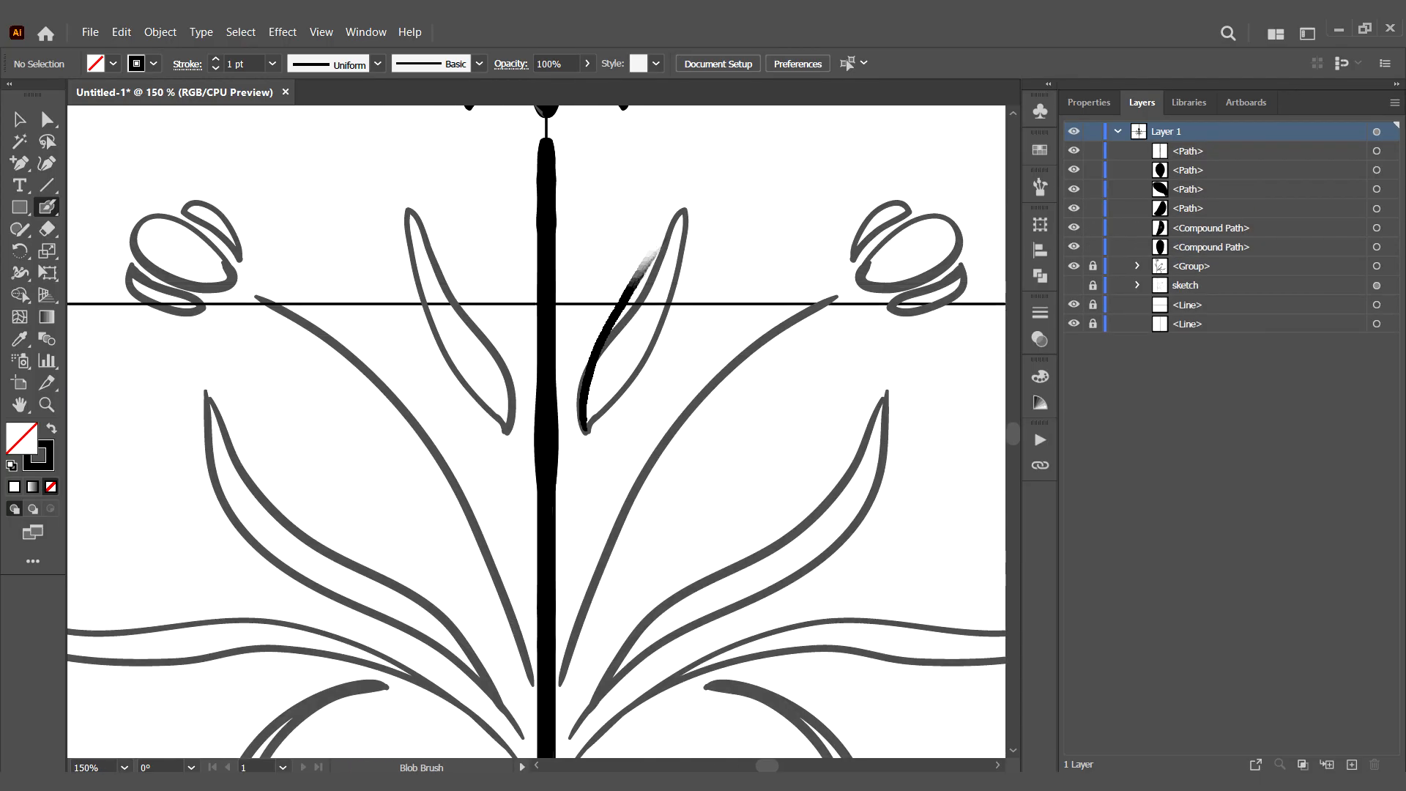
mouse_move(654, 254)
left_mouse_down()
mouse_move(598, 420)
mouse_move(676, 216)
left_mouse_up()
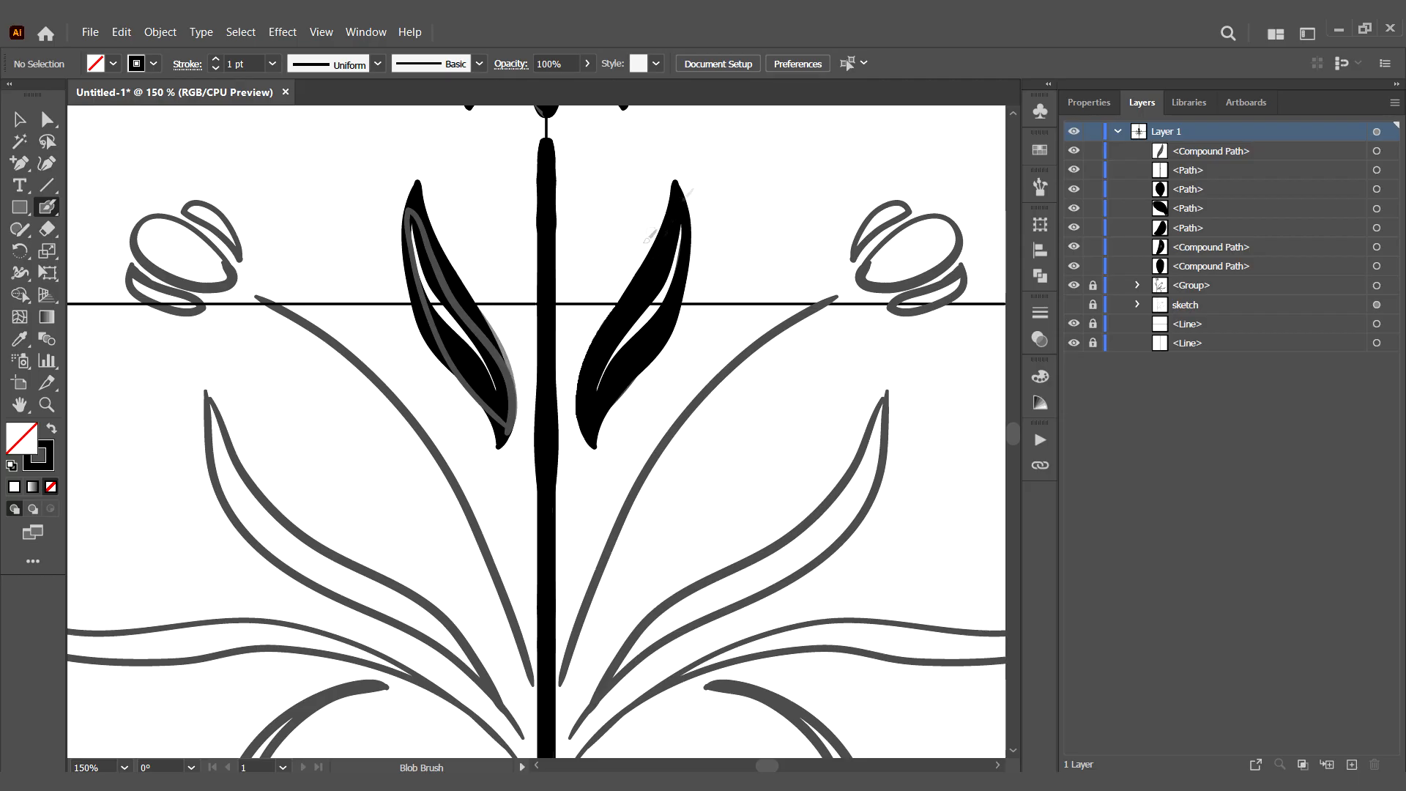
Step: Paint the side flower's curved stem and bud petals black
left_click_drag(560, 677, 816, 311)
mouse_move(842, 295)
left_mouse_down()
mouse_move(618, 383)
mouse_move(733, 344)
left_mouse_up()
mouse_move(733, 344)
left_mouse_down()
mouse_move(618, 385)
mouse_move(645, 369)
mouse_move(663, 301)
left_mouse_up()
left_click_drag(729, 379, 668, 400)
left_click_drag(668, 401, 723, 390)
Step: Paint the middle leaf black, leaving a thin white vein along its length
left_click_drag(638, 586, 666, 360)
mouse_move(377, 598)
left_mouse_down()
mouse_move(678, 254)
mouse_move(377, 598)
left_mouse_up()
mouse_move(516, 457)
left_mouse_down()
mouse_move(681, 271)
mouse_move(433, 515)
left_mouse_up()
left_click_drag(439, 514, 672, 307)
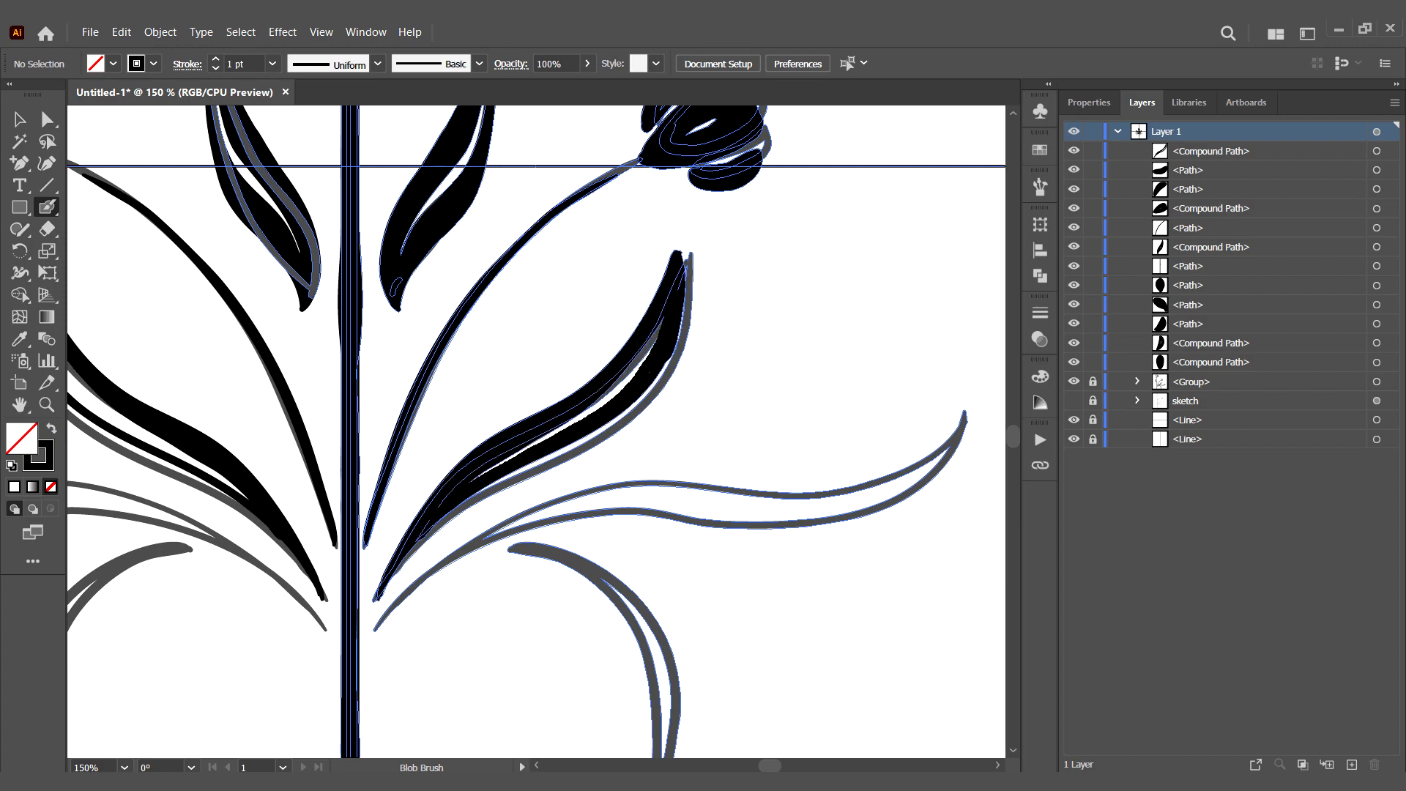
left_click_drag(388, 589, 613, 418)
Step: Add small black accent leaves above the middle leaf and above the long lower leaf
left_click_drag(598, 307, 574, 368)
mouse_move(607, 468)
left_mouse_down()
mouse_move(696, 433)
mouse_move(606, 470)
left_mouse_up()
mouse_move(630, 461)
left_mouse_down()
mouse_move(710, 447)
mouse_move(466, 421)
left_mouse_up()
Step: Paint the long lower leaf and the curved bottom leaf black over their outlines
mouse_move(196, 571)
left_mouse_down()
mouse_move(505, 444)
mouse_move(738, 372)
left_mouse_up()
left_click_drag(737, 372, 194, 577)
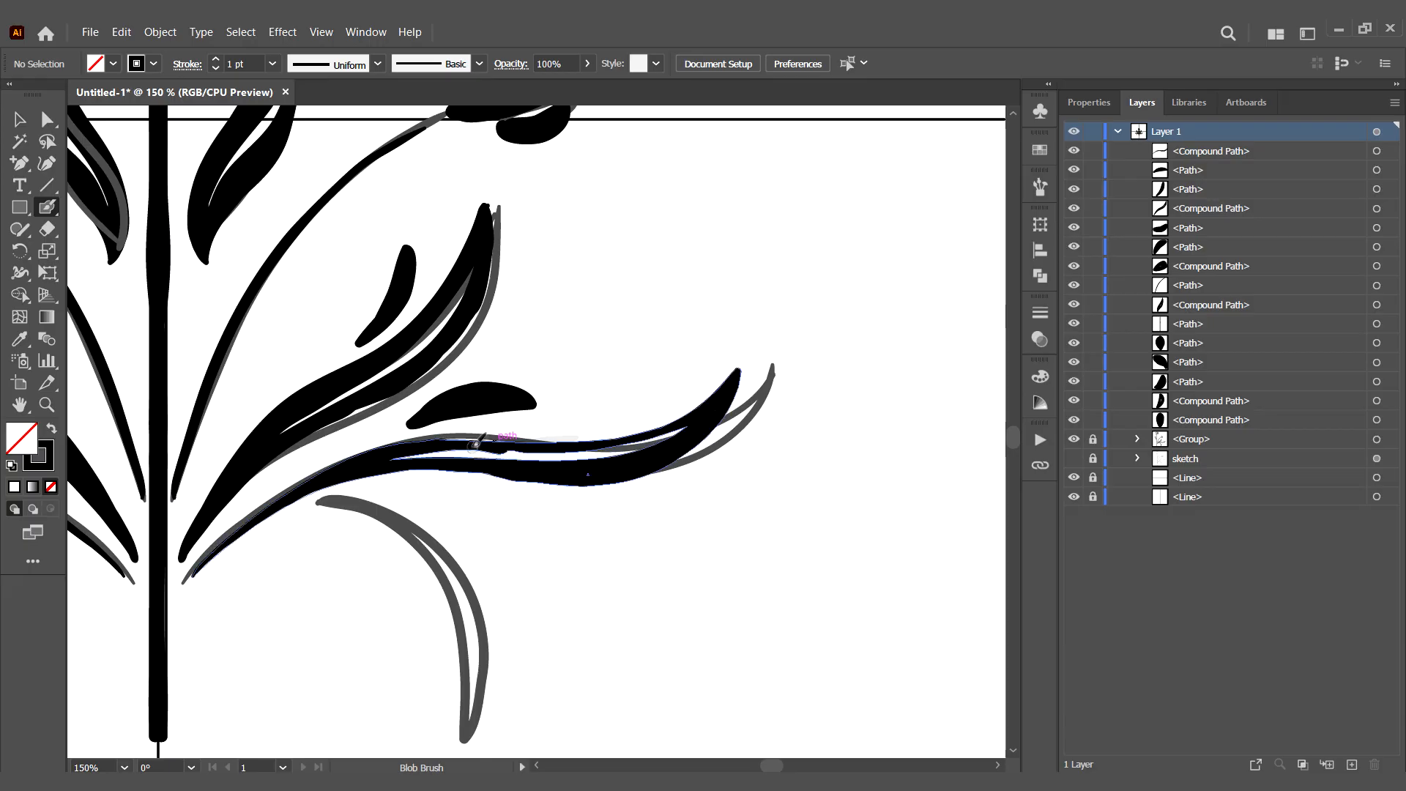
mouse_move(317, 504)
left_mouse_down()
mouse_move(413, 524)
mouse_move(399, 421)
left_mouse_up()
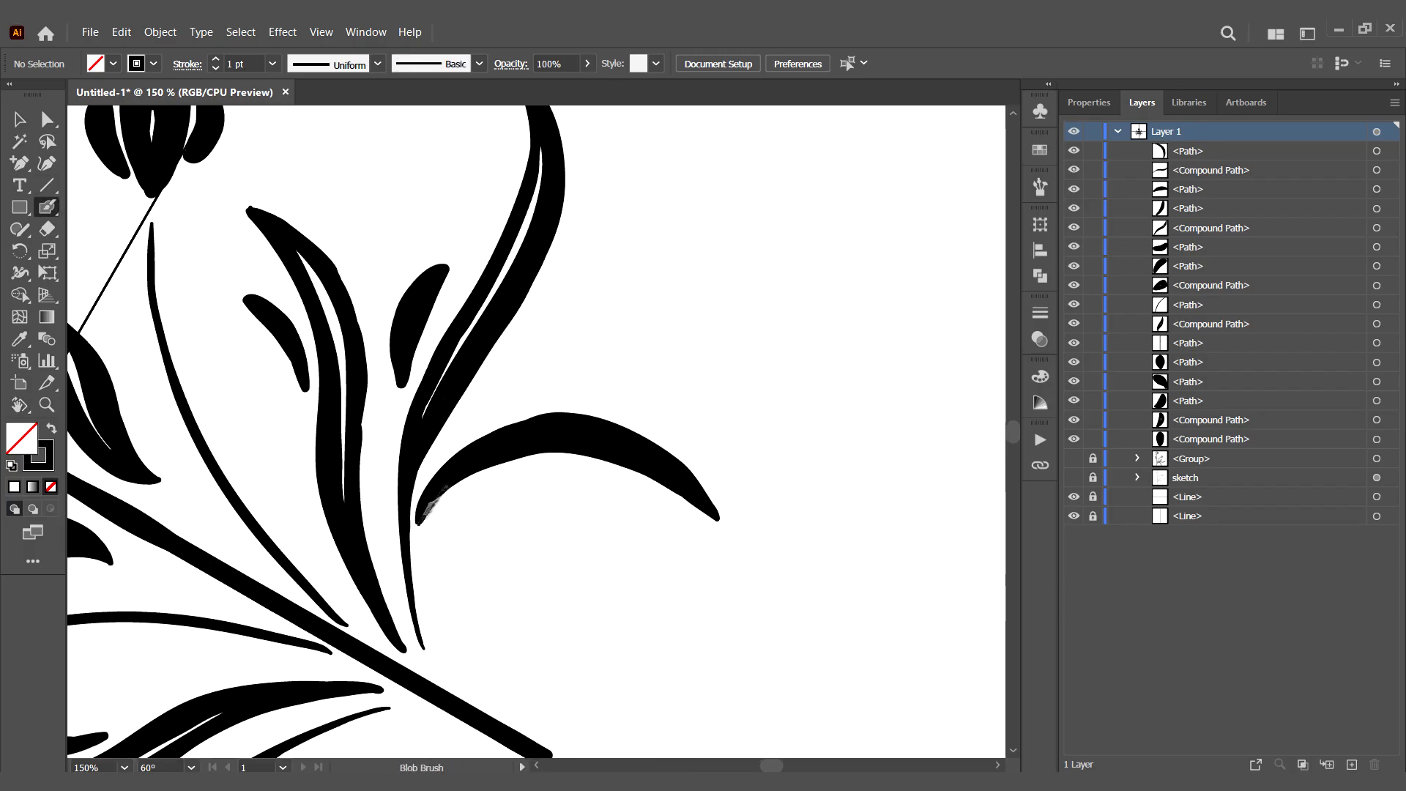
Step: Add small sepals beneath the side bud and a wavy accent leaf between the side stem and middle leaf
mouse_move(144, 169)
left_mouse_down()
mouse_move(527, 169)
mouse_move(470, 319)
left_mouse_up()
mouse_move(514, 300)
left_mouse_down()
mouse_move(533, 326)
mouse_move(519, 399)
left_mouse_up()
mouse_move(540, 357)
left_mouse_down()
mouse_move(521, 377)
mouse_move(555, 328)
left_mouse_up()
mouse_move(583, 586)
left_mouse_down()
mouse_move(691, 410)
mouse_move(549, 291)
left_mouse_up()
left_click_drag(584, 305, 634, 469)
Step: Paint a small curled leaf at the upper end of the central stem, beneath the top flower's sepals
left_click_drag(574, 574, 403, 613)
left_click_drag(403, 322, 612, 474)
left_click_drag(375, 456, 348, 531)
left_click_drag(405, 400, 458, 338)
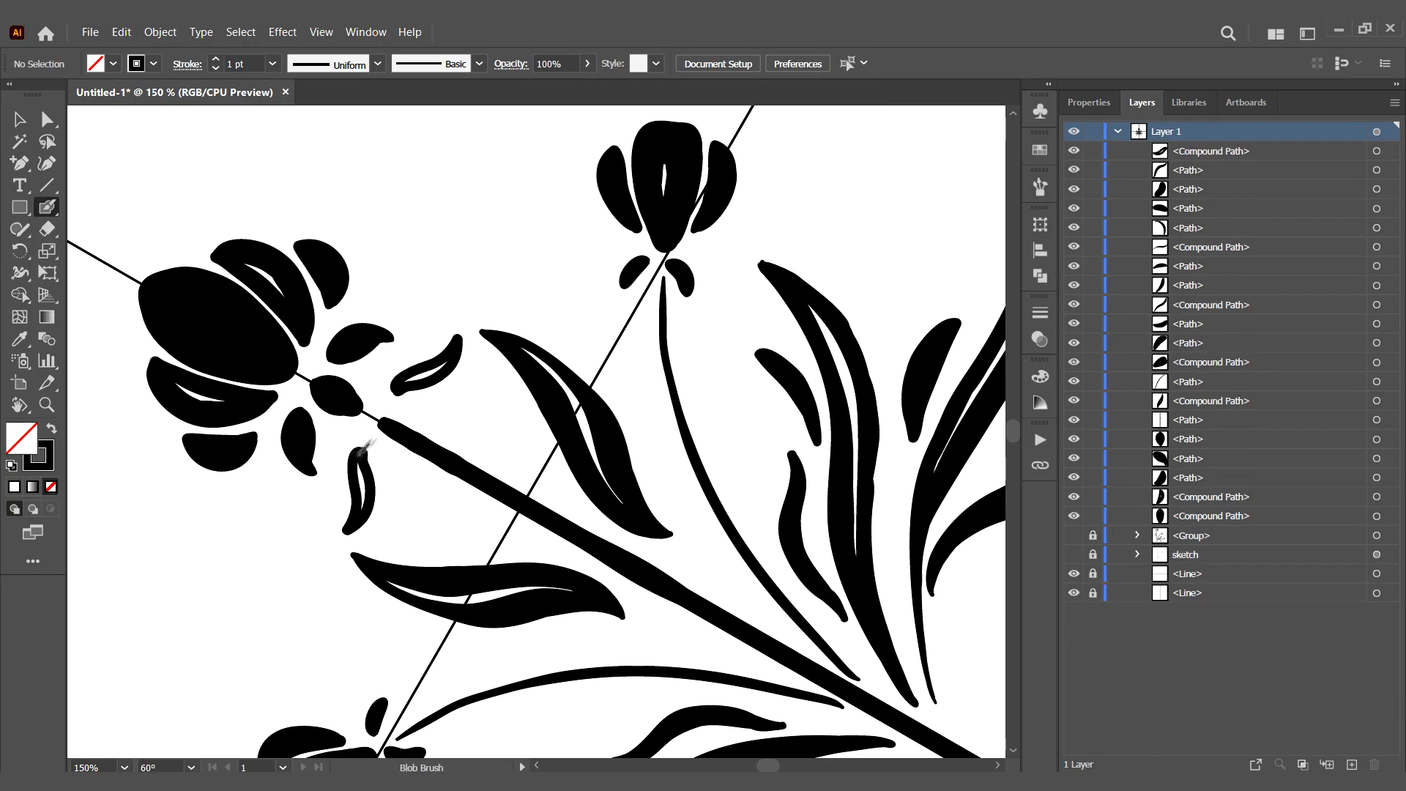
left_click_drag(375, 456, 359, 512)
Step: Paint a small inner leaf beside the lower end of the central stem and clean it up with the Eraser
left_click(20, 405)
double_click(19, 405)
key("shift+b")
left_click_drag(428, 588, 471, 122)
key("shift+e")
key("ctrl+z")
mouse_move(516, 507)
left_mouse_down()
mouse_move(515, 580)
mouse_move(618, 452)
mouse_move(565, 526)
left_mouse_up()
key("shift+b")
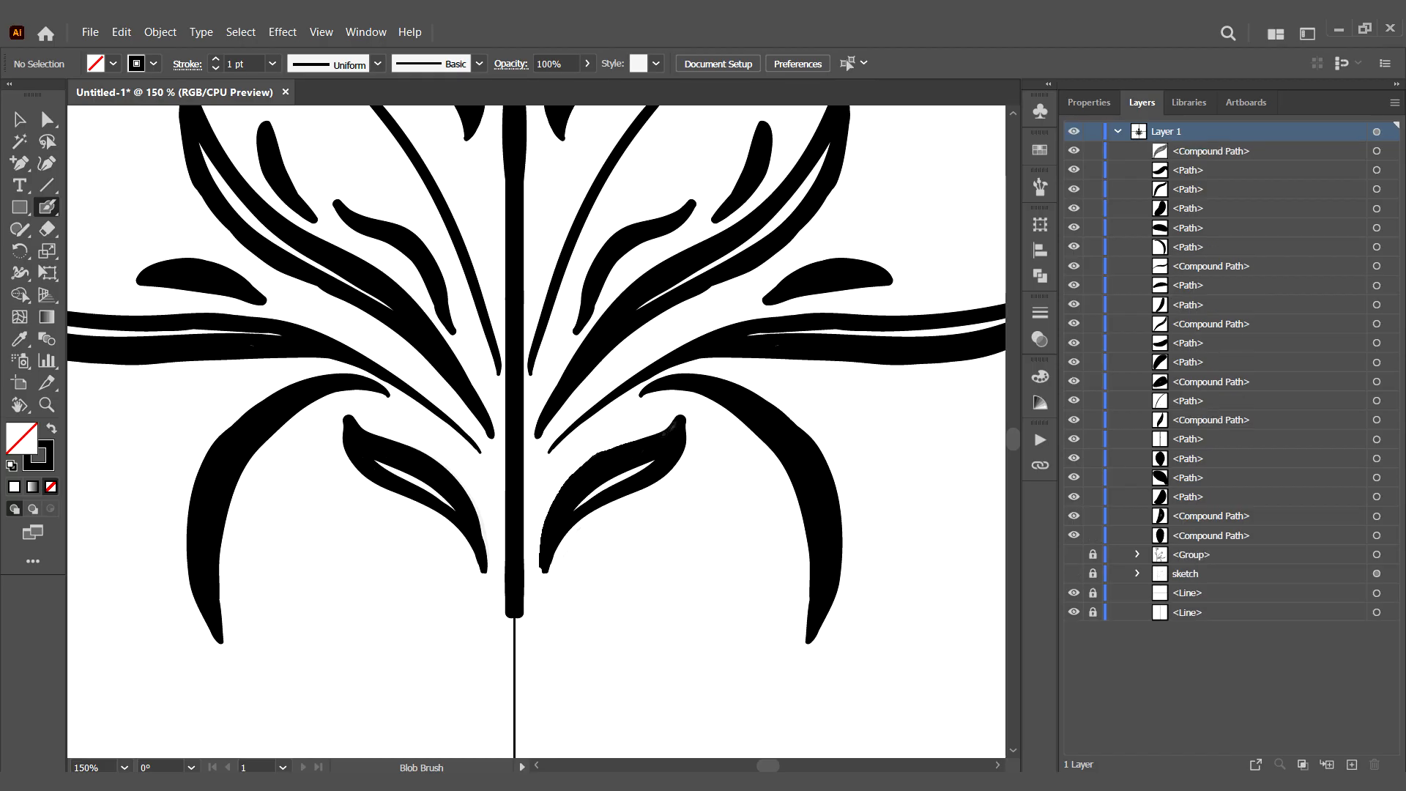
Step: Paint an S-shaped curled leaf at the base of the stem, inside the curved bottom leaf
mouse_move(709, 511)
left_mouse_down()
mouse_move(557, 599)
mouse_move(762, 546)
left_mouse_up()
left_click_drag(675, 568, 659, 587)
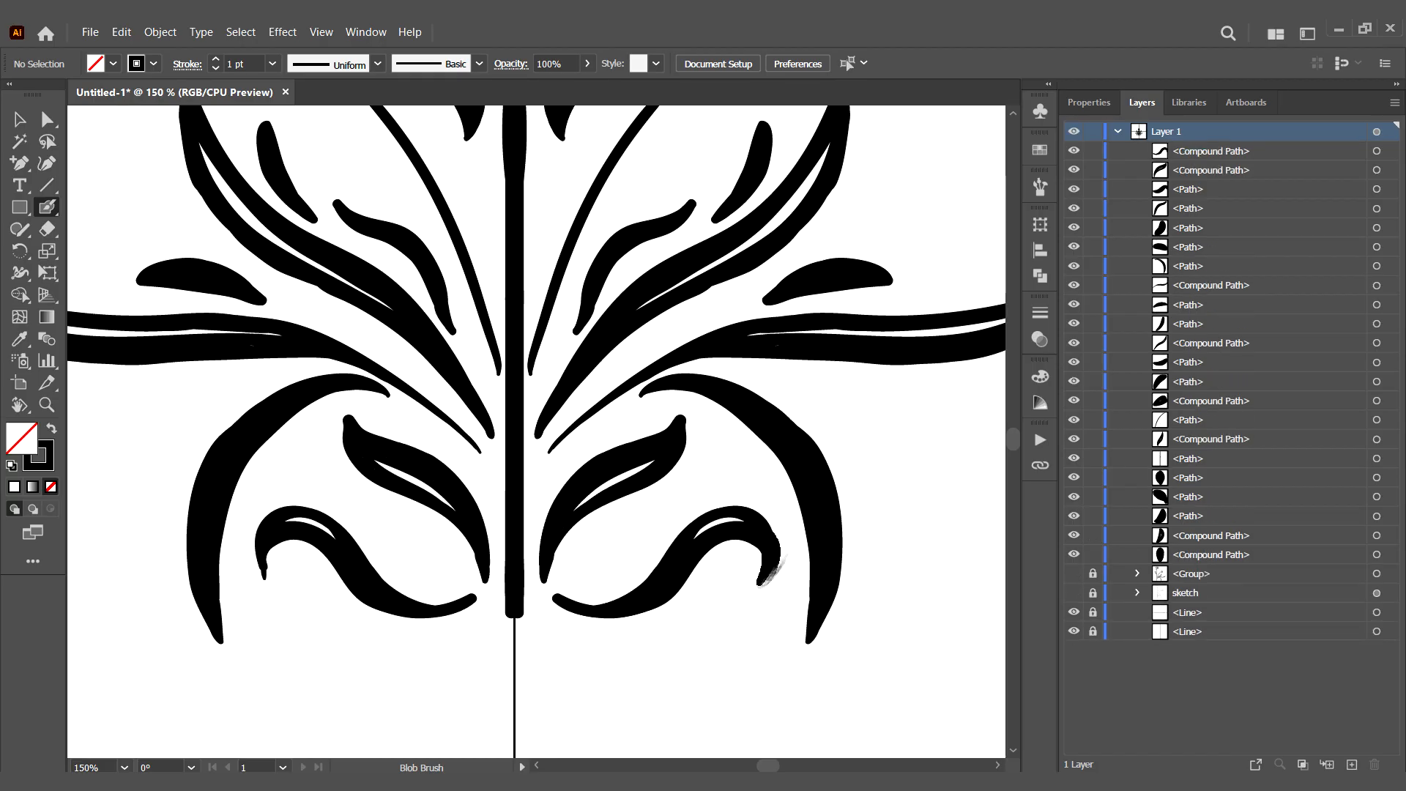
key("shift+h")
mouse_move(265, 151)
left_mouse_down()
mouse_move(157, 527)
mouse_move(335, 732)
left_mouse_up()
key("shift+b")
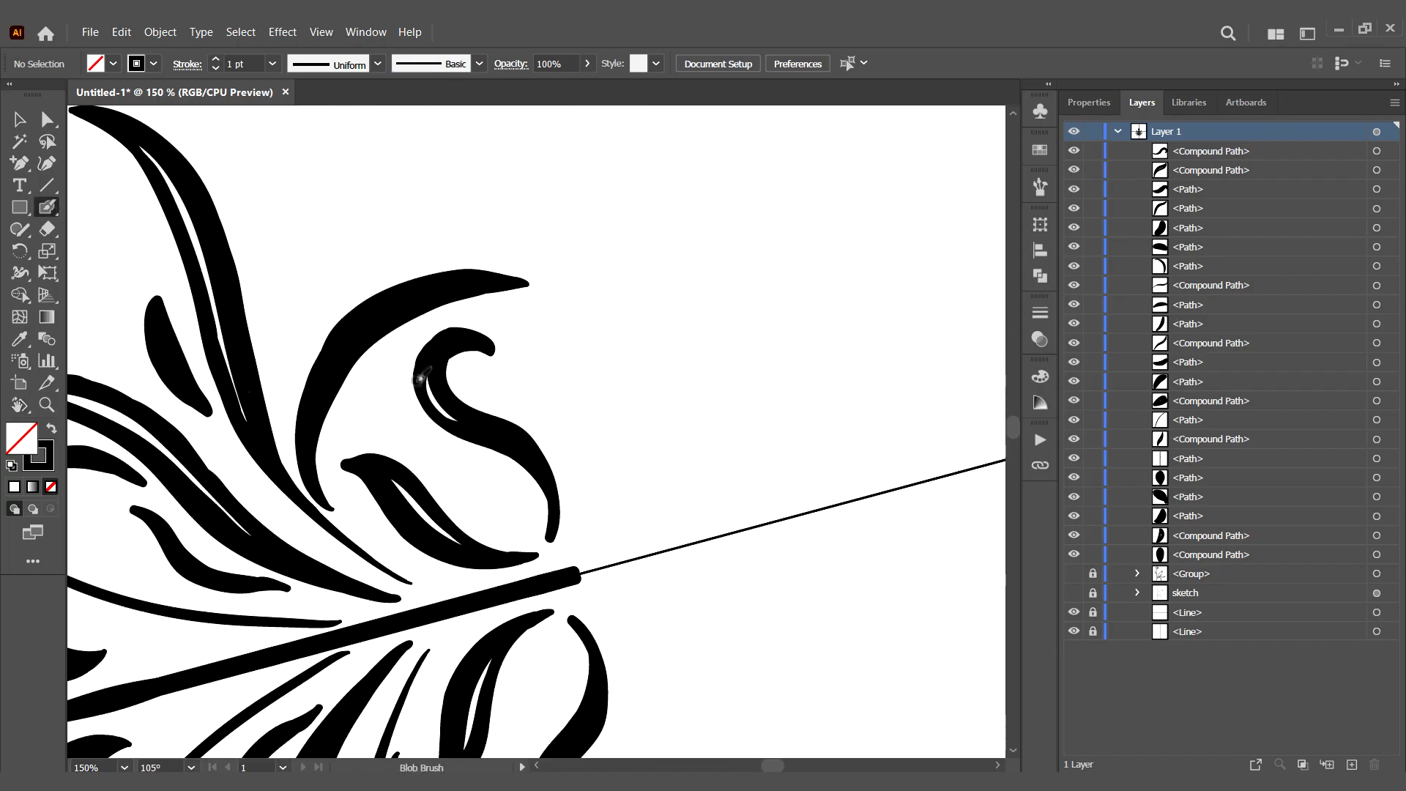
left_click_drag(421, 381, 440, 333)
Step: Paint a short accent leaf in the gap between the side flower's stem and the middle leaf
left_click_drag(352, 295, 353, 419)
key("ctrl+z")
left_click_drag(337, 368, 429, 443)
left_click_drag(429, 443, 374, 412)
left_click_drag(444, 541, 503, 499)
key("ctrl+z")
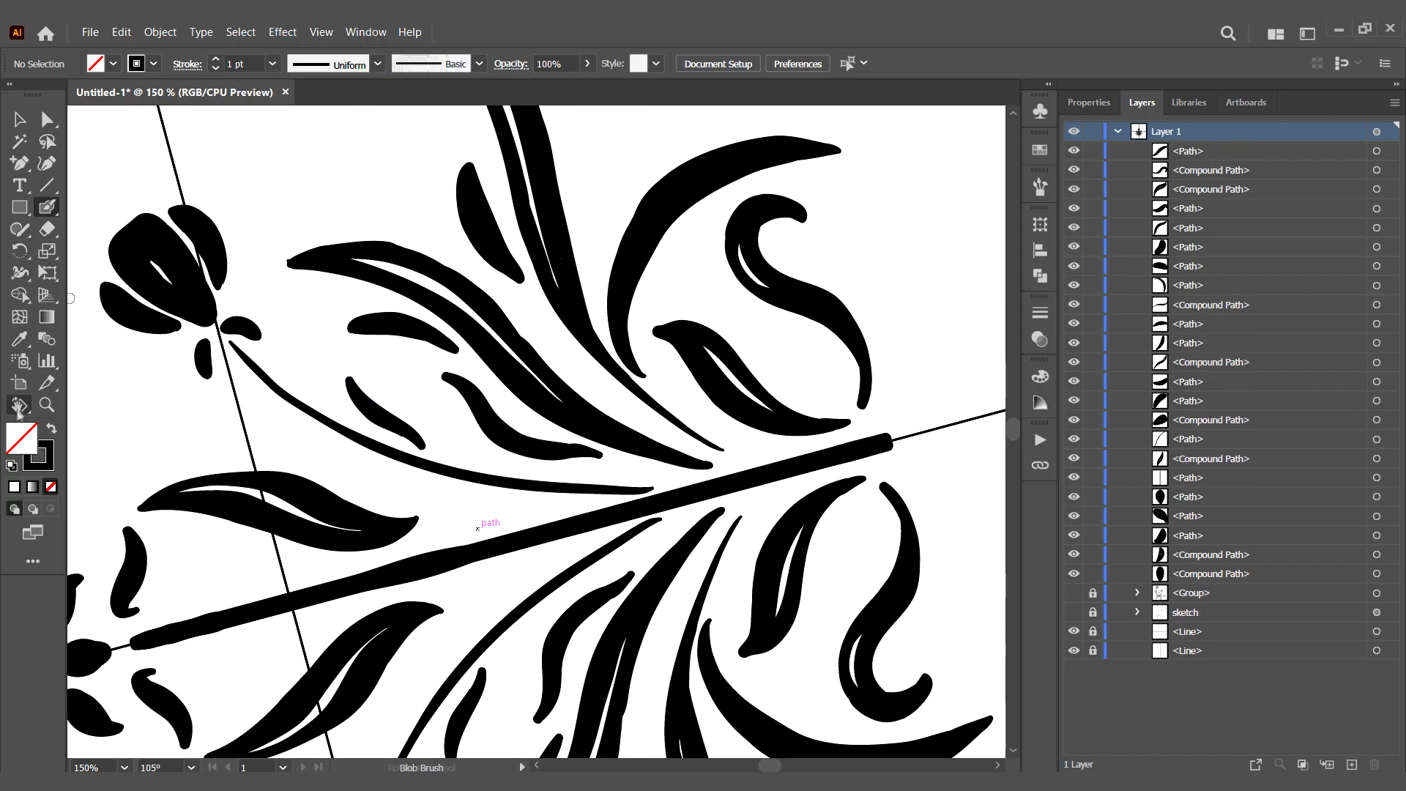
key("shift+h")
left_click_drag(367, 585, 343, 308)
left_click_drag(586, 220, 443, 394)
key("shift+b")
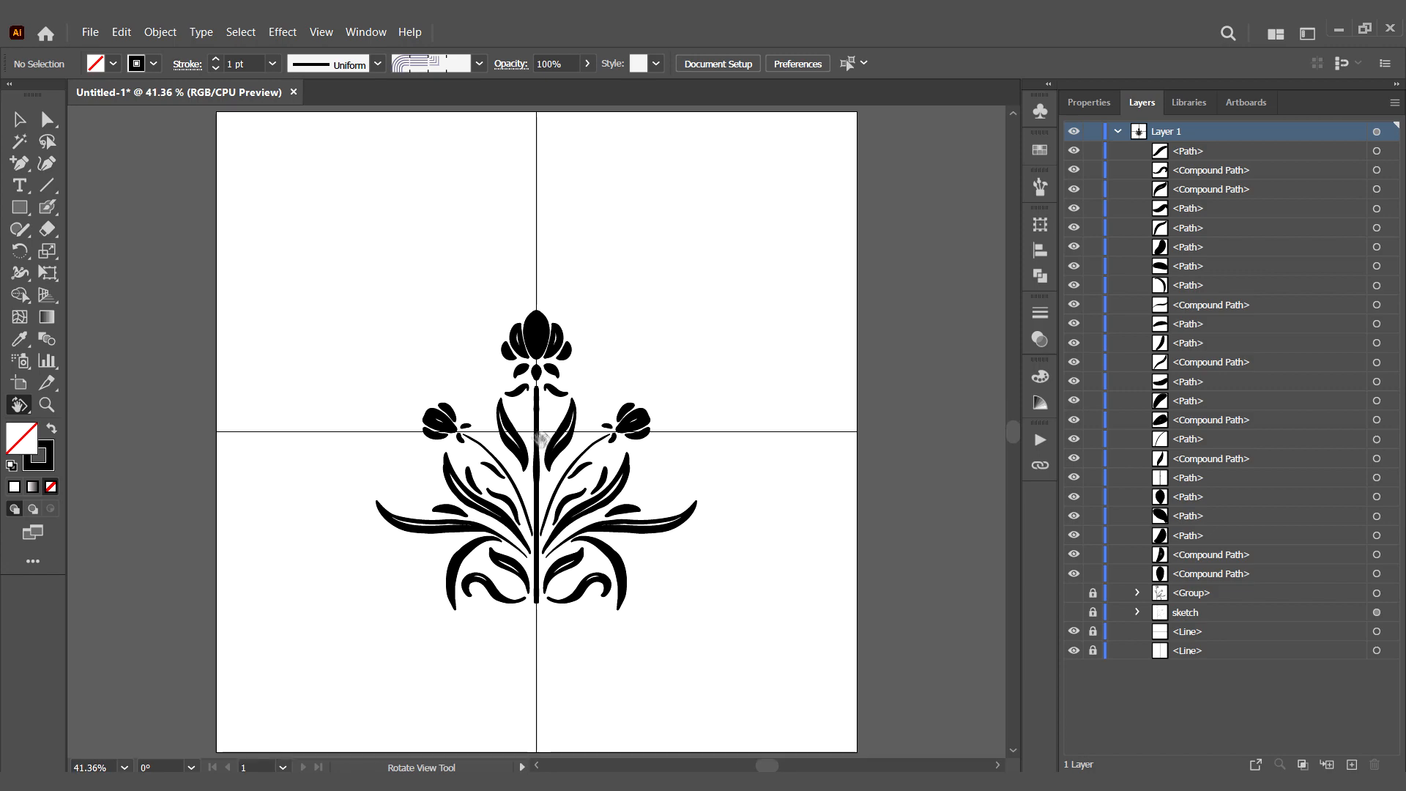
Step: Target all the artwork on Layer 1 and expand its appearance
left_click(1377, 131)
left_click(1376, 133)
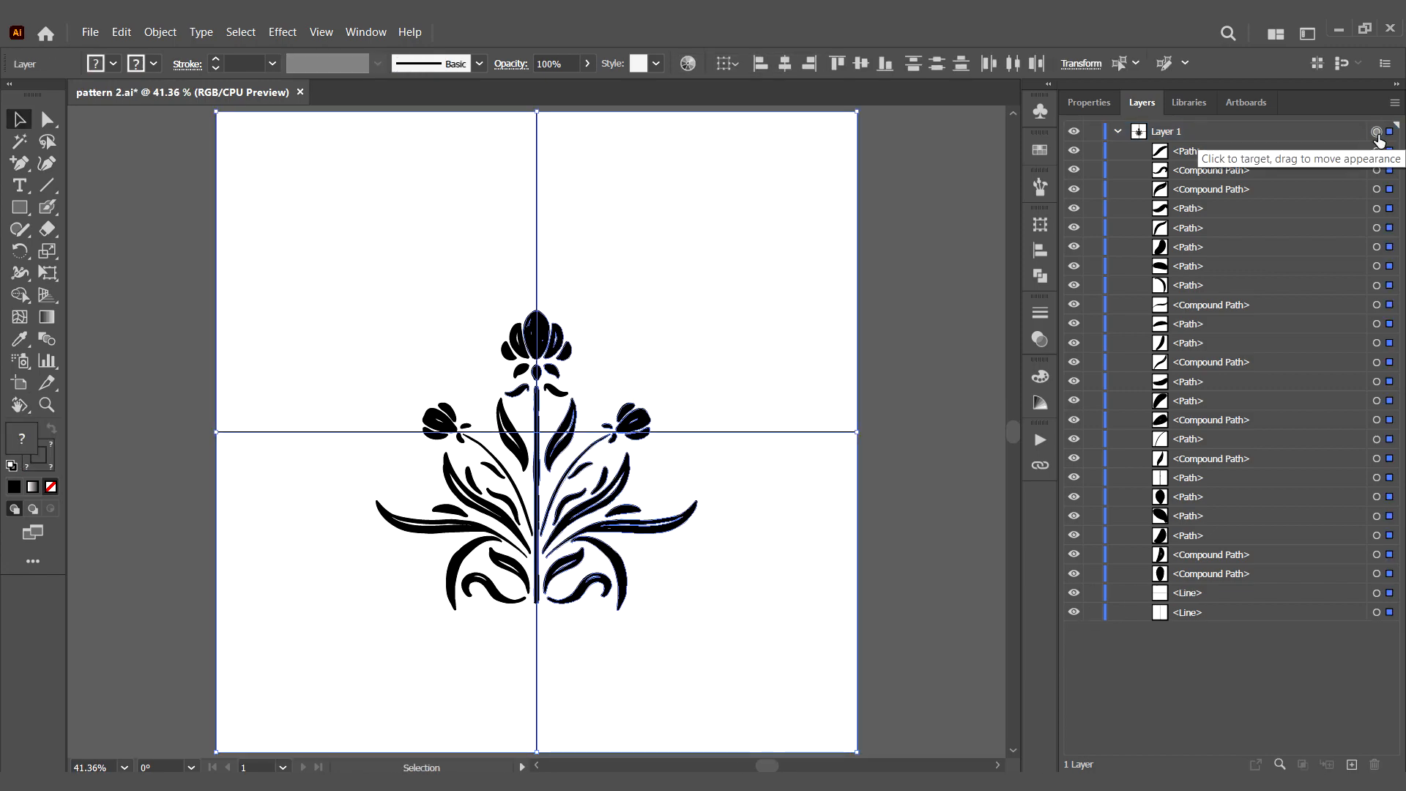
left_click(161, 32)
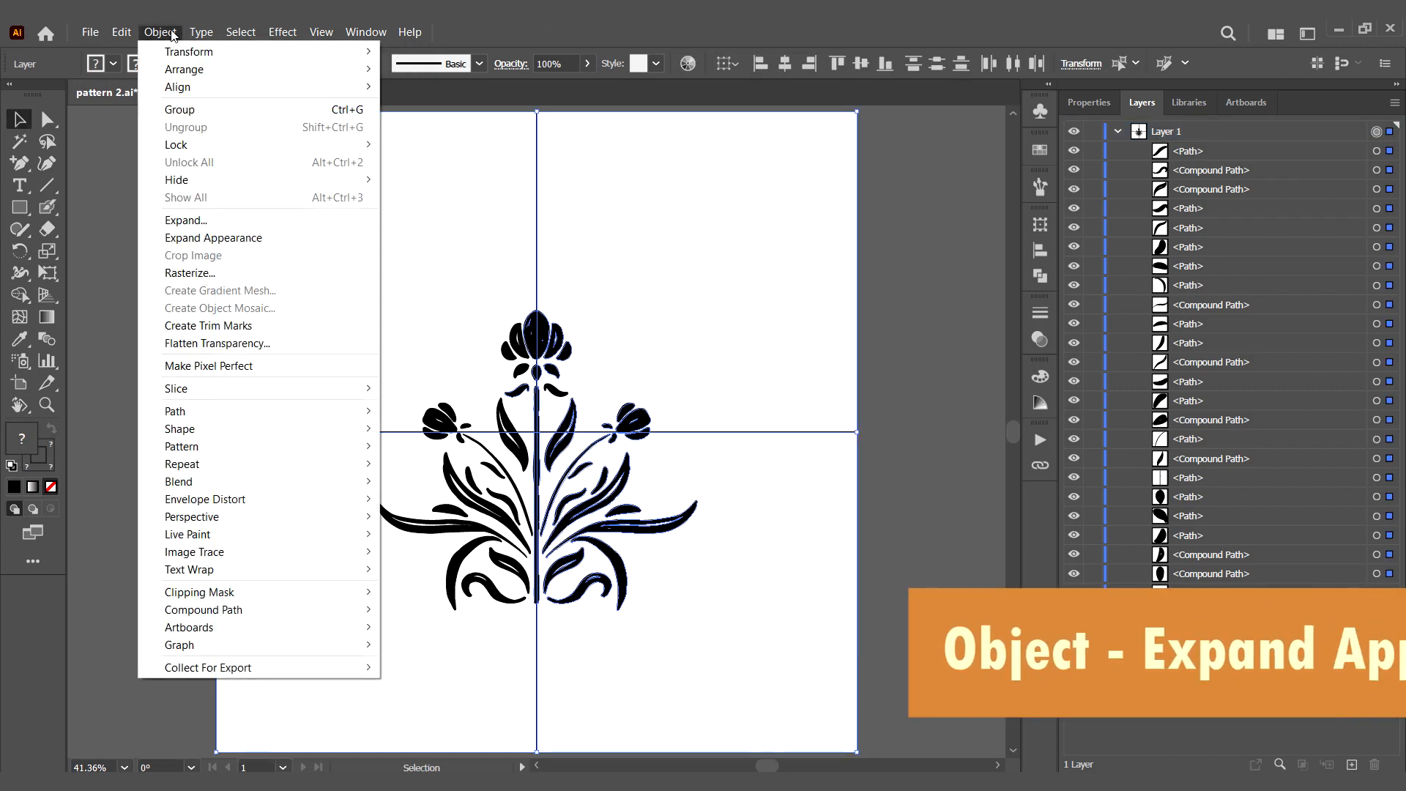
left_click(249, 238)
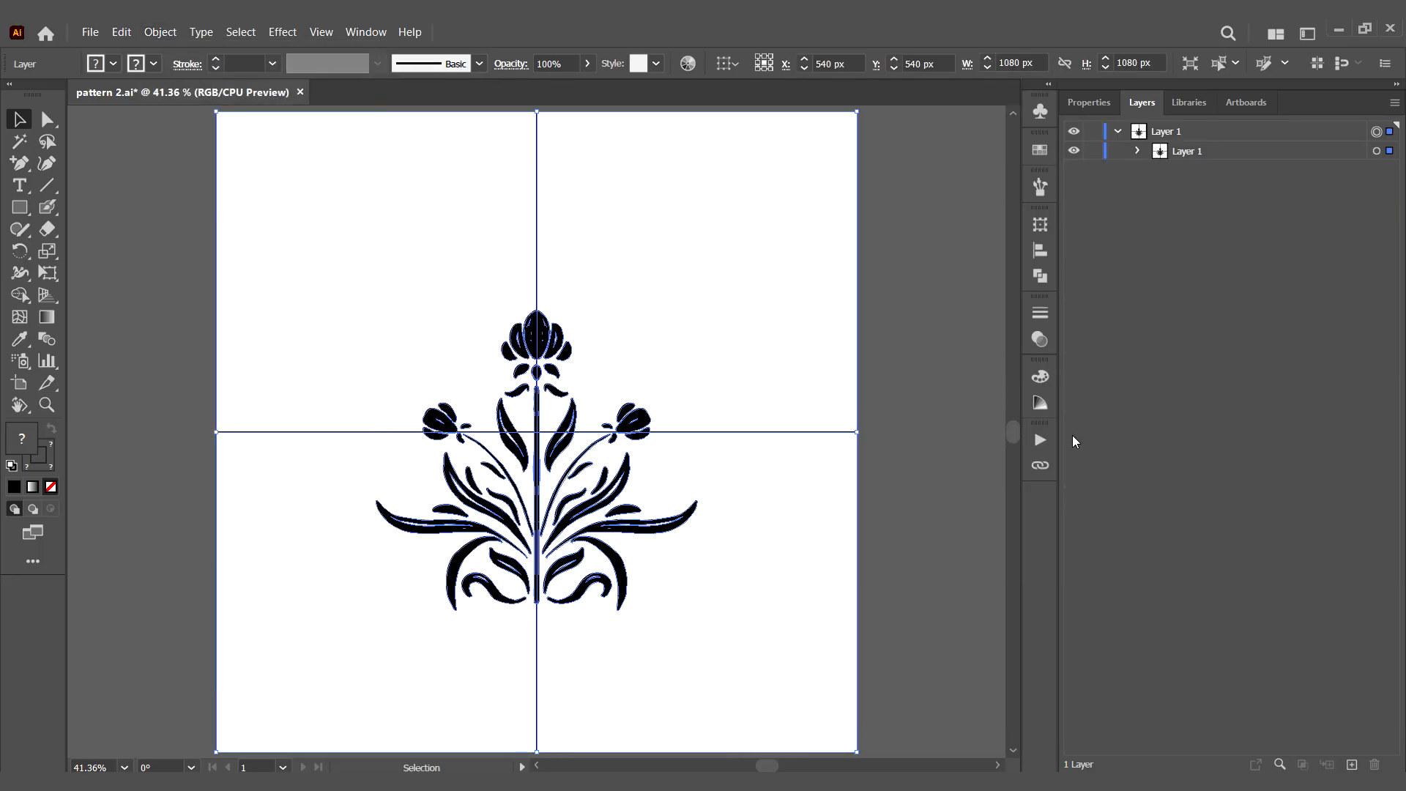
Step: Expand the layer's artwork with Fill and Stroke enabled
left_click(164, 35)
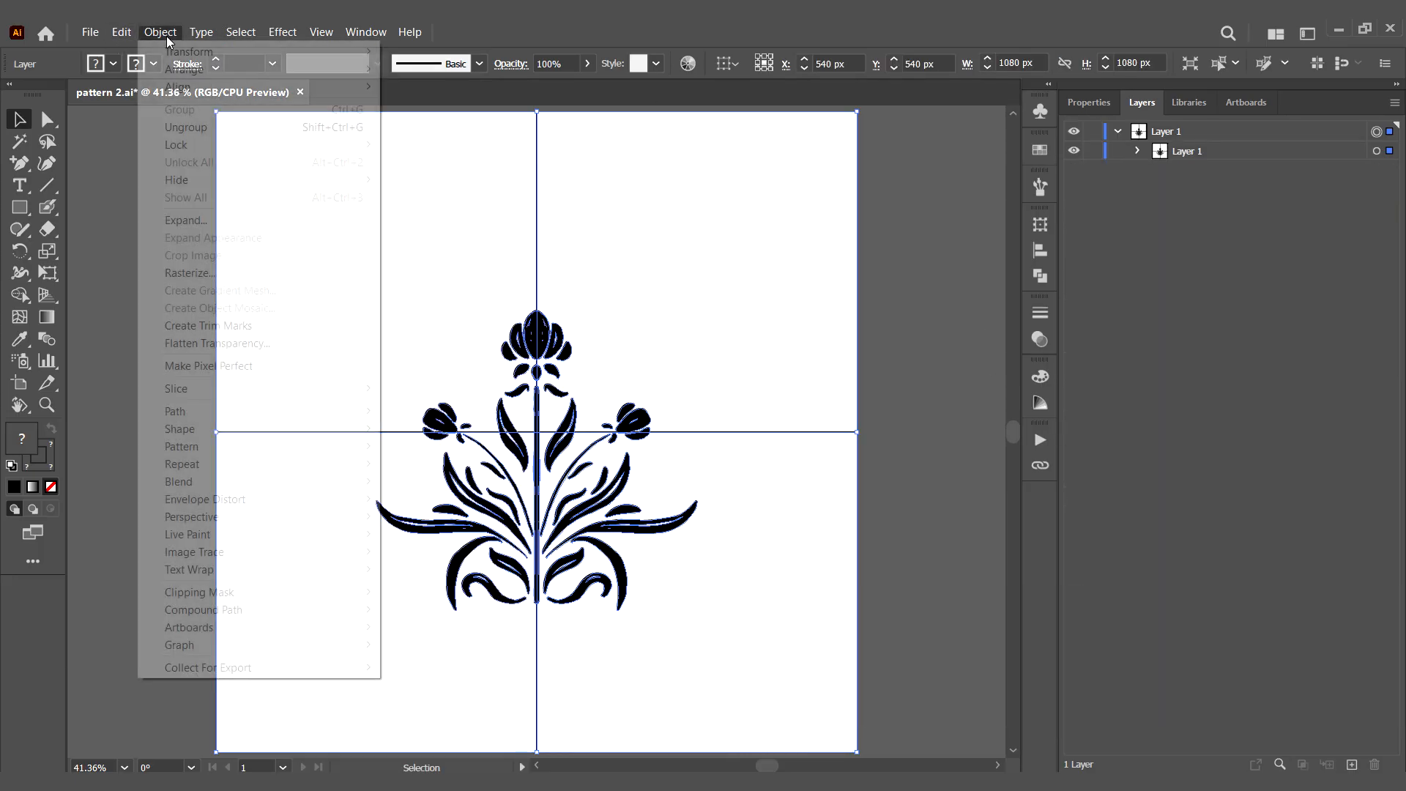
left_click(247, 221)
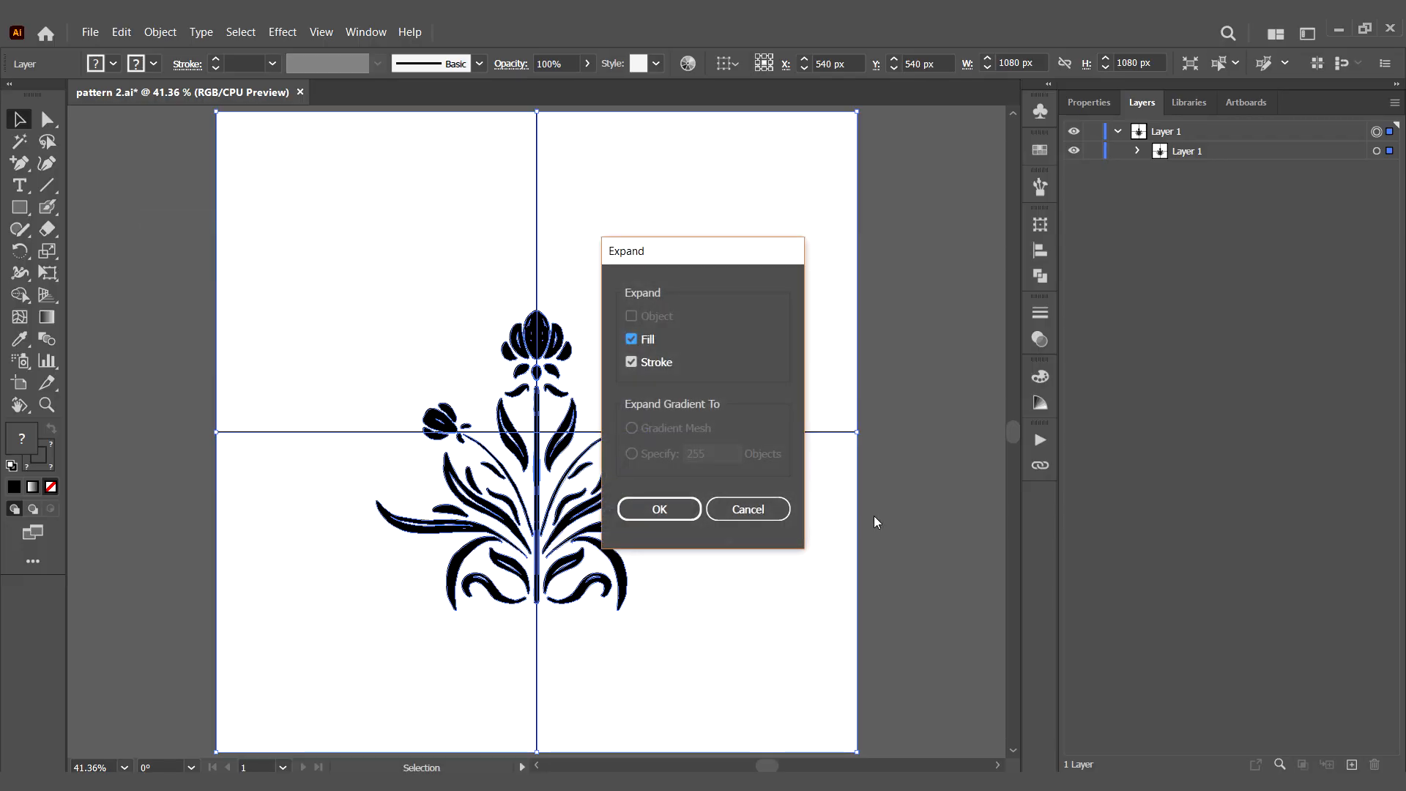
left_click(643, 514)
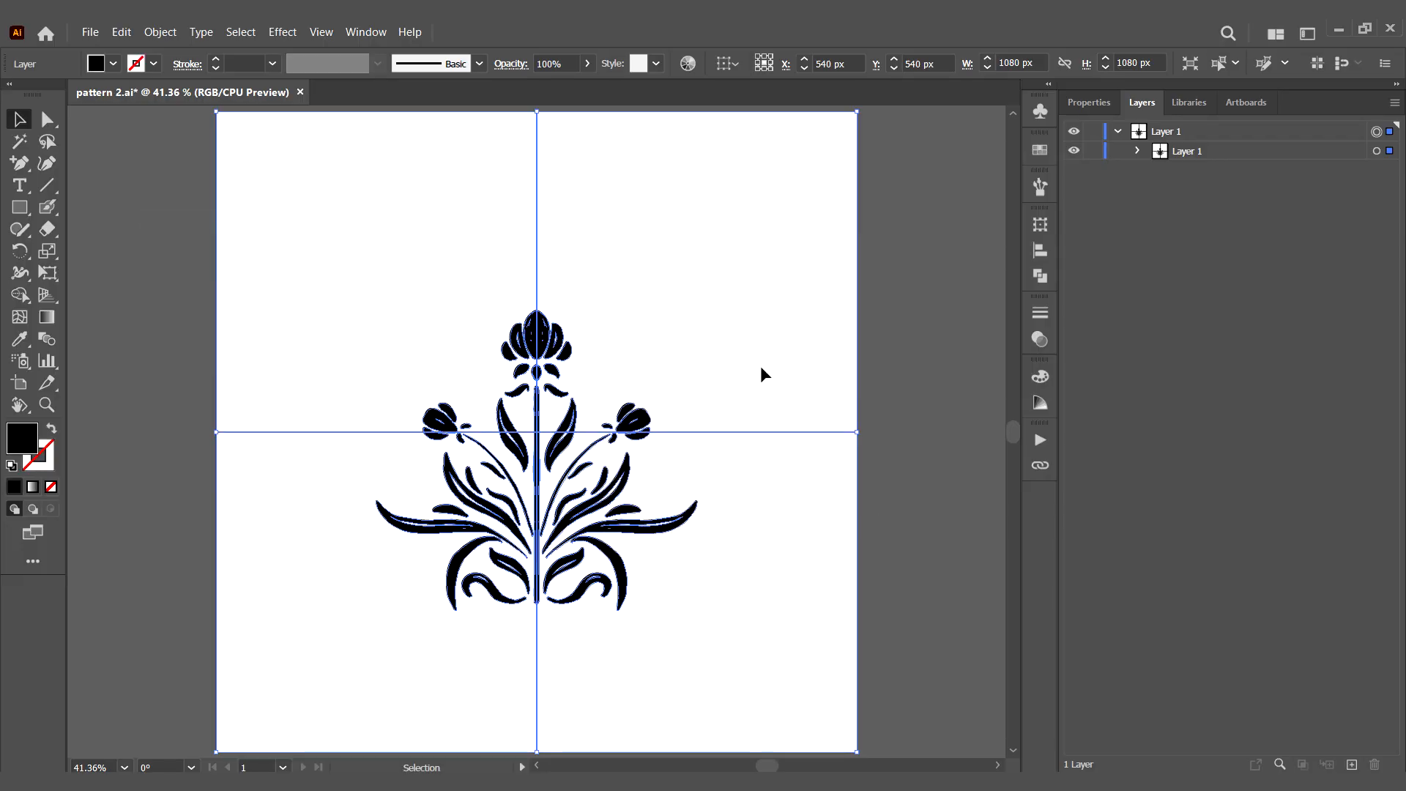
Step: Isolate the group containing the vertical guide line and delete that line
left_click(539, 218)
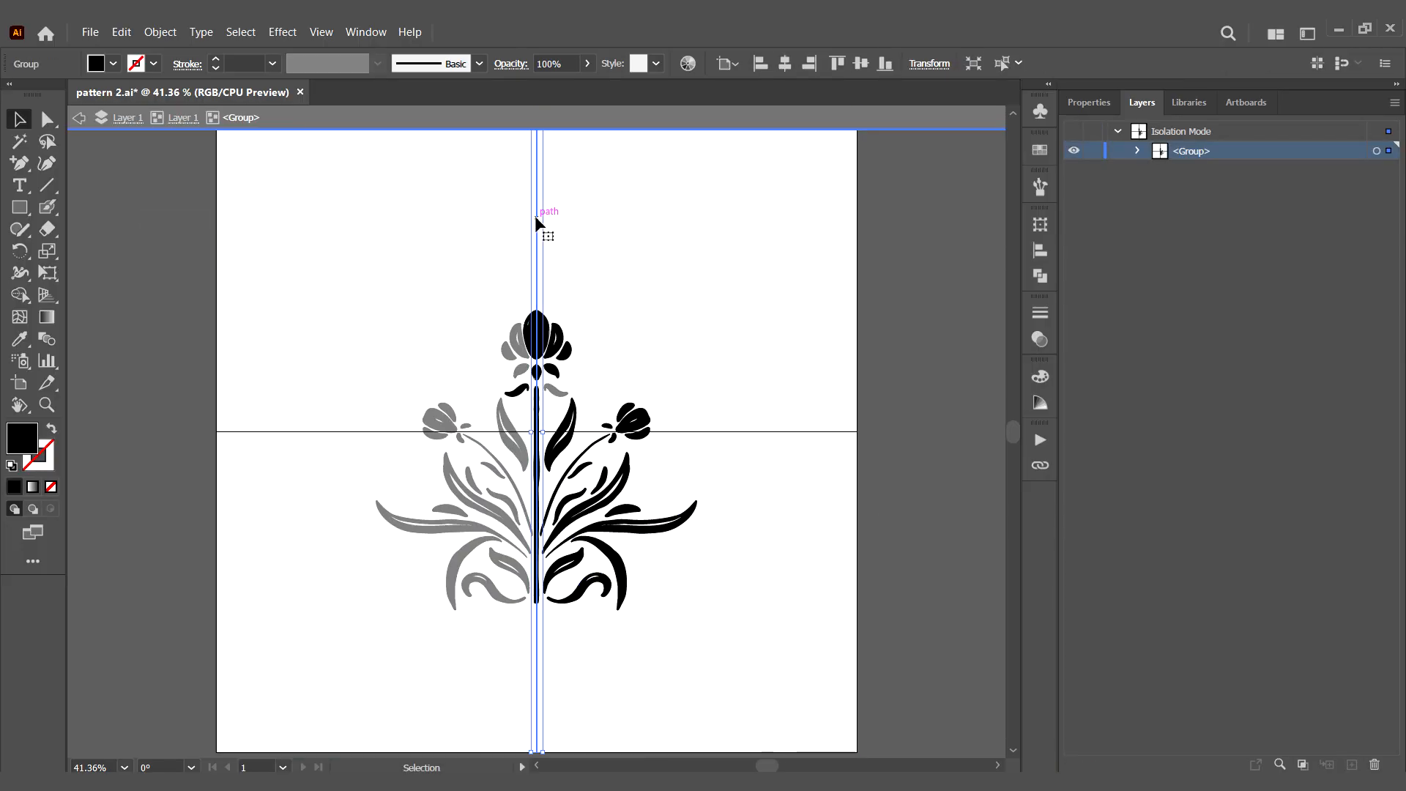
left_click(536, 242)
key("Delete")
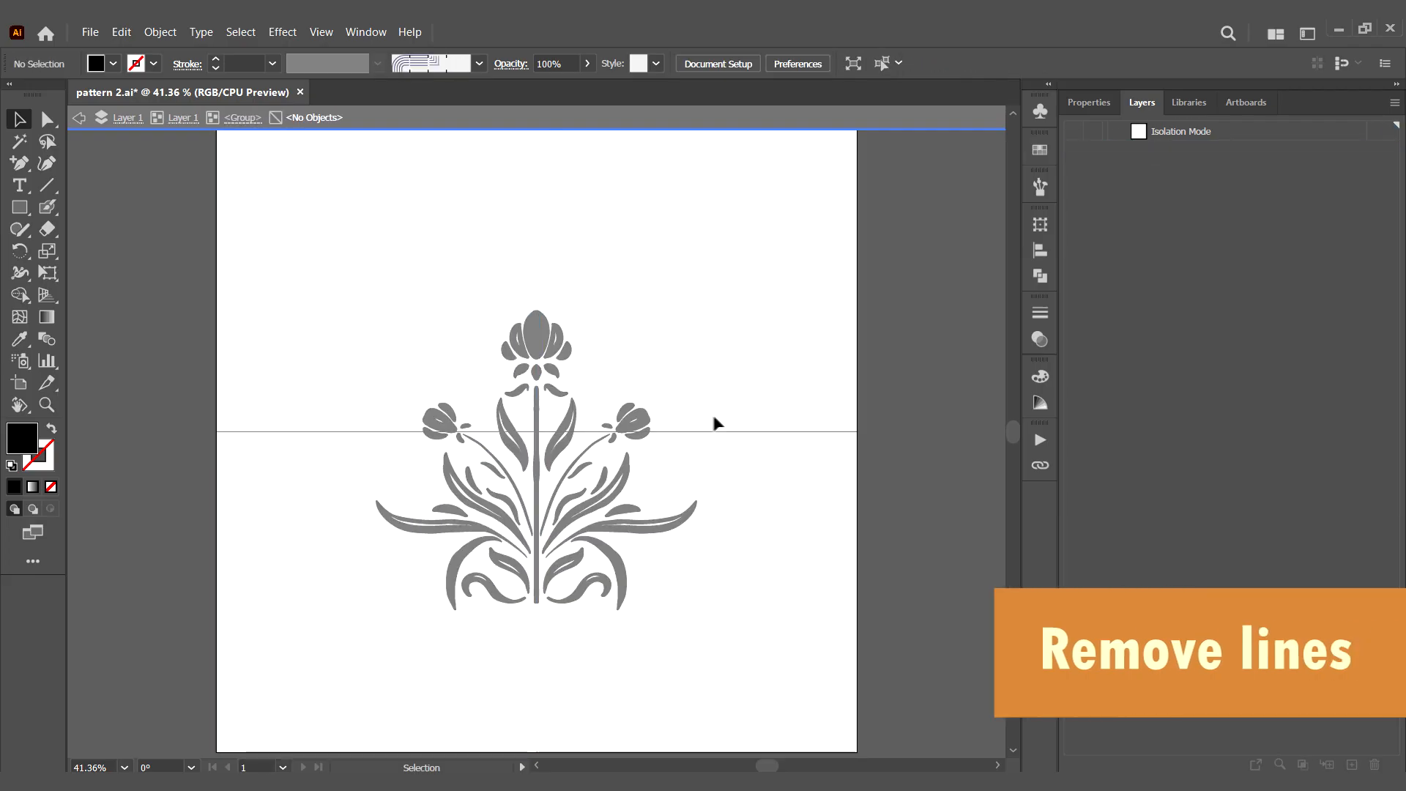
Step: Isolate and delete the horizontal guide line, and exit isolation mode
double_click(755, 434)
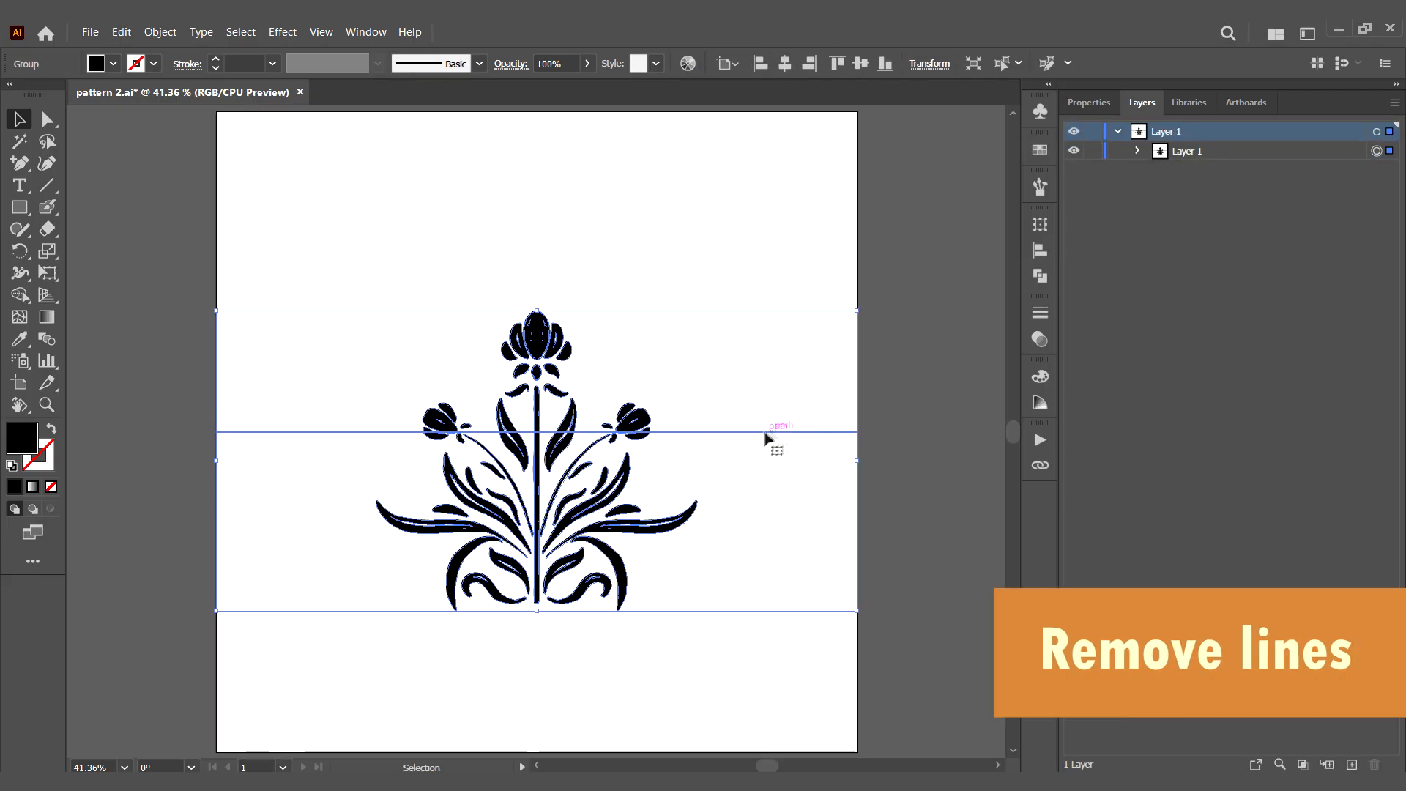
double_click(734, 433)
key("Delete")
double_click(747, 378)
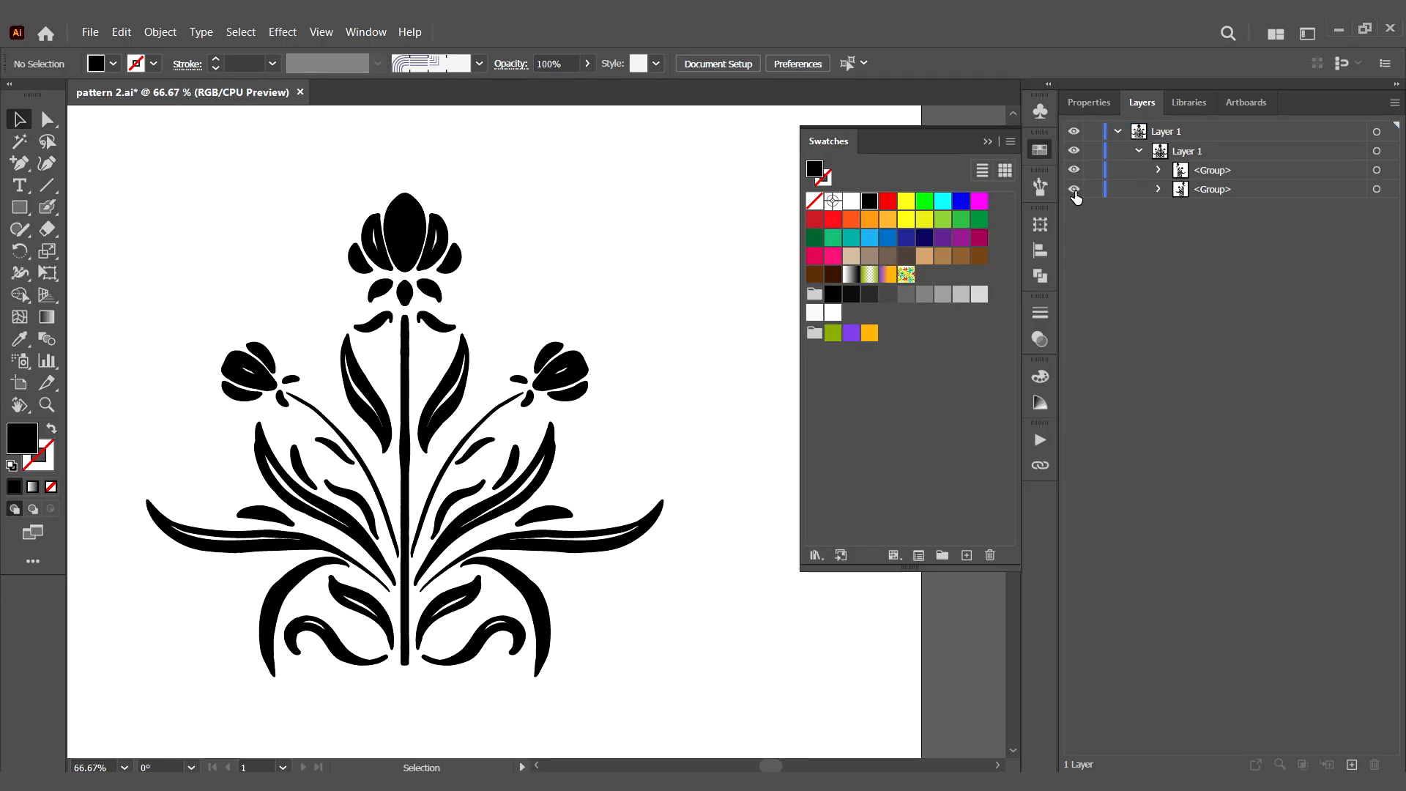
left_click(619, 539)
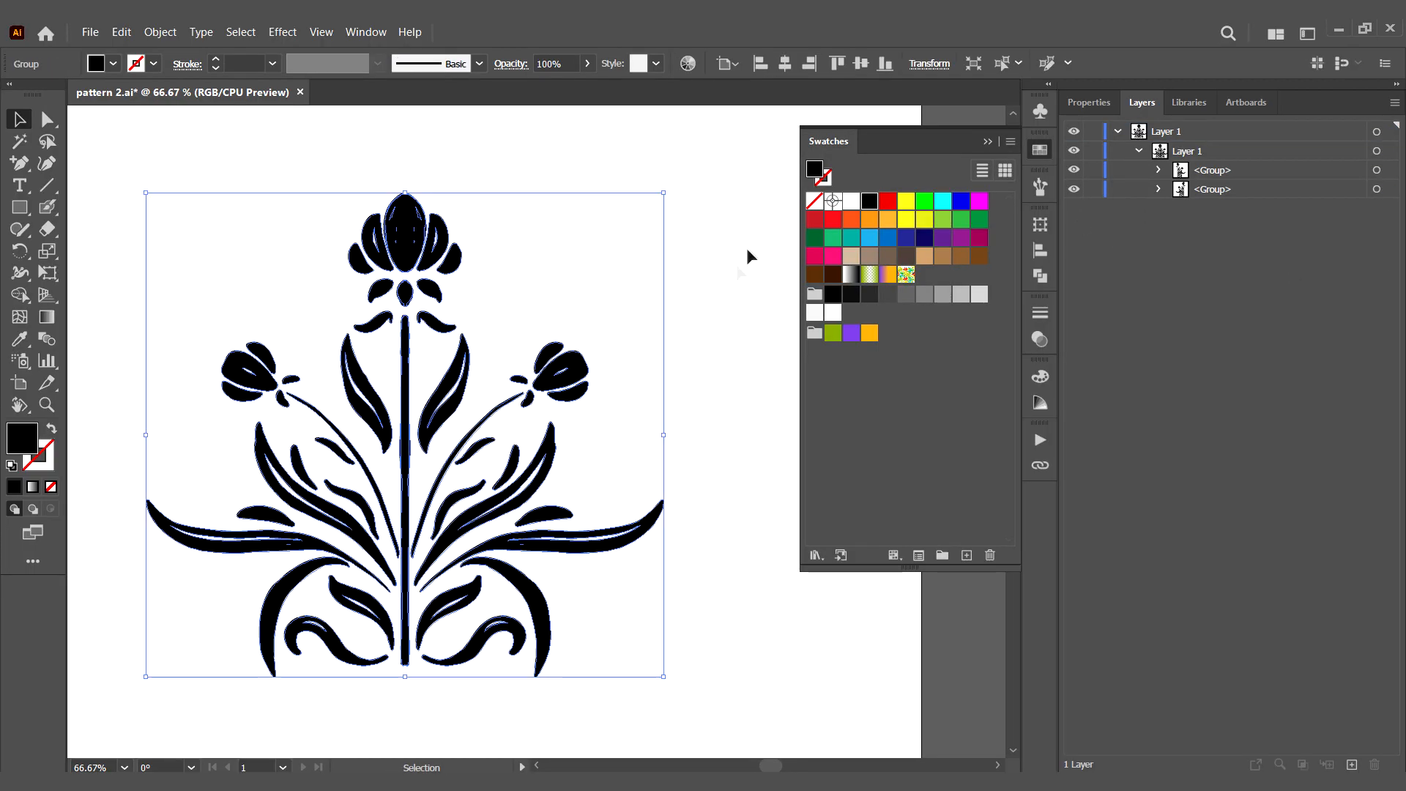
left_click(745, 247)
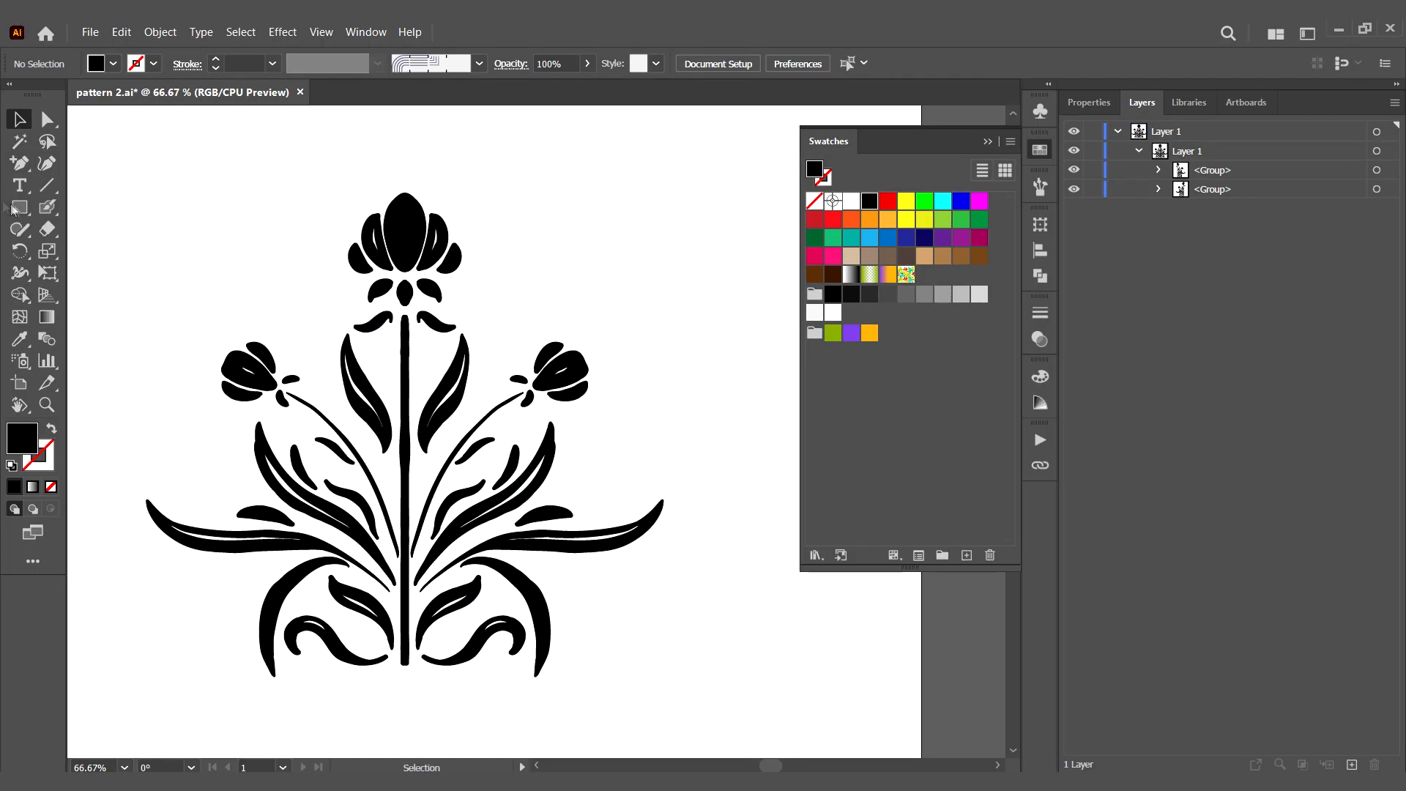
left_click(19, 207)
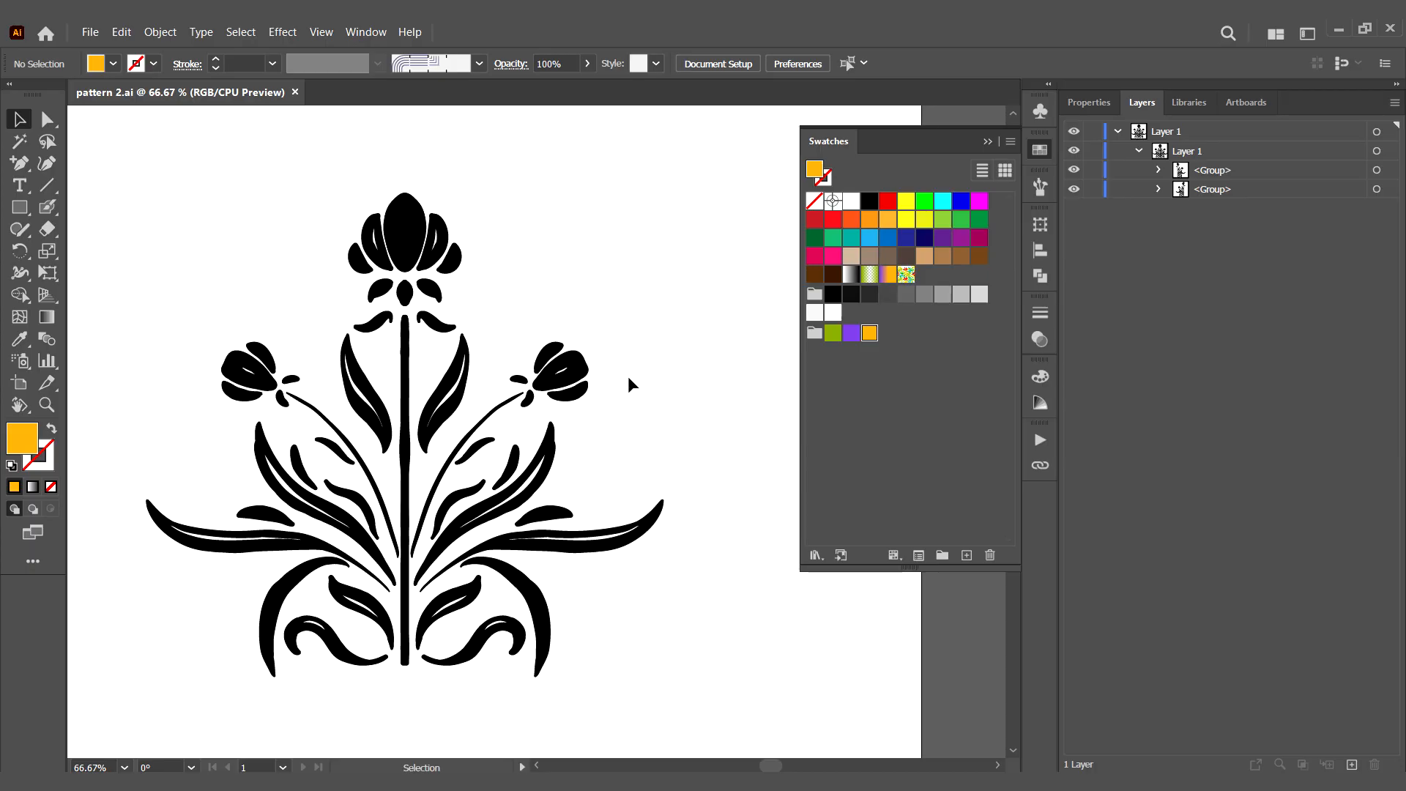
Step: Move all shapes out of the two mirrored half groups, directly into the nested Layer 1 group
key("ctrl+a")
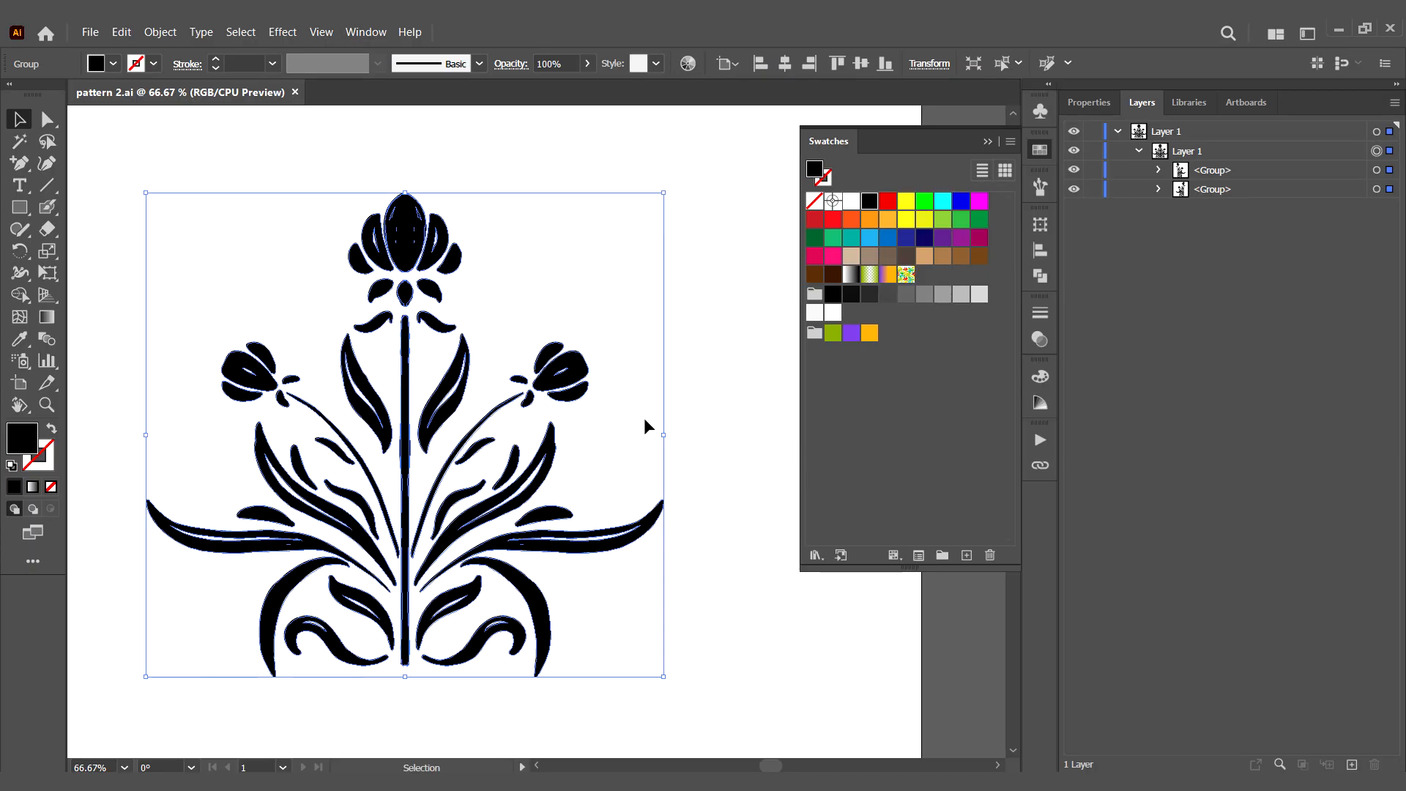
left_click(645, 421)
left_click(644, 526)
left_click(1158, 189)
left_click(1259, 211)
left_click(1238, 634, "shift")
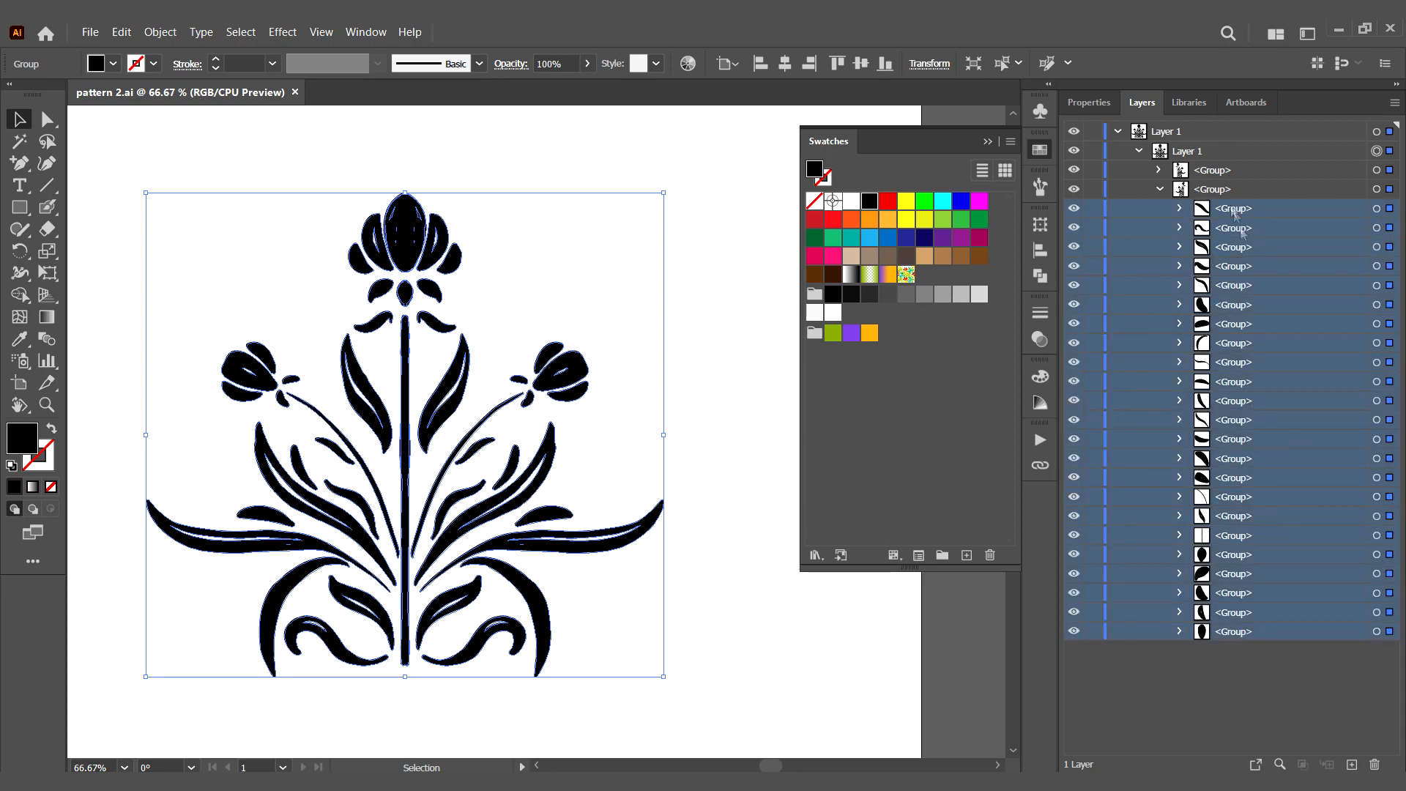
left_click_drag(1231, 208, 1217, 171)
left_click(1160, 170)
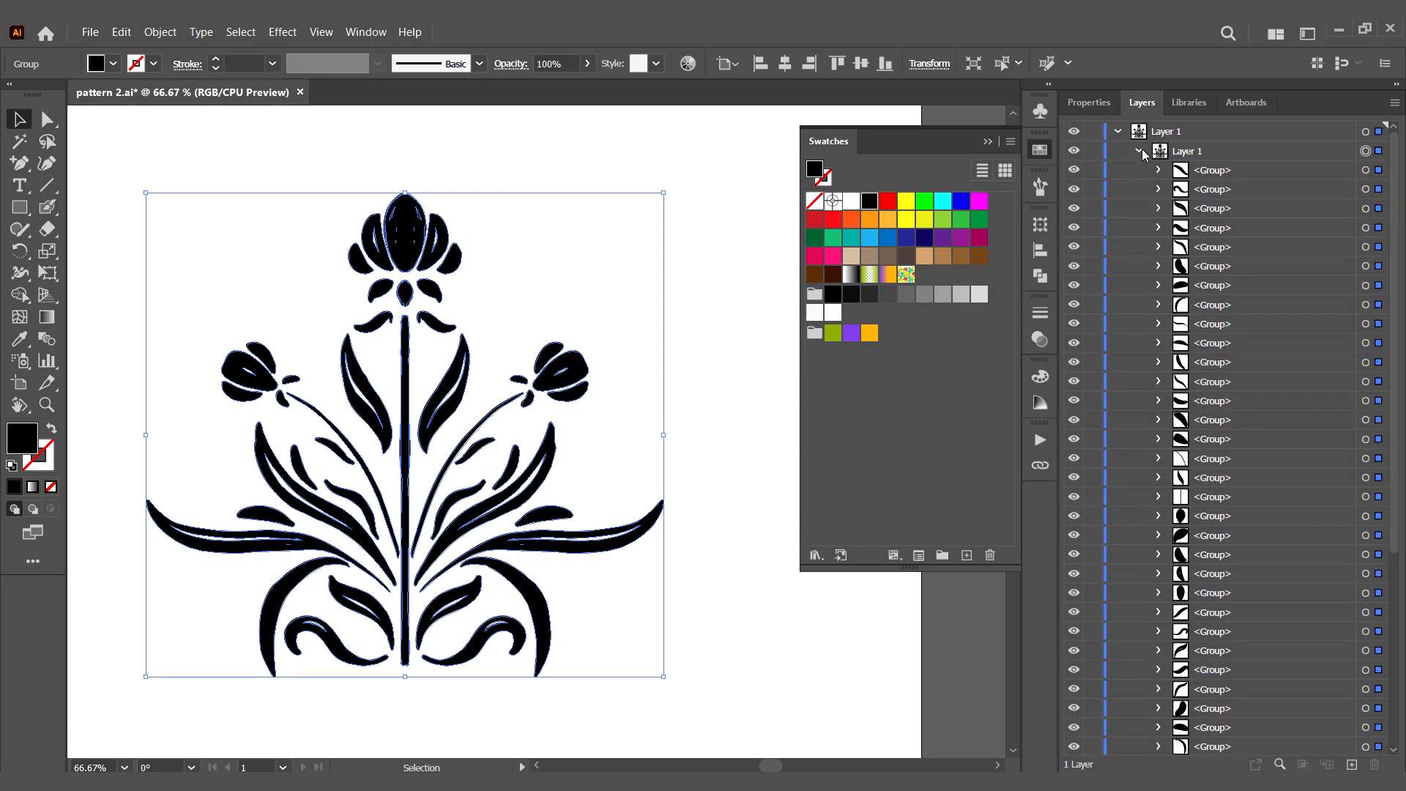
Step: Ungroup the nested Layer 1 group so its shapes sit directly in the top-level layer
left_click(1076, 151)
left_click(542, 414)
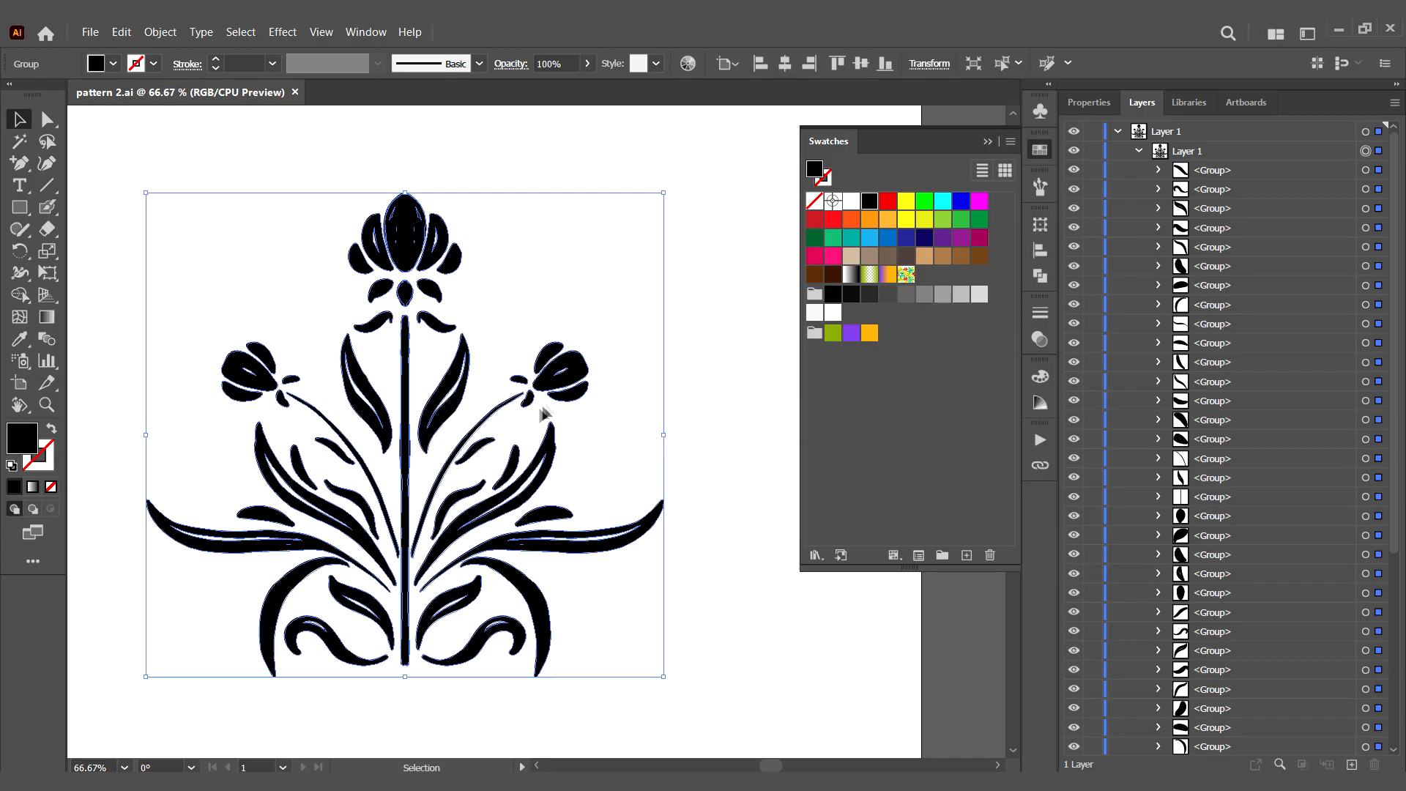
left_click(167, 37)
left_click(192, 127)
Step: Group the petals of the right side flower and rename the group flowers
left_click_drag(627, 315, 547, 383)
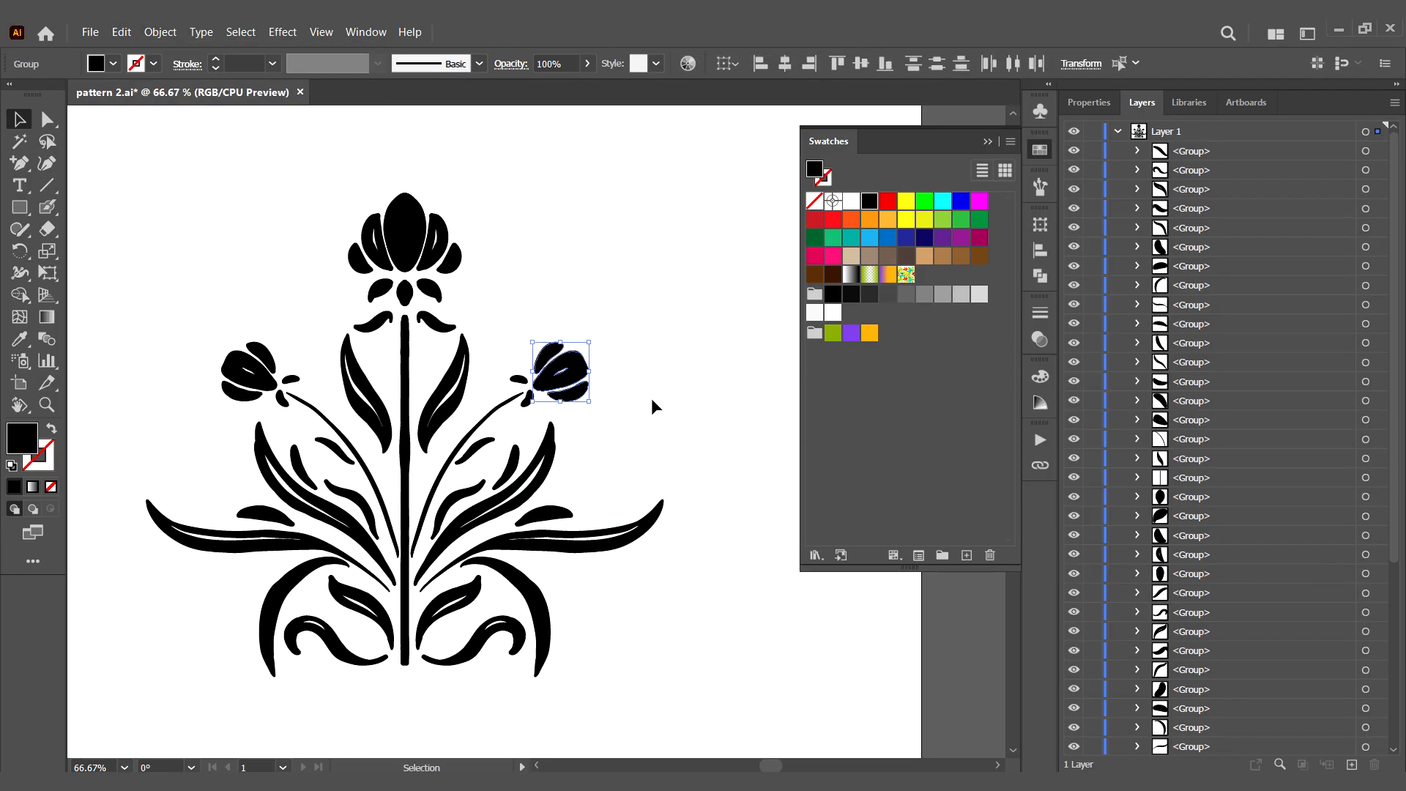
key("ctrl+g")
scroll(1218, 511, "down", 4)
left_click(1074, 594)
left_click(1074, 595)
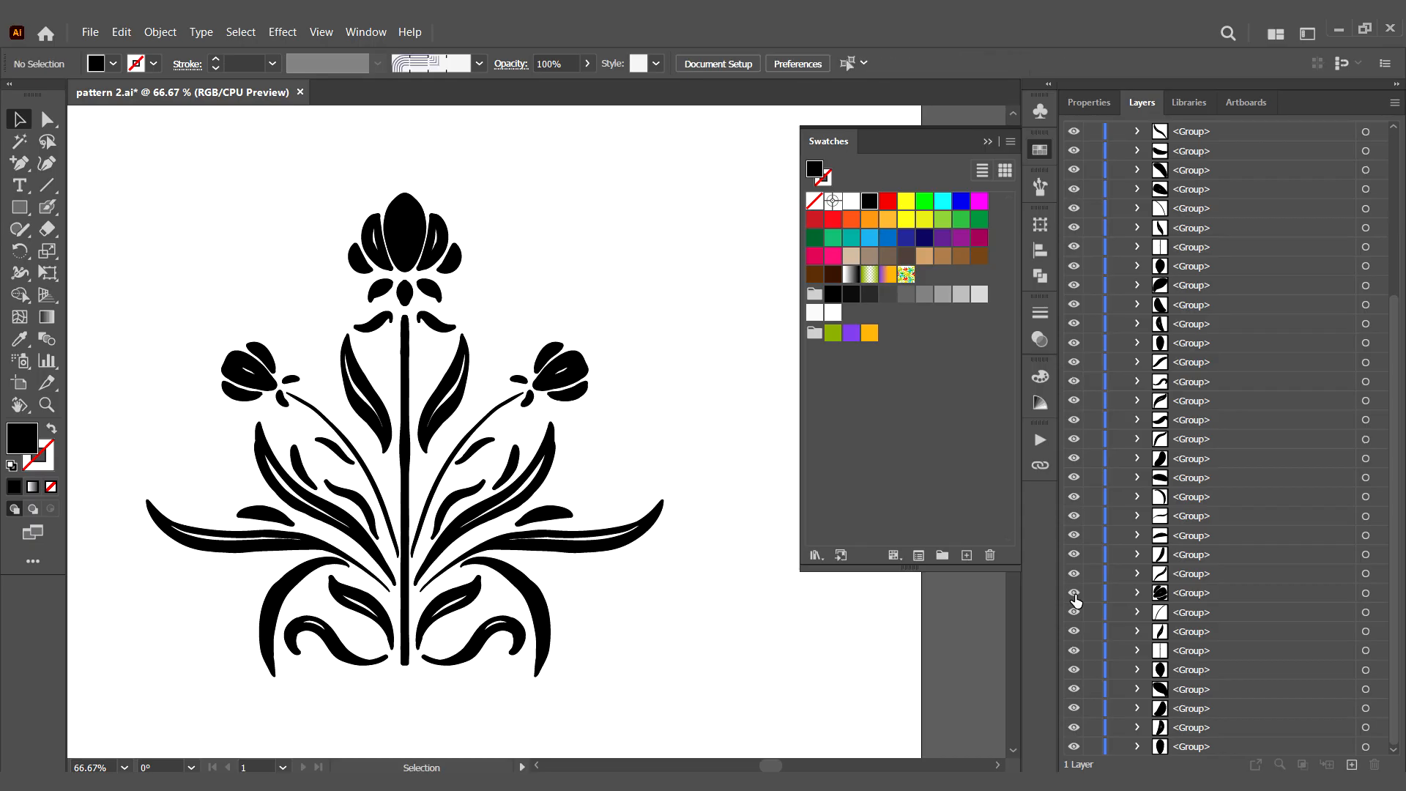
double_click(1200, 594)
type("flower")
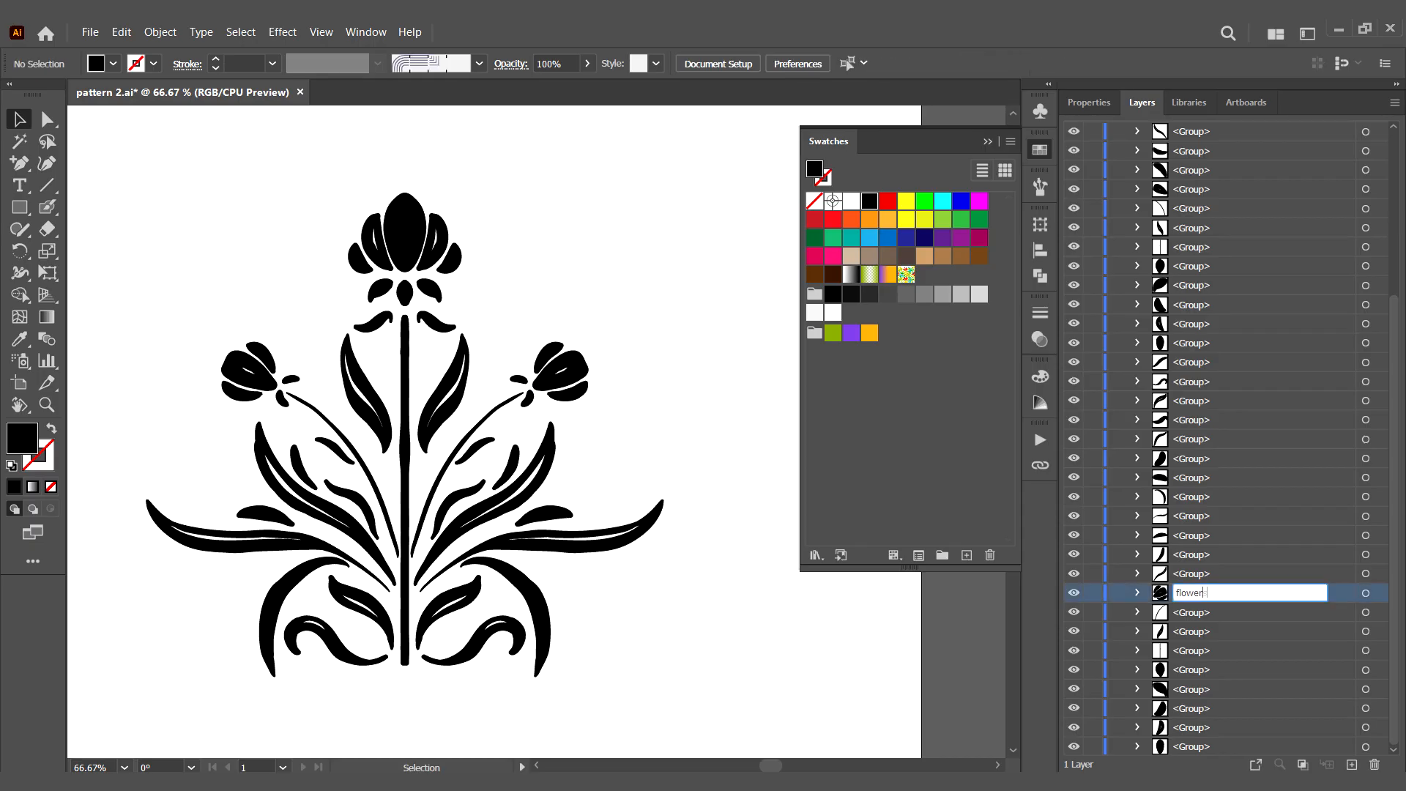
type("s")
key("Return")
Step: Move all petal groups of the top central flower into the flowers group
left_click_drag(538, 138, 311, 276)
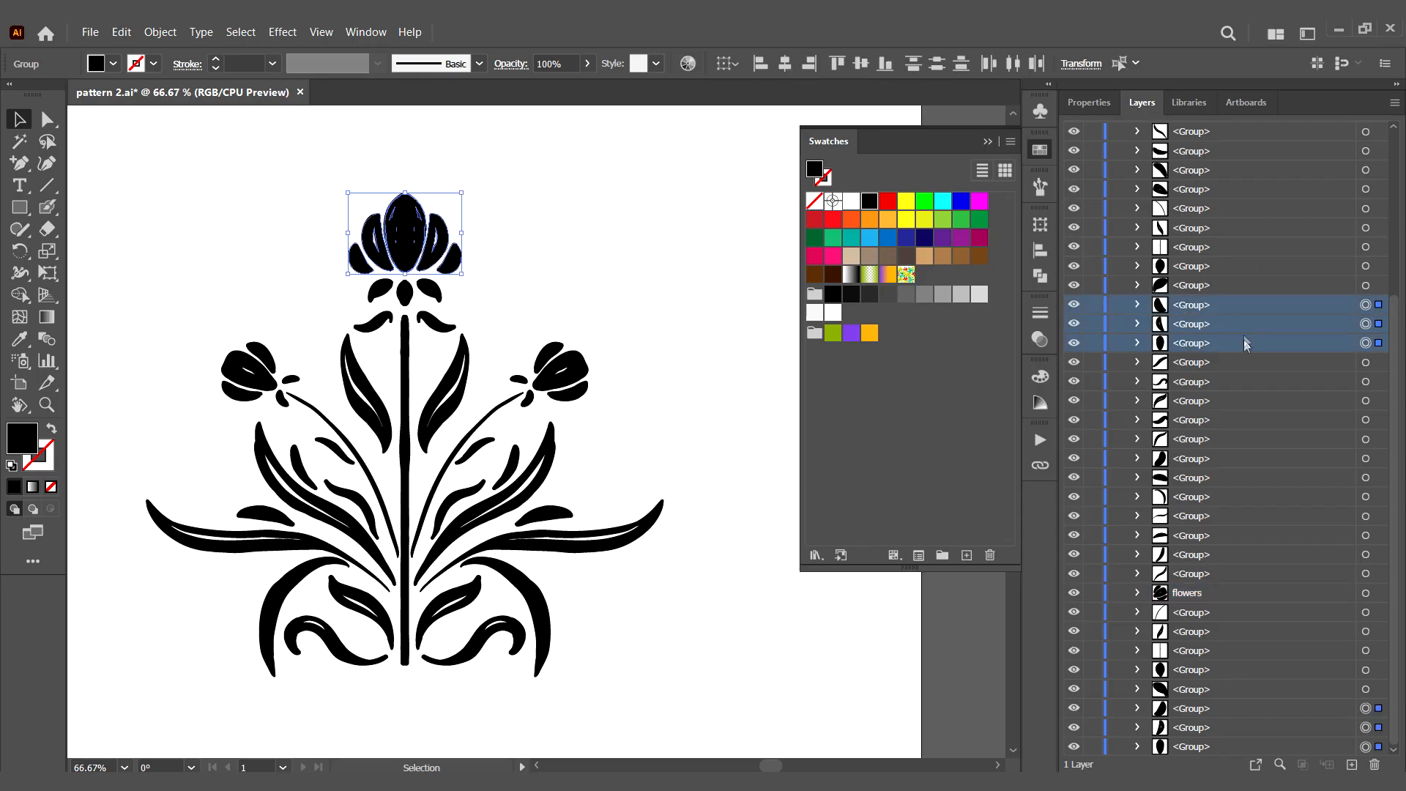
left_click_drag(1246, 342, 1183, 593)
left_click(1238, 709)
left_click(1184, 745, "shift")
left_click_drag(1198, 727, 1237, 593)
Step: Move the three petal groups of the left side flower into the flowers group
left_click_drag(190, 421, 277, 423)
left_click(1212, 286)
left_click(1230, 248, "shift")
left_click(1236, 300)
left_click(1236, 284, "shift")
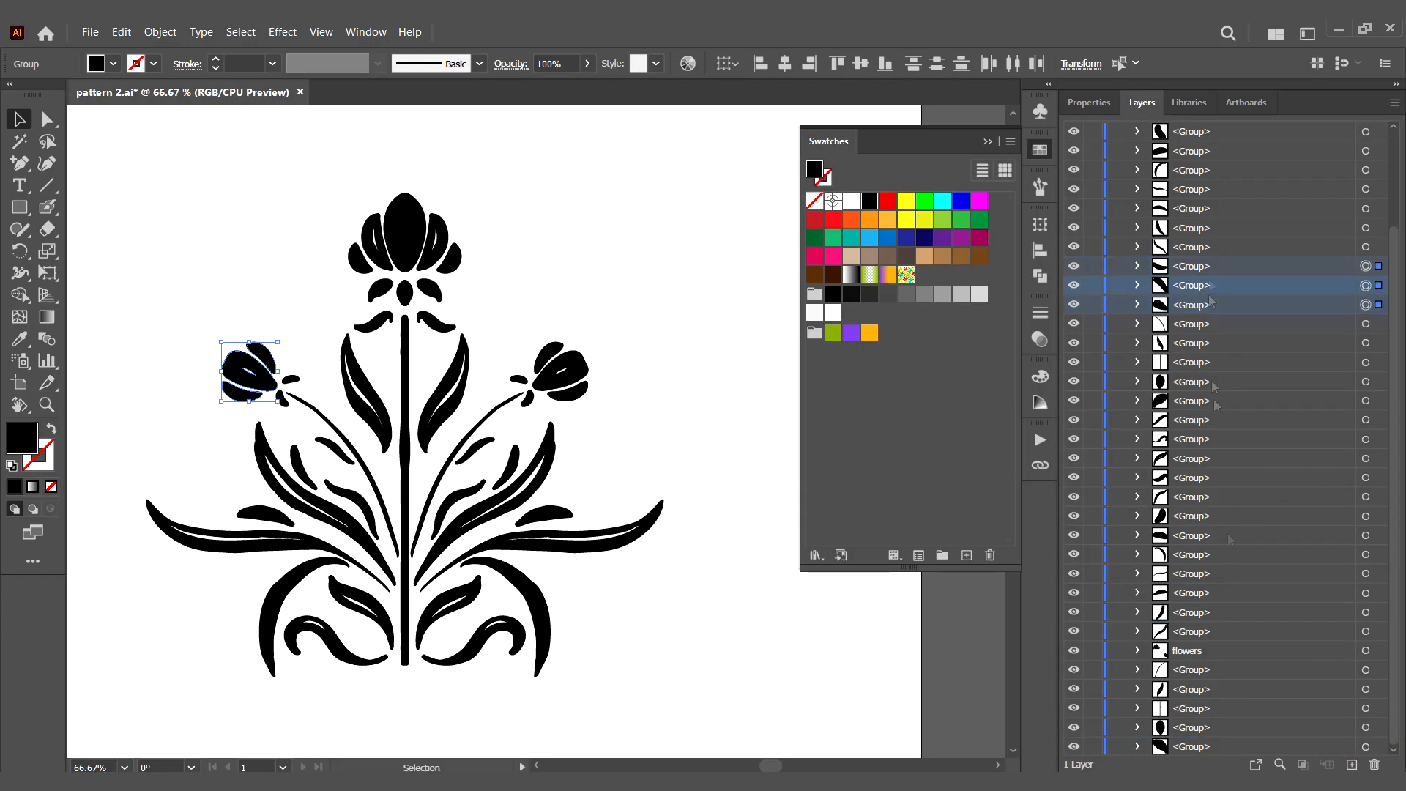
left_click(1236, 268, "shift")
left_click_drag(1202, 286, 1183, 656)
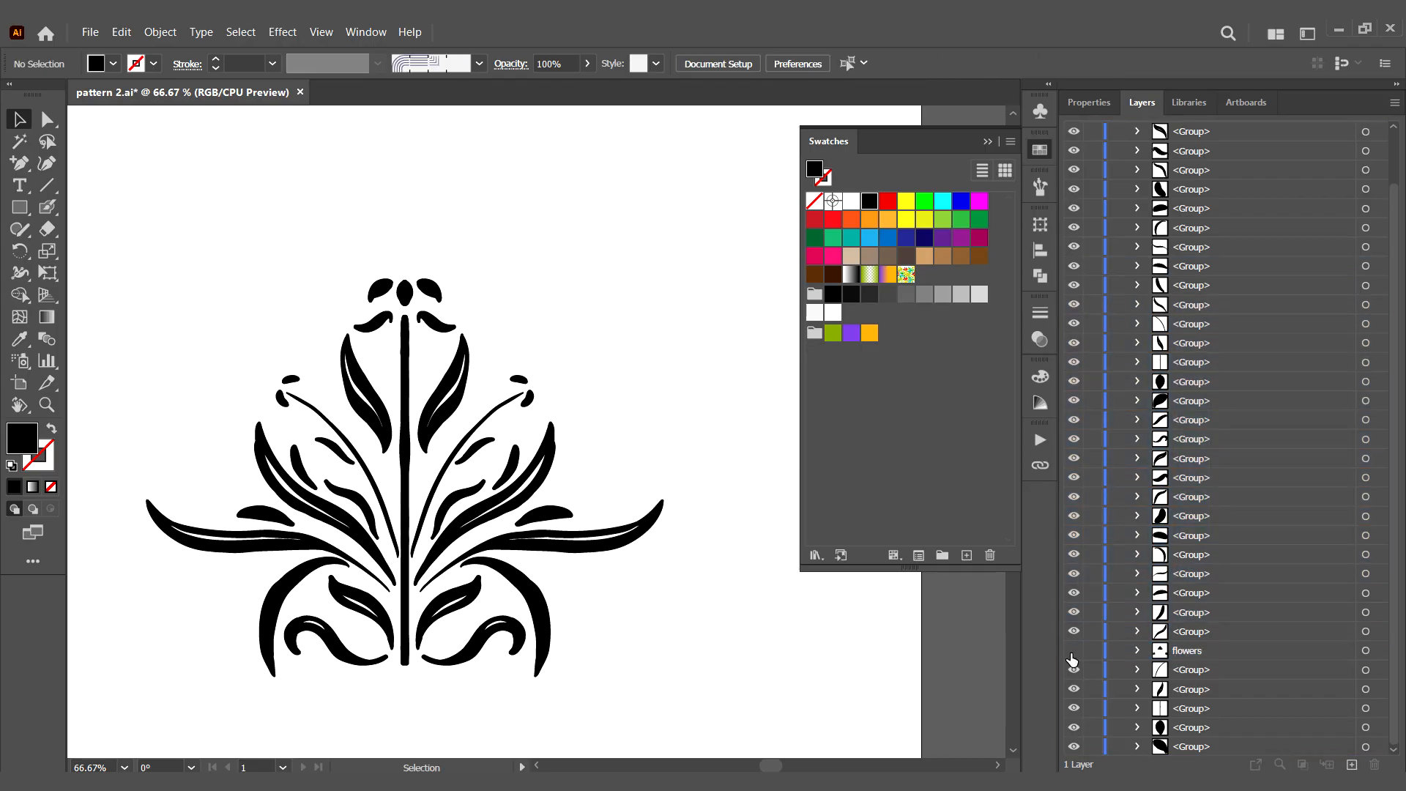
Step: Group the central stem with the two curved side stems, name the group stems and lock it
left_click(405, 454)
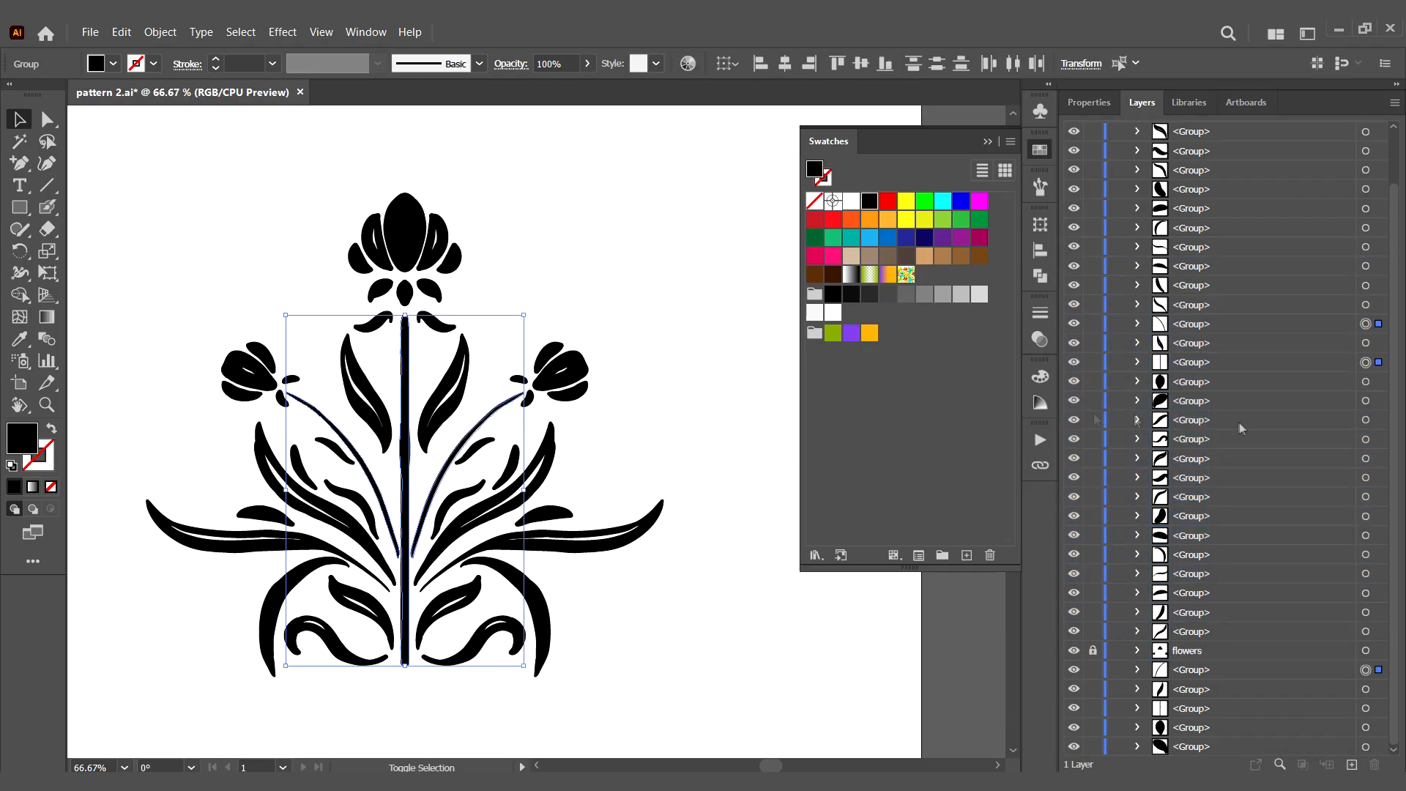
double_click(1191, 362)
type("stems")
key("Return")
left_click(1092, 364)
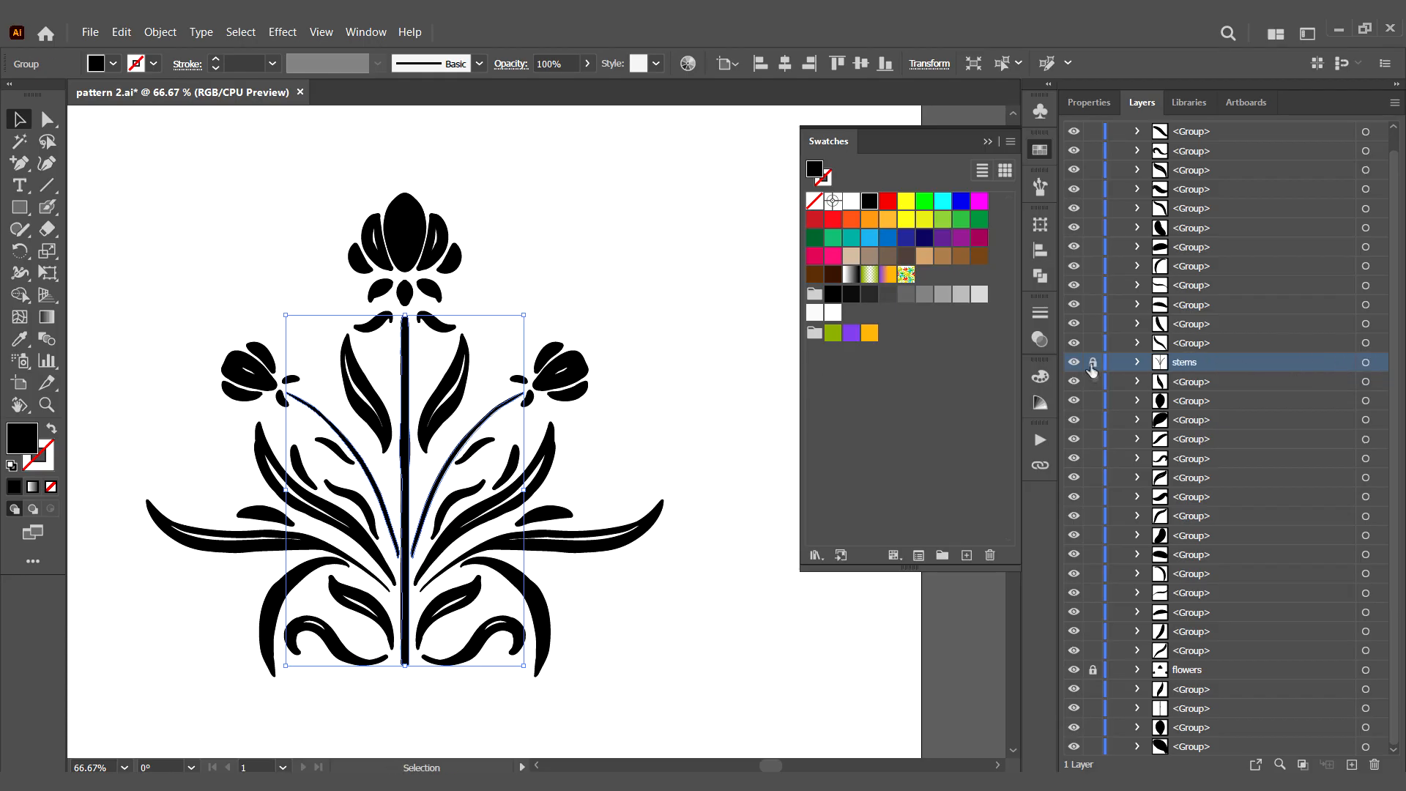
Step: Group the remaining unlocked shapes, rename the group leaves and save the file
left_click_drag(678, 193, 155, 668)
key("ctrl+g")
double_click(1190, 151)
type("leaves")
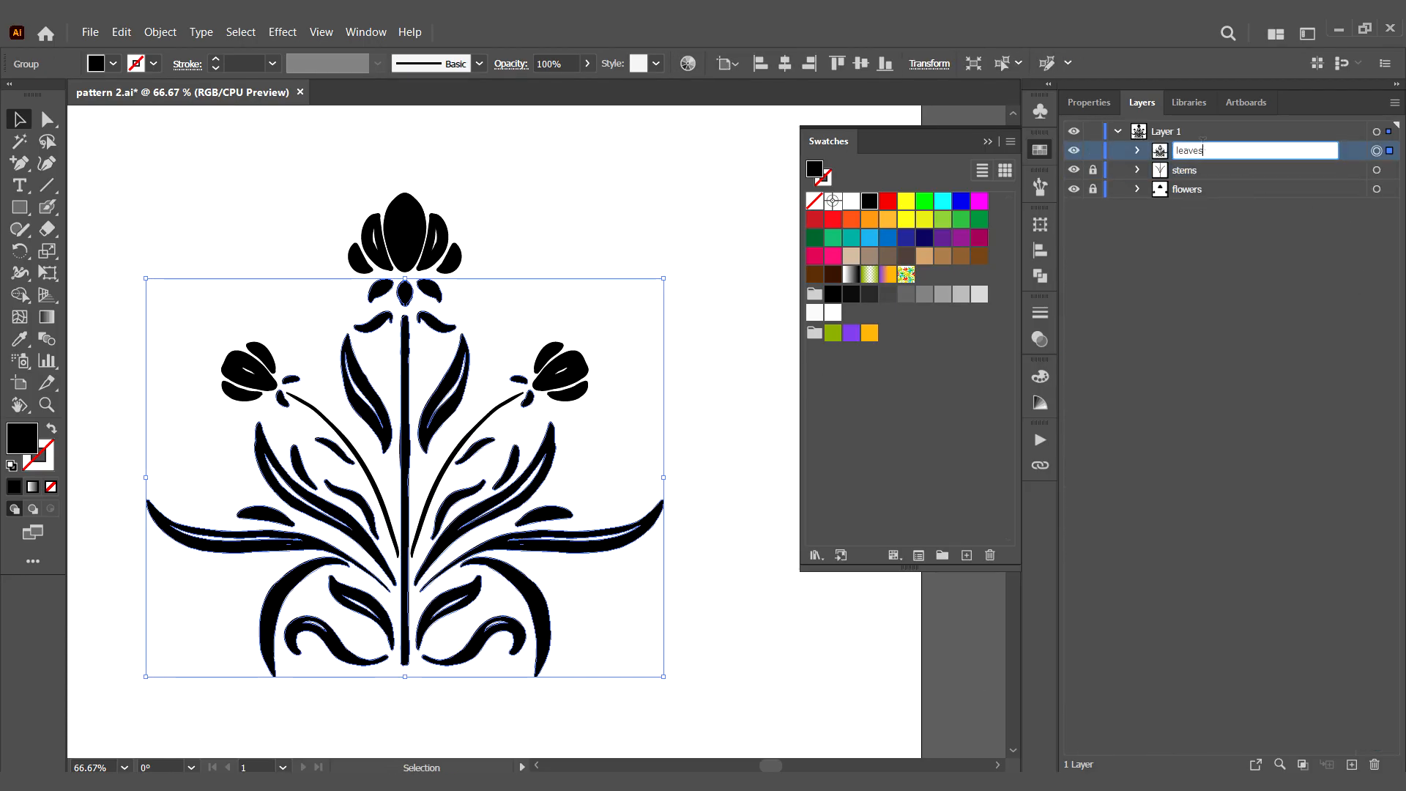
key("Return")
left_click(693, 257)
key("m")
key("ctrl+s")
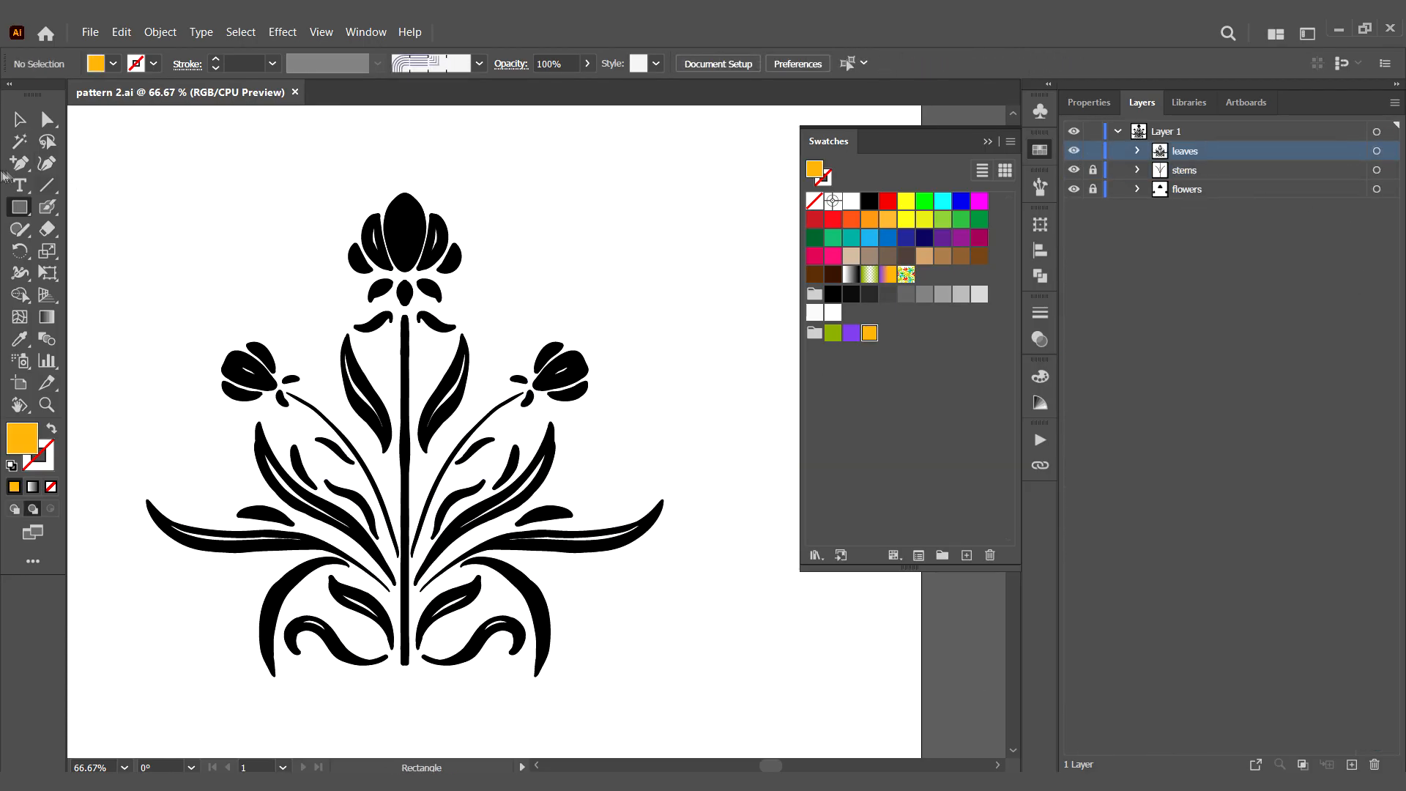
Step: Fill the leaves group with medium green and the stems group with dark green
left_click(1376, 152)
left_click(851, 239)
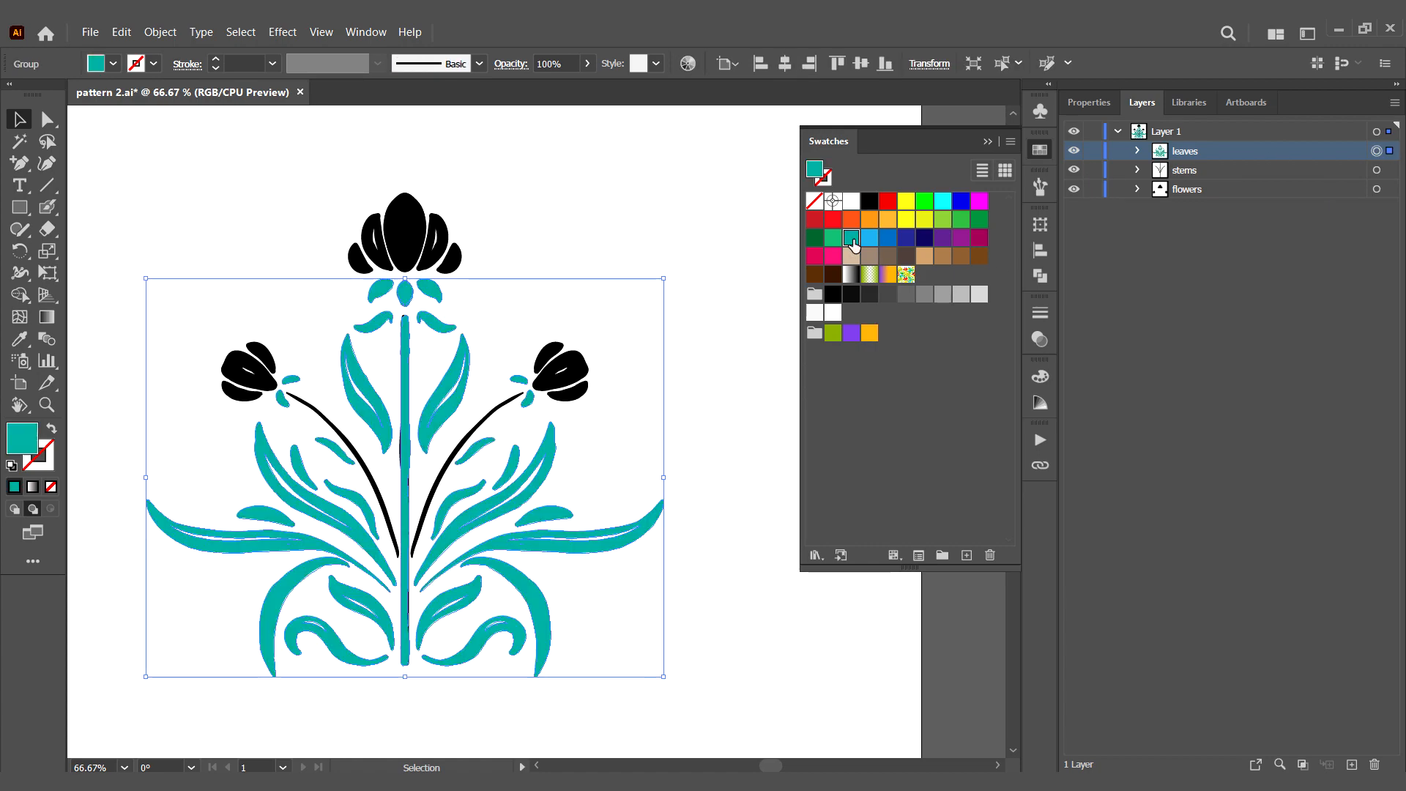
left_click(832, 238)
left_click(1377, 169)
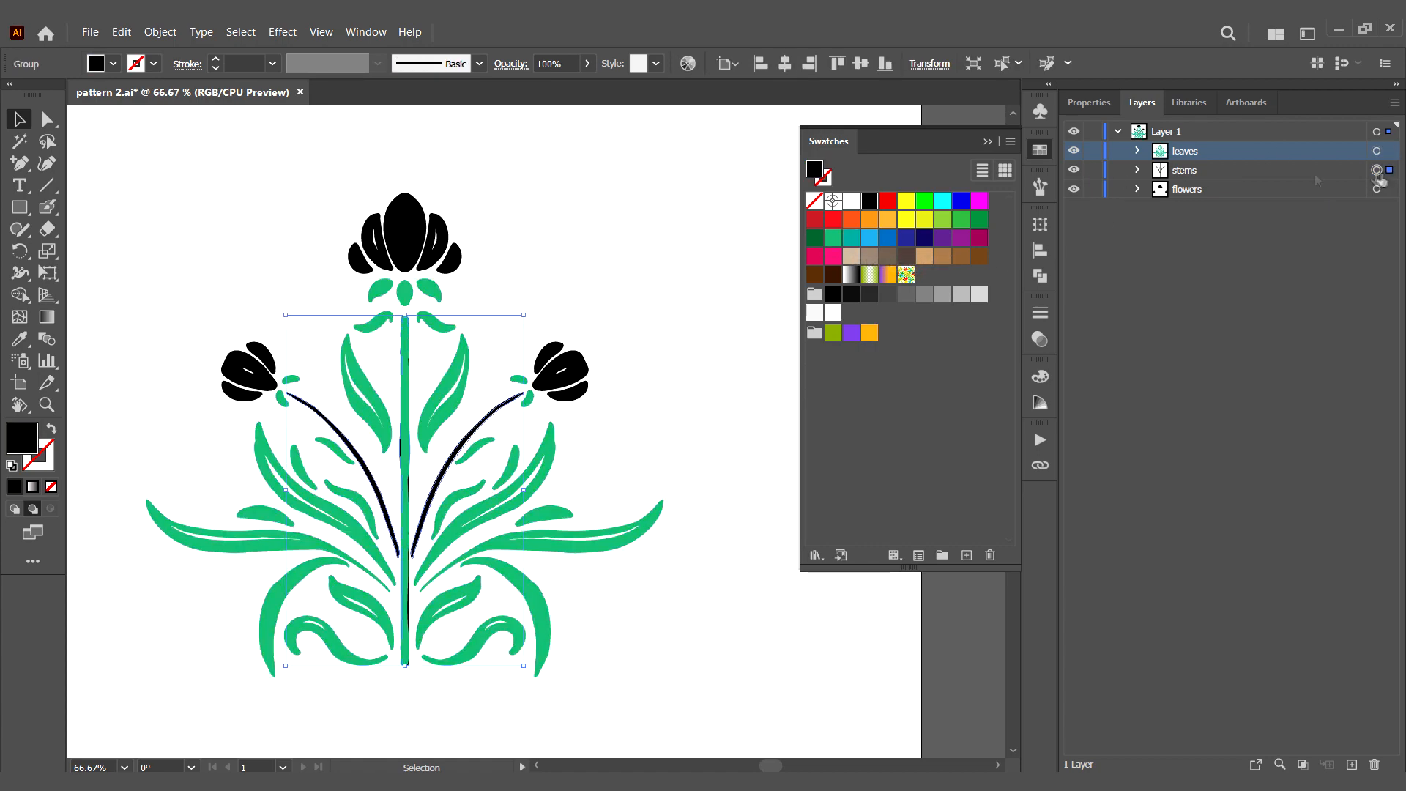
left_click(814, 238)
Step: Try pink, green and violet fills on the flowers group and settle on reddish purple
left_click(1376, 189)
left_click(978, 238)
left_click(814, 256)
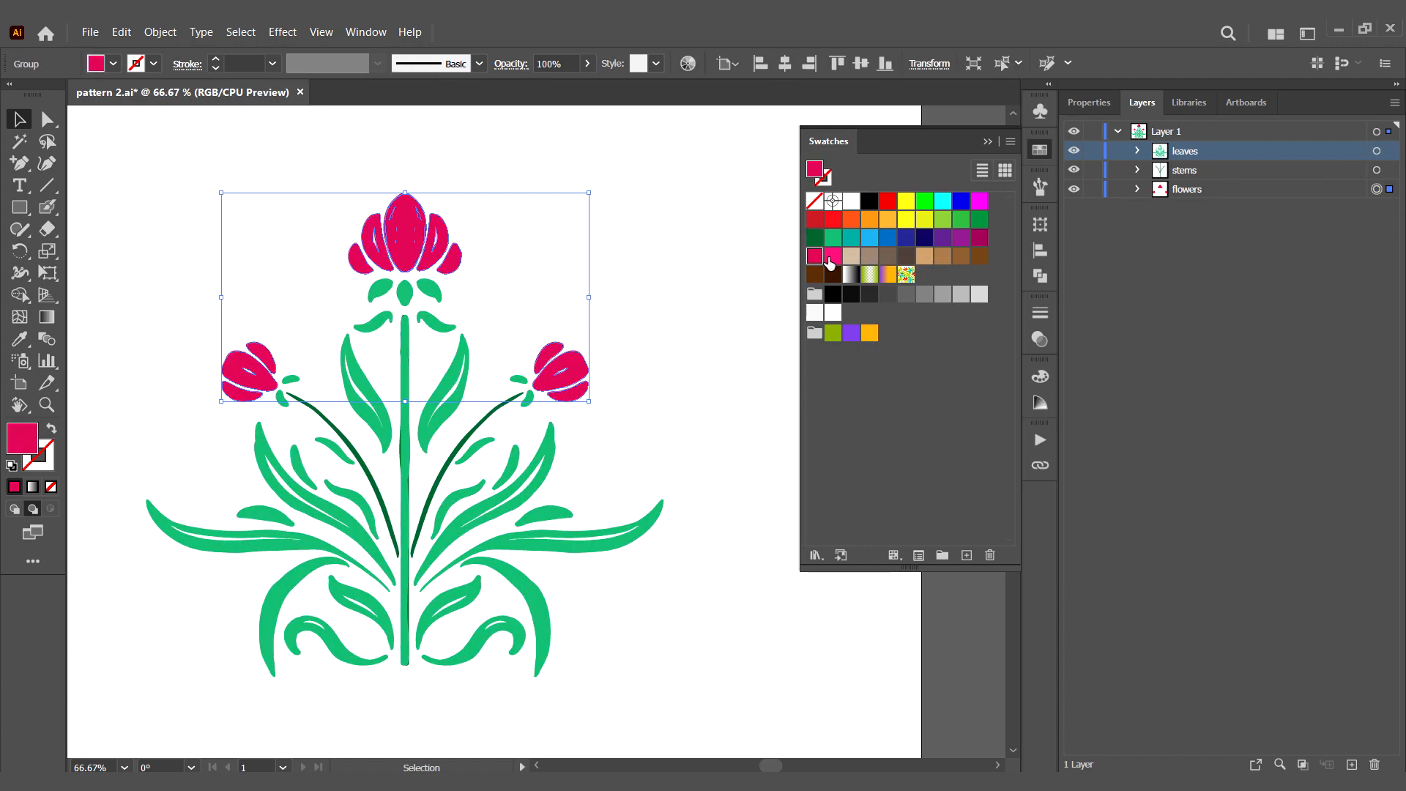
left_click(961, 238)
left_click(942, 238)
left_click(960, 220)
left_click(961, 237)
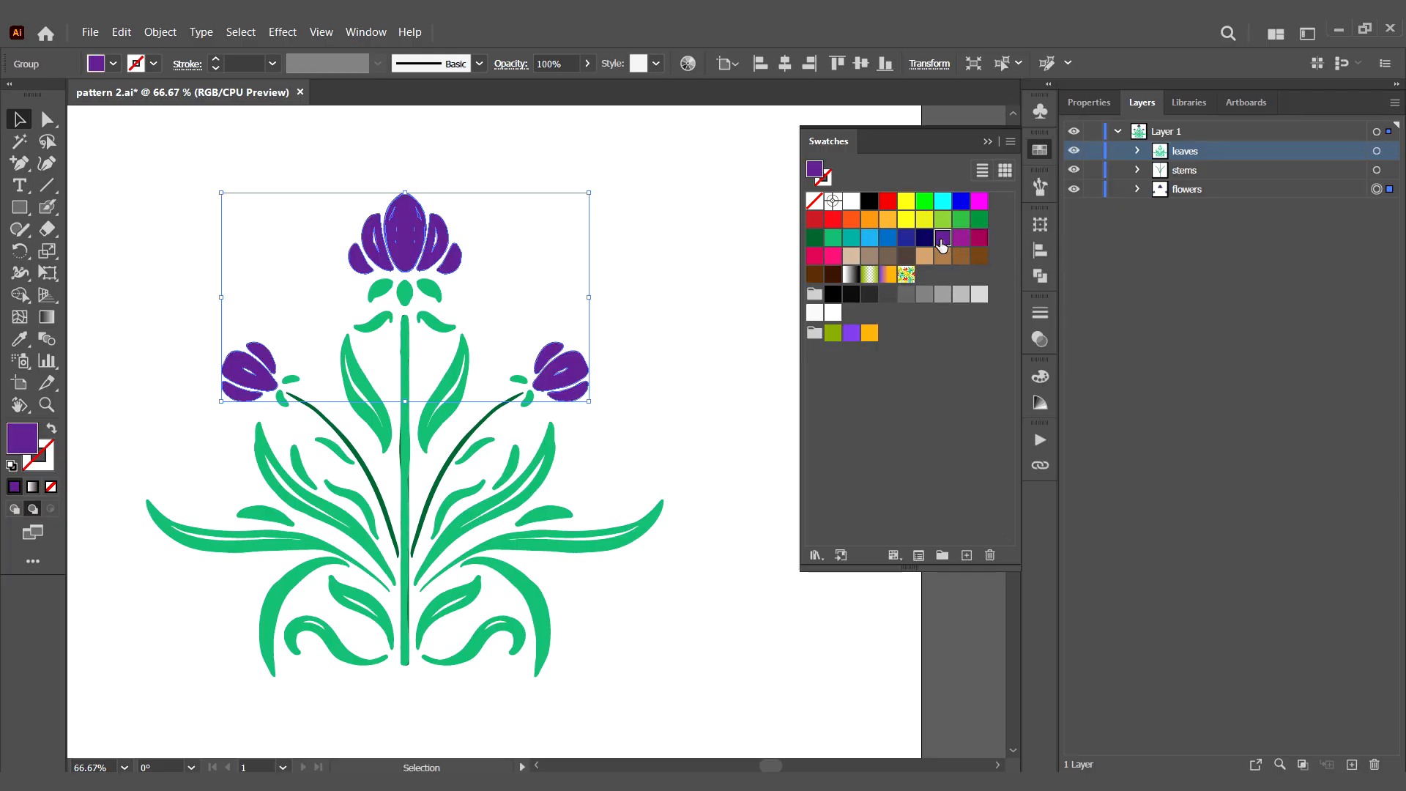
left_click(671, 309)
Step: Locate the light green central stem inside the leaves group and move it into the stems group
left_click(1375, 151)
left_click(1137, 151)
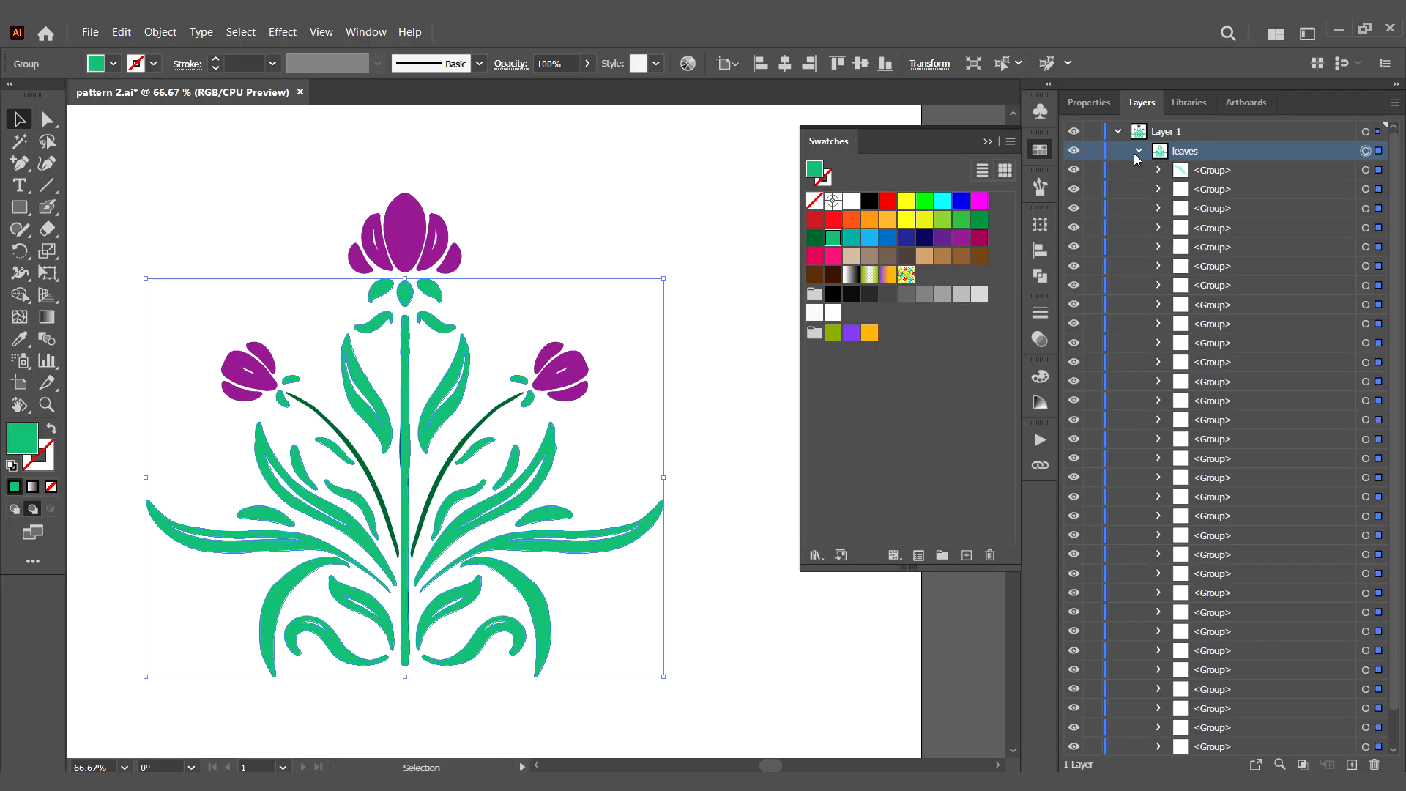
left_click(427, 351)
double_click(405, 380)
double_click(721, 380)
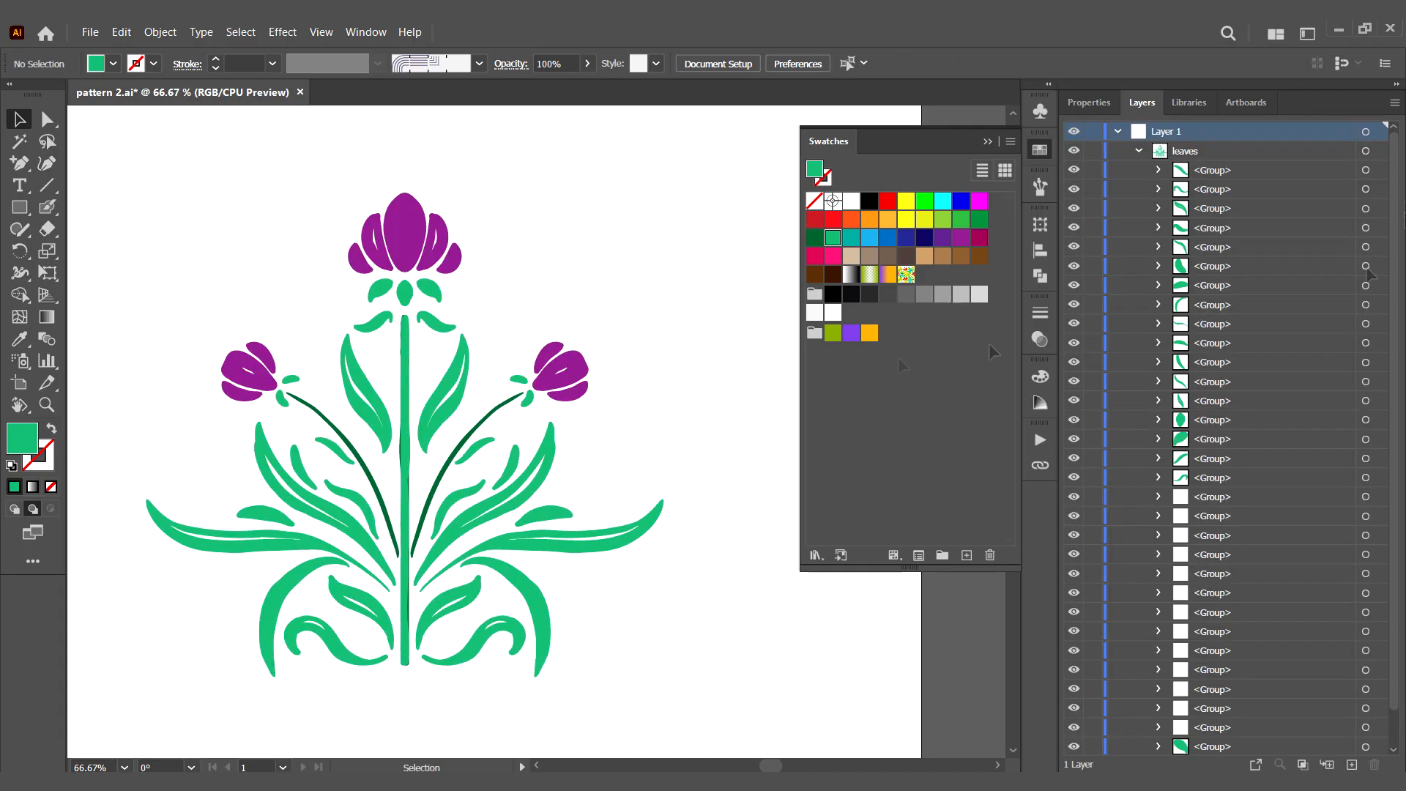
scroll(1298, 428, "down", 2)
scroll(1298, 427, "up", 2)
left_click(405, 366)
scroll(1230, 586, "down", 2)
left_click(1219, 674)
left_click_drag(1221, 678, 1180, 728)
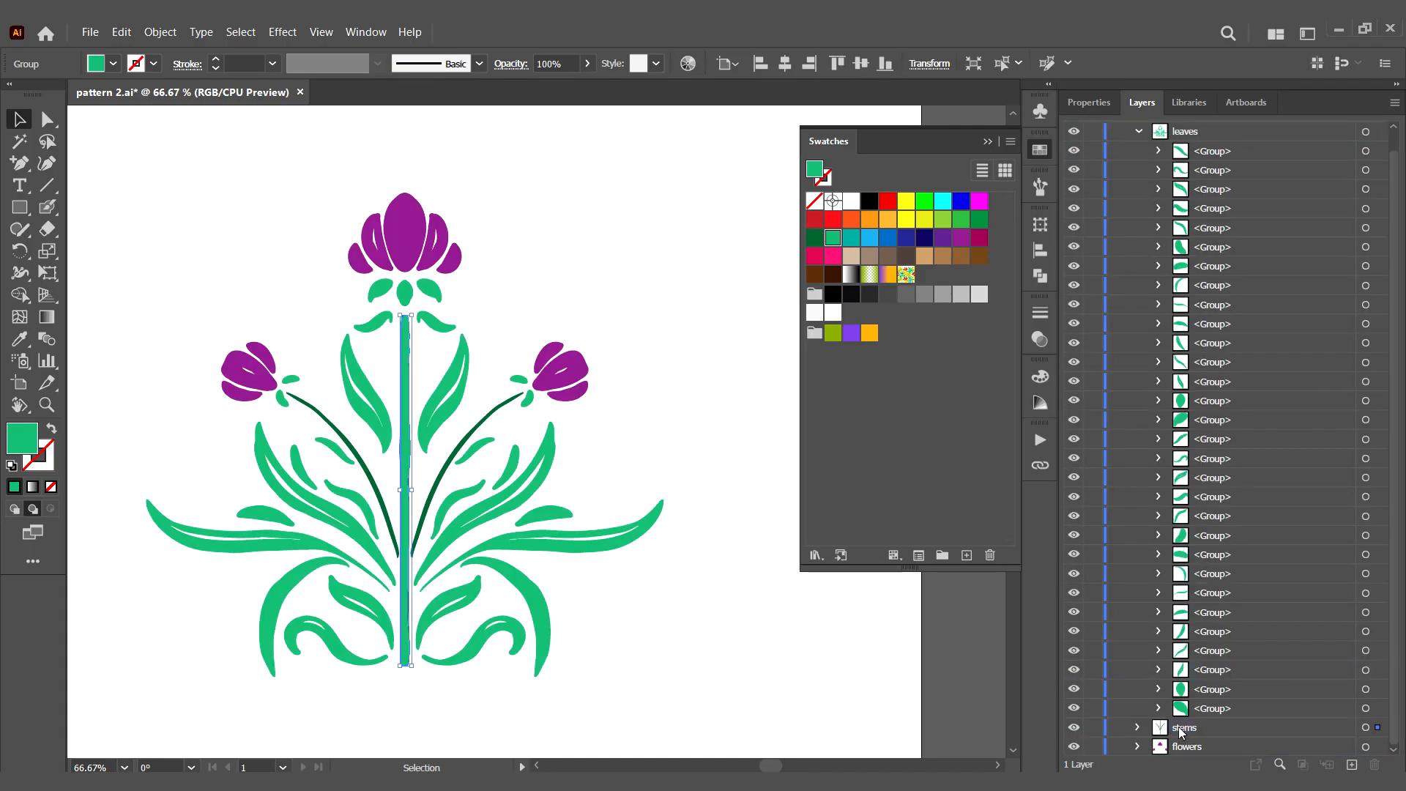
Step: Recolor the whole stems group, including the added central stem, dark green
left_click(1364, 728)
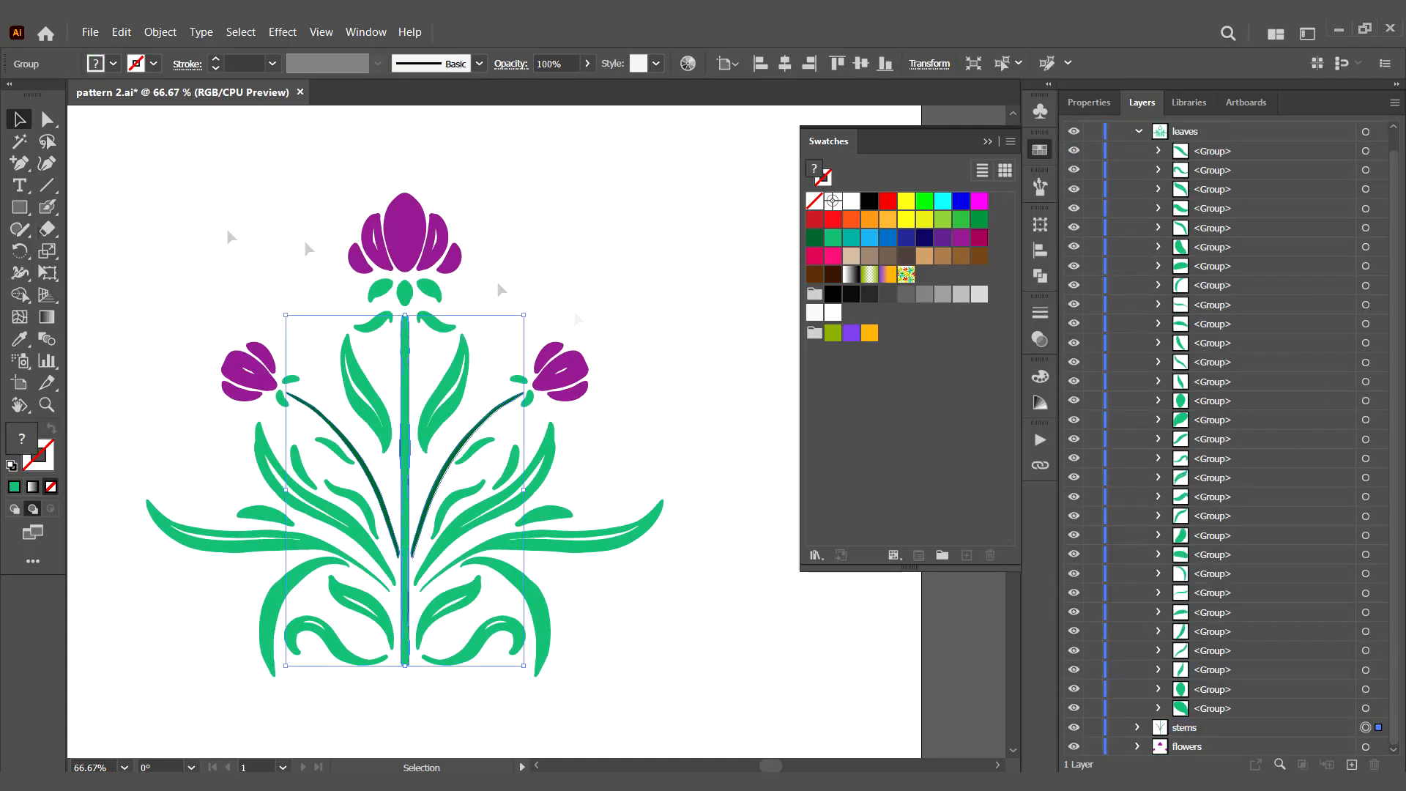
left_click(814, 238)
left_click(644, 304)
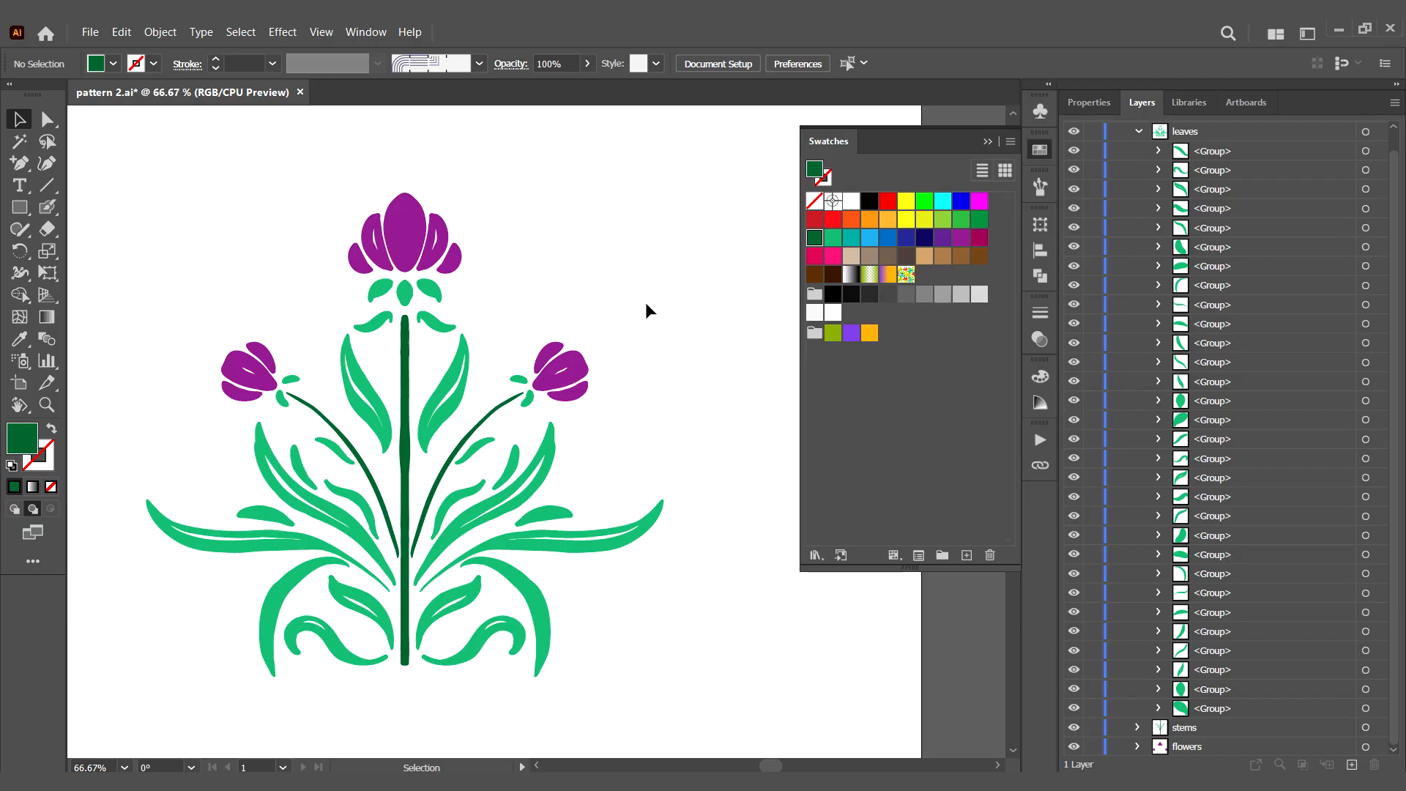
Step: Check that the central stem and both curved side stems belong to the stems group
left_click(403, 362)
left_click(1279, 764)
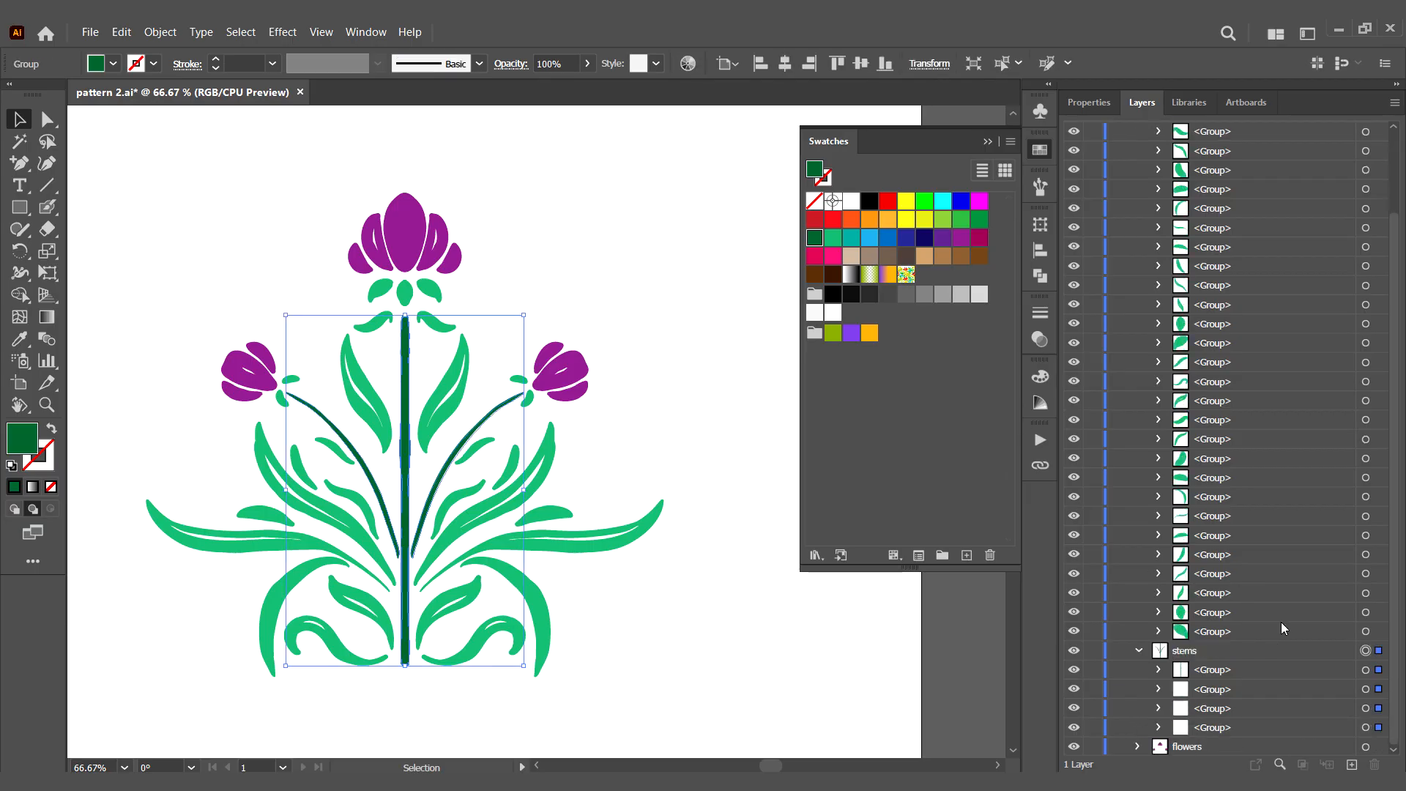
left_click(494, 429)
left_click(488, 413)
key("a")
left_click(492, 431)
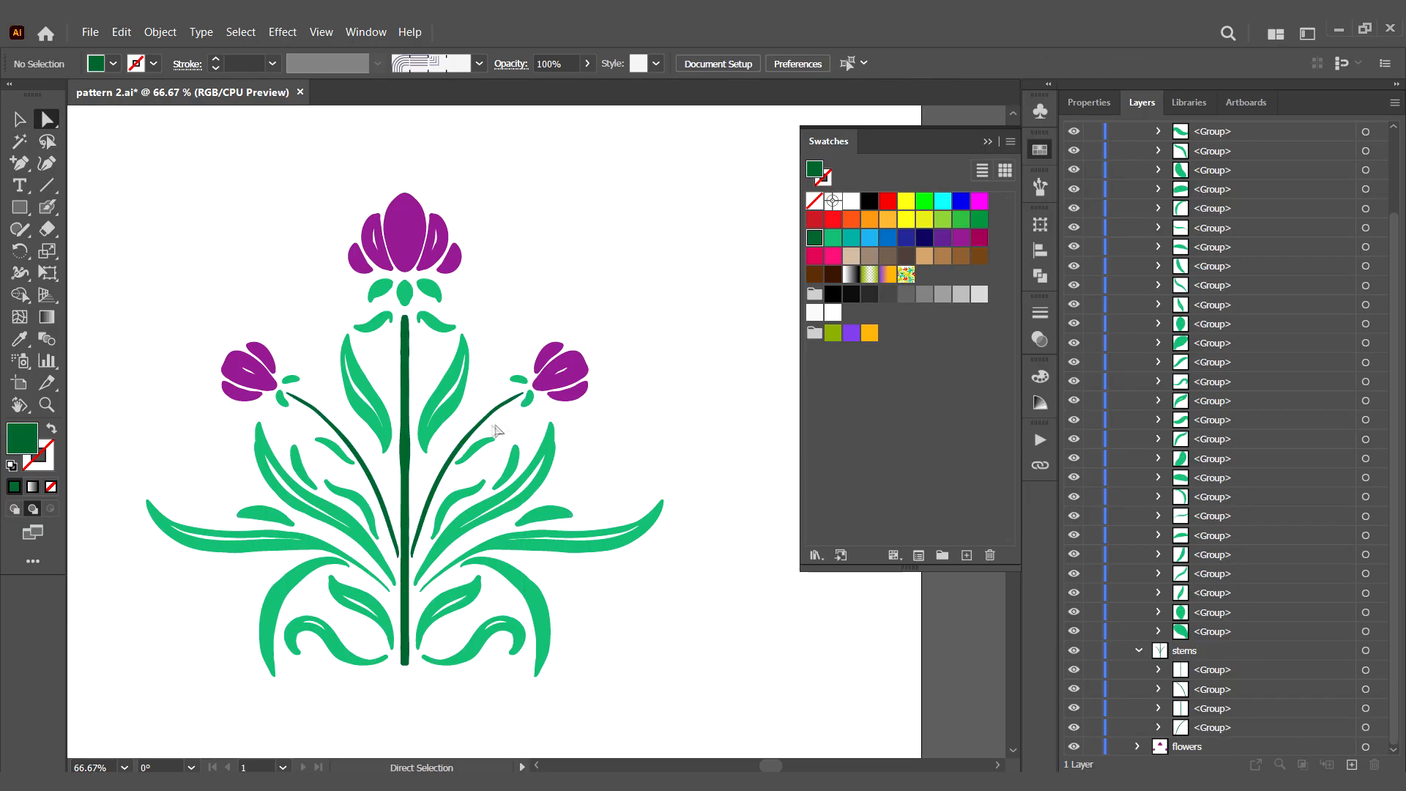
left_click(484, 420)
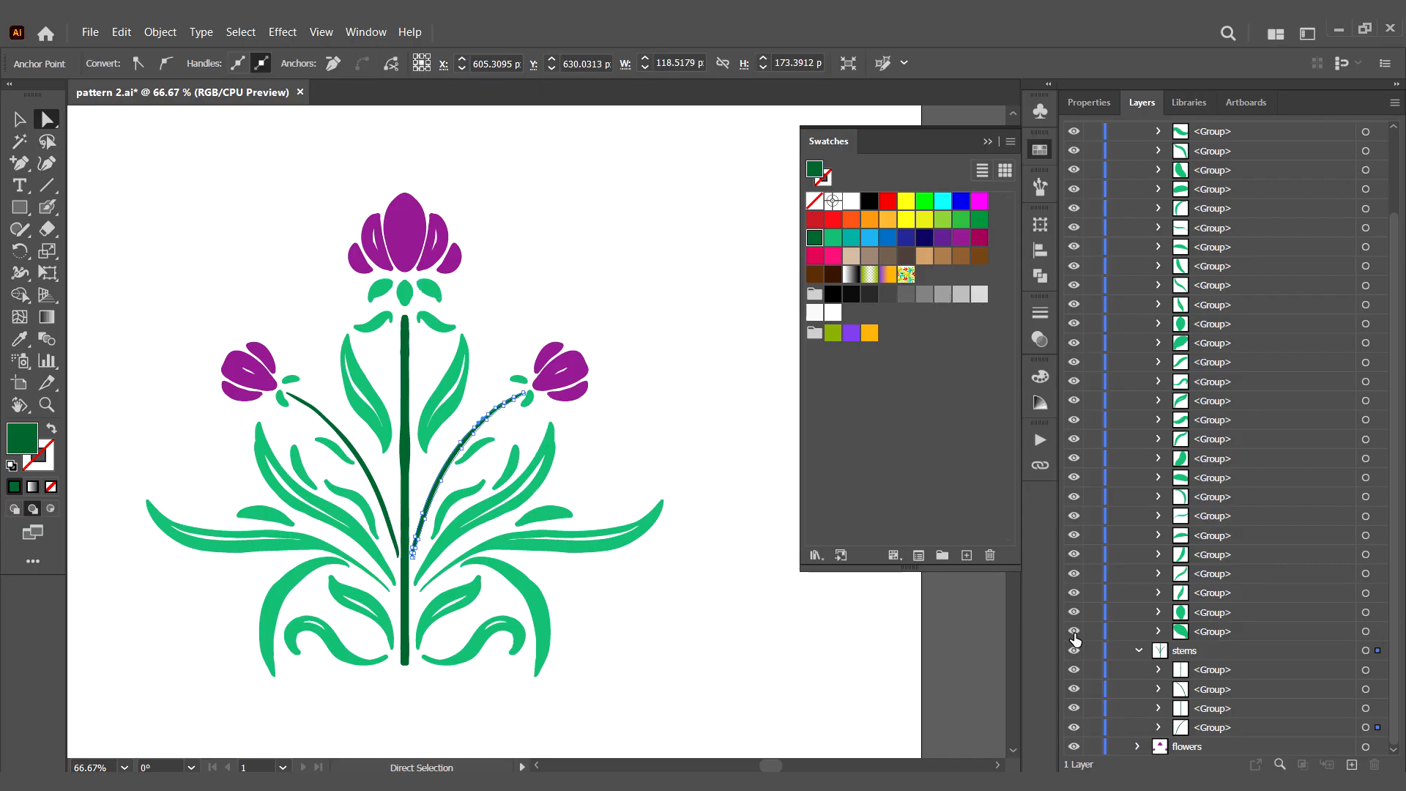
scroll(1320, 611, "up", 3)
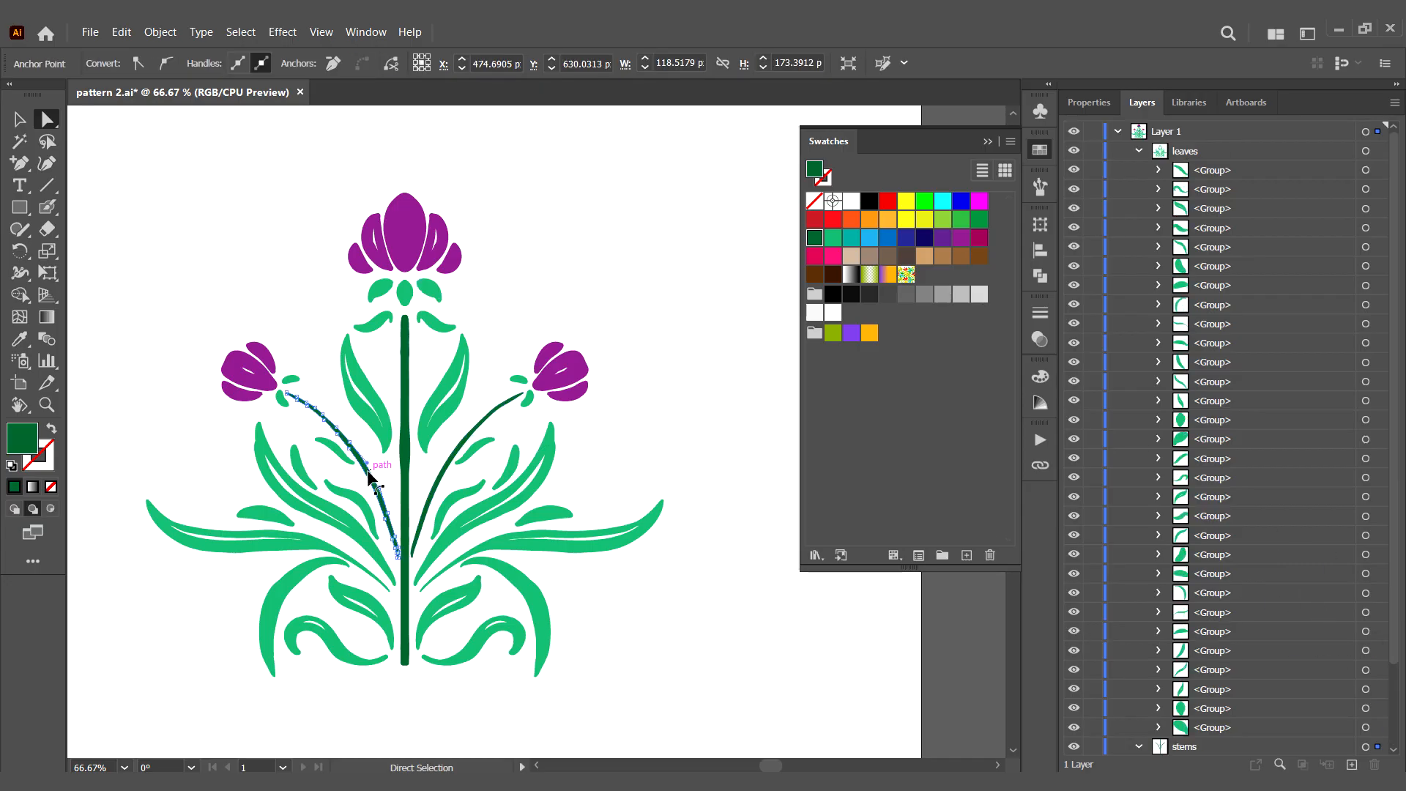
left_click(729, 340)
Step: Collapse the leaves and stems groups and fill the flowers group with bright red
scroll(583, 419, "down", 2)
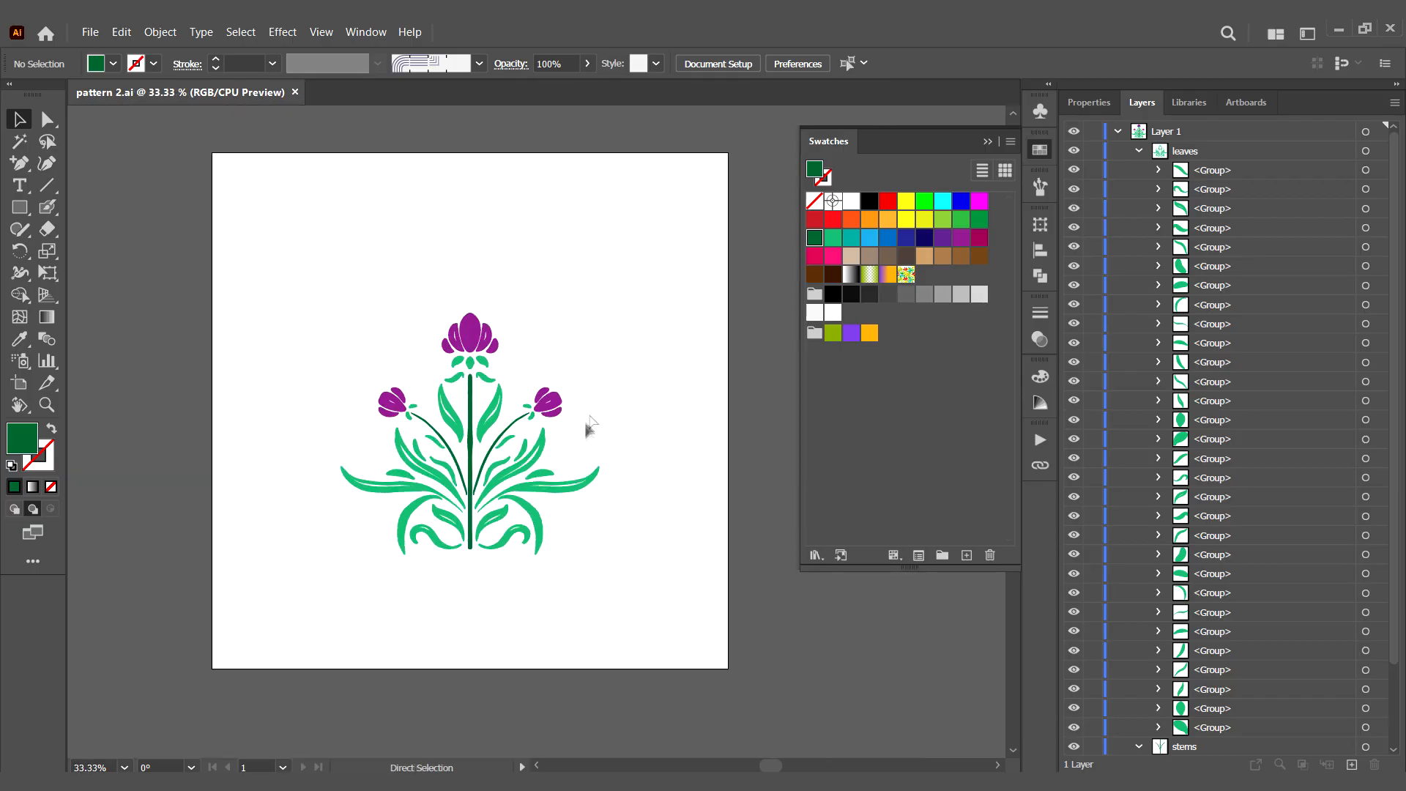
left_click(1138, 150)
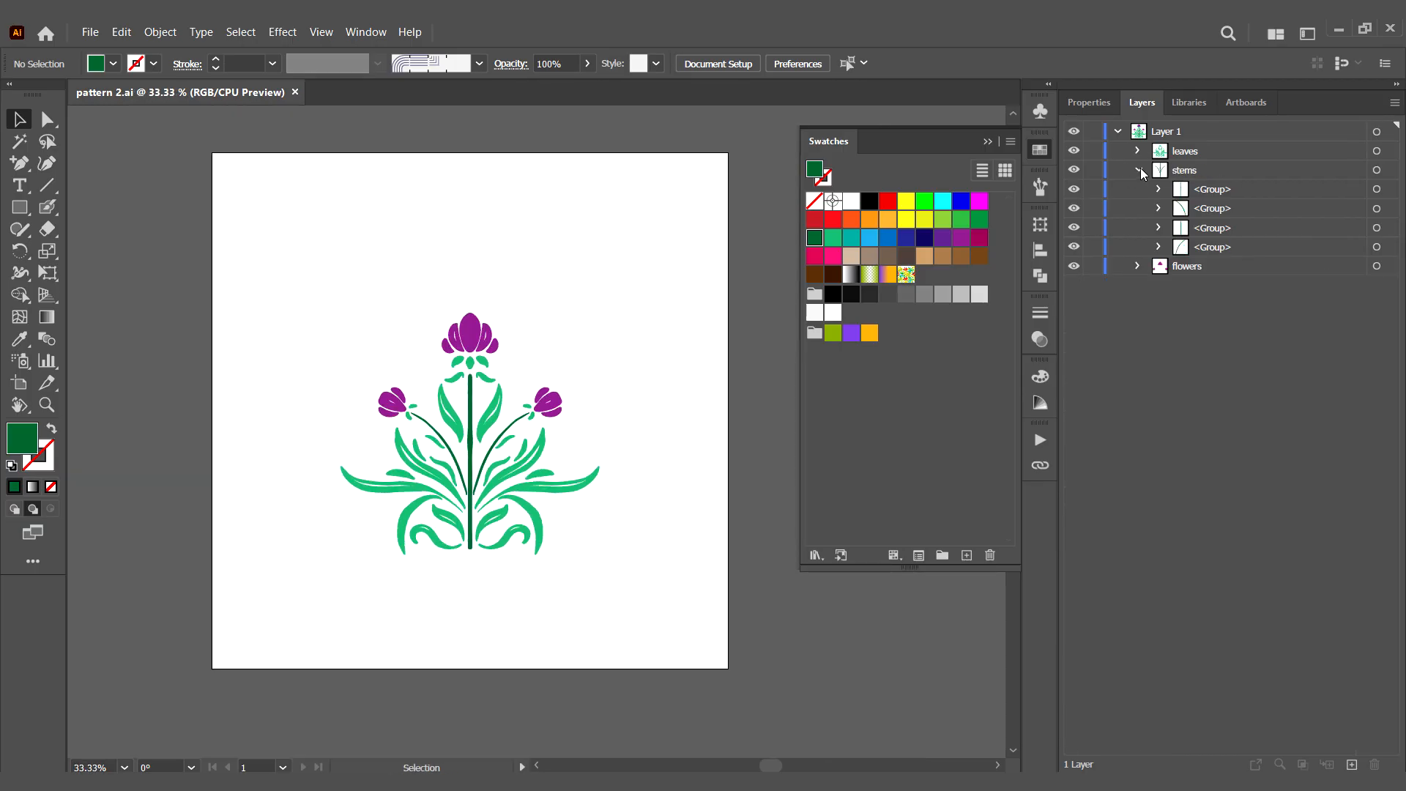
left_click(1140, 170)
left_click(1376, 189)
left_click(869, 219)
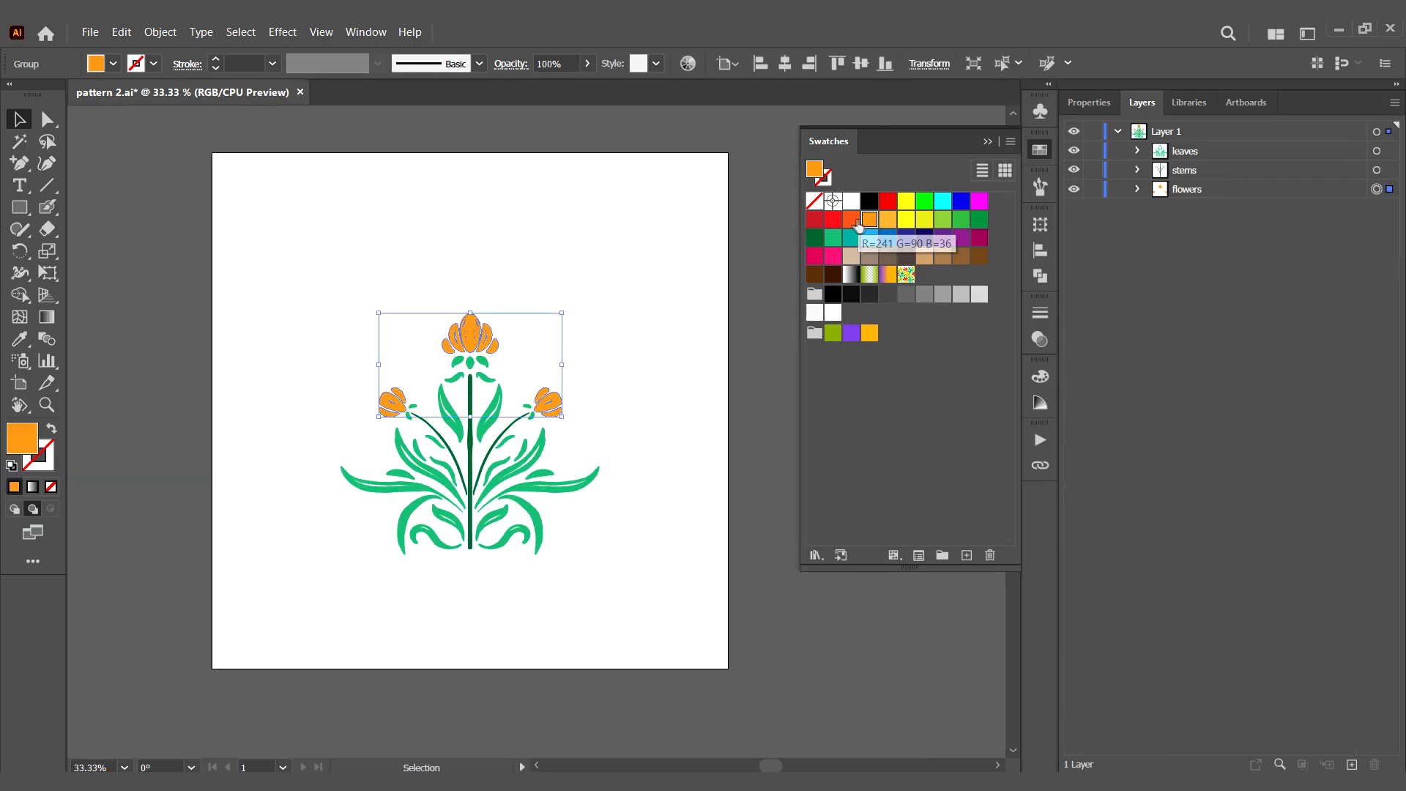
left_click(833, 219)
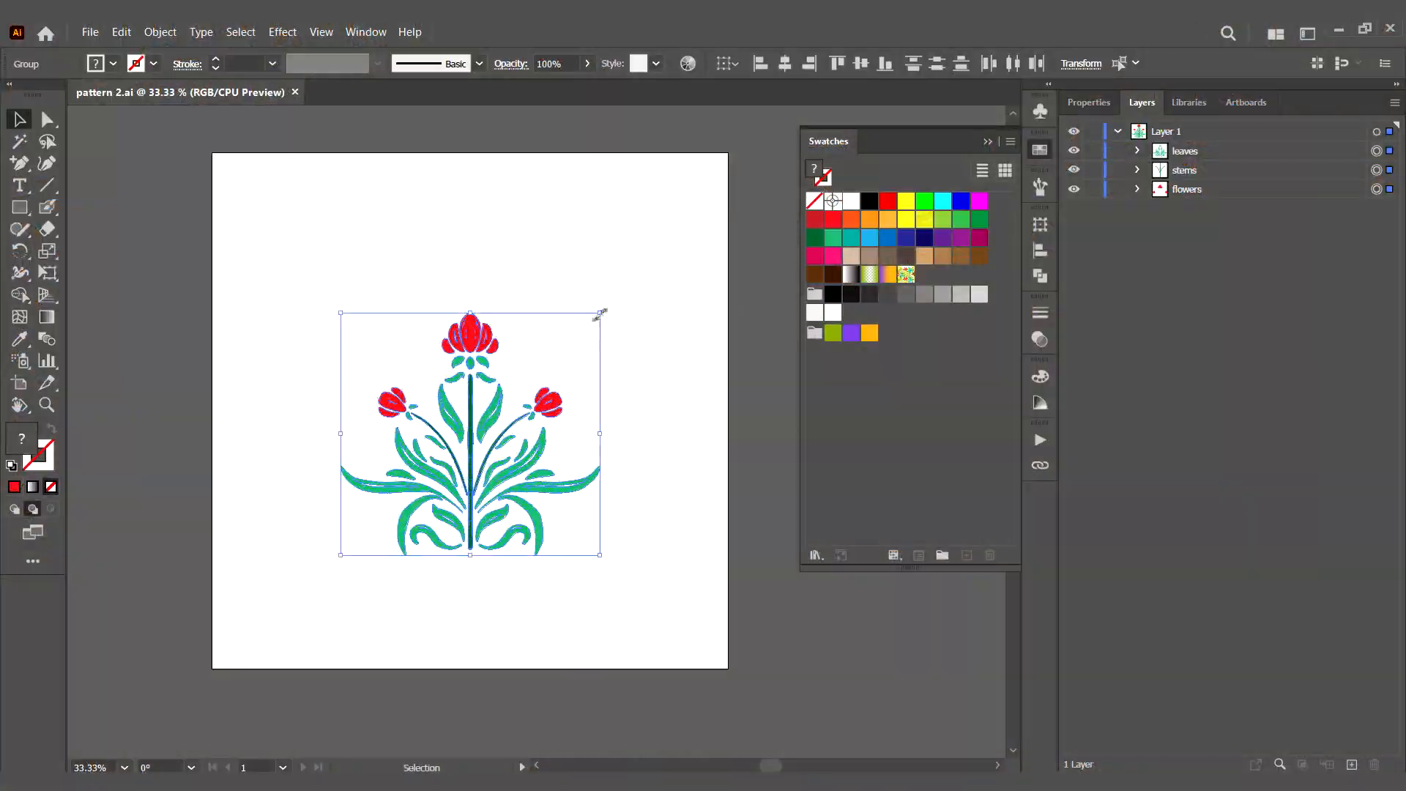
Step: Group the leaves, stems and flowers into a single motif group and deselect it
key("a")
key("ctrl+g")
left_click(639, 306)
Step: Create a 1080 px square, send it behind the motif and center it horizontally and vertically on the artboard
left_click_drag(324, 294, 622, 591)
key("ctrl+z")
left_click(631, 408)
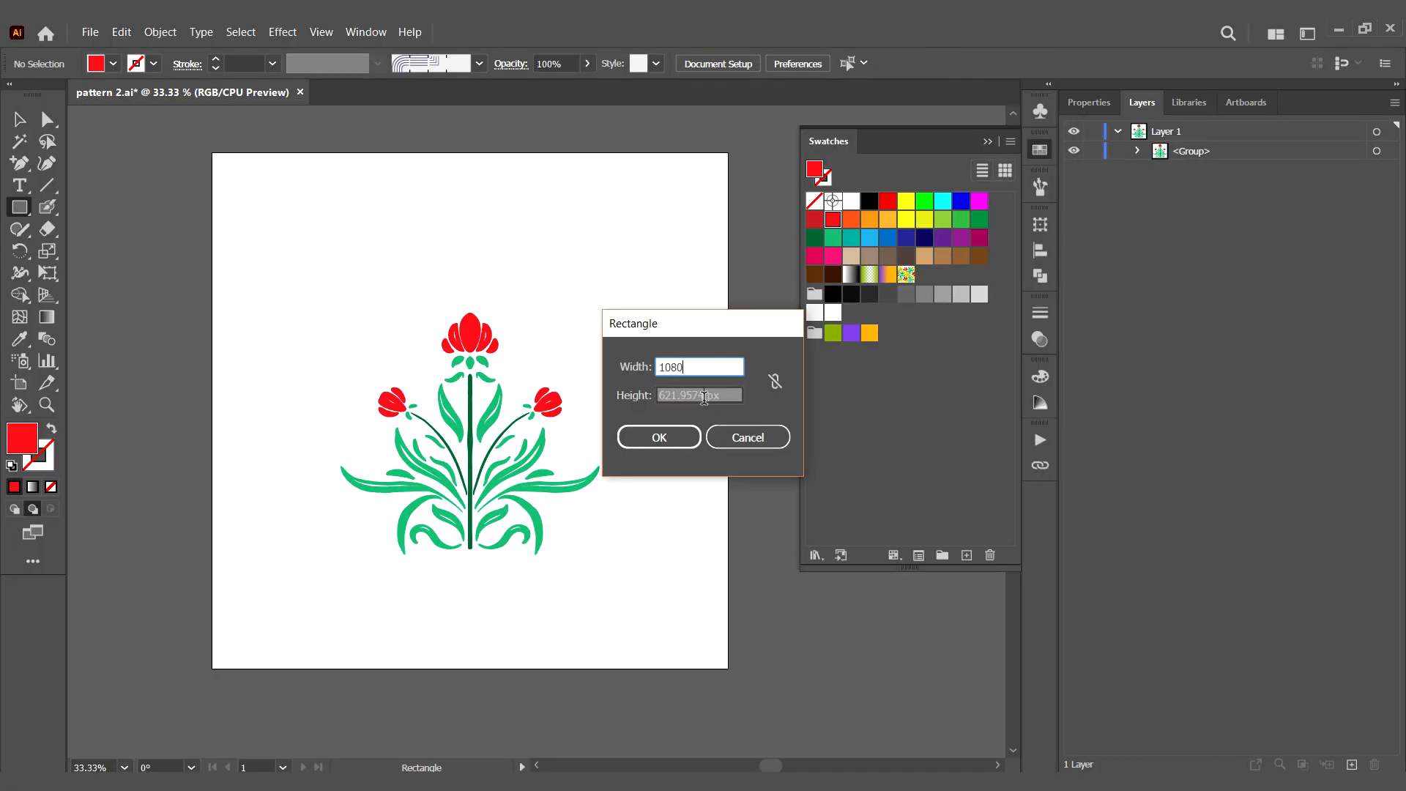
key("Return")
key("ctrl+shift+bracketleft")
left_click(785, 64)
left_click(860, 64)
Step: Fill the background square with a very dark navy, darker than the dark blue swatch
left_click(834, 239)
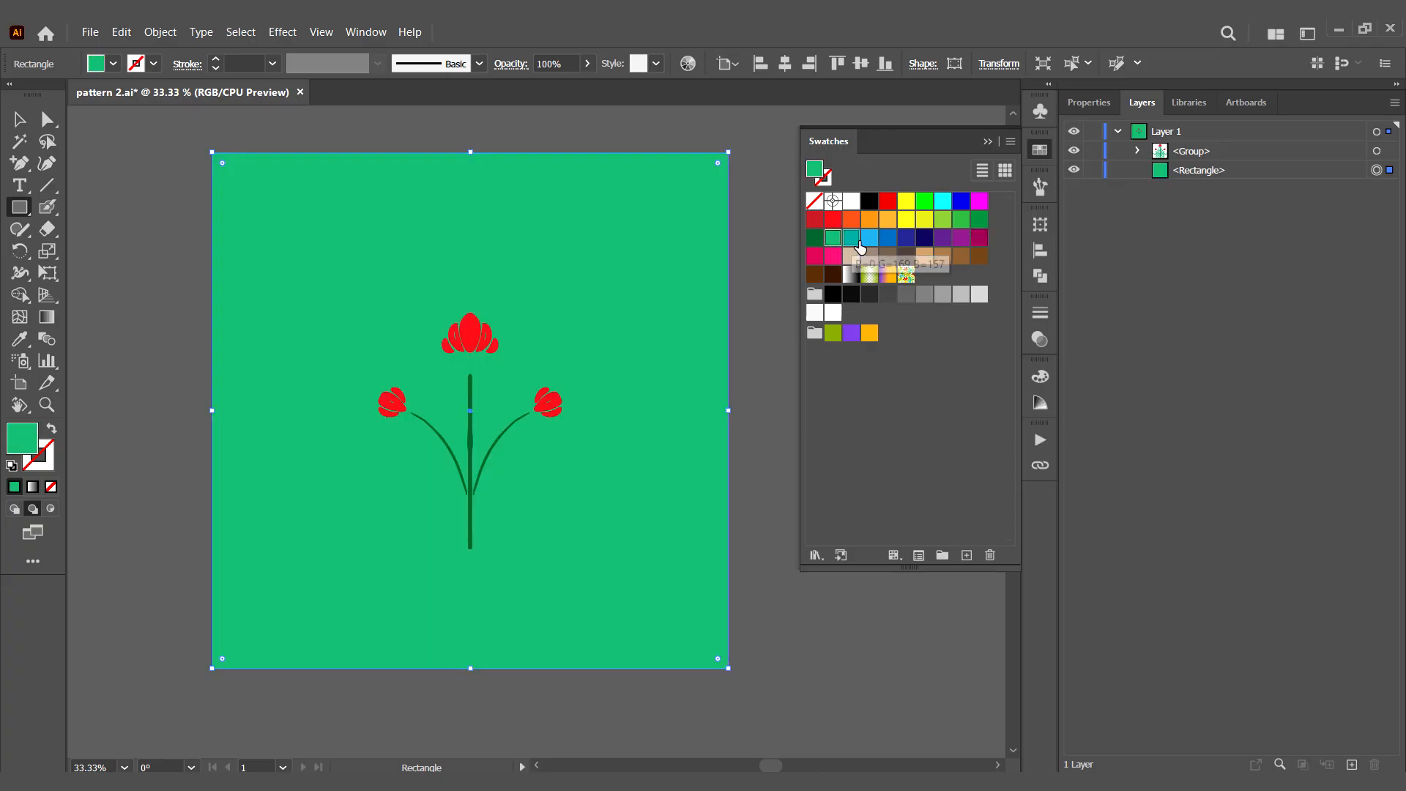
left_click(870, 239)
left_click(907, 240)
double_click(23, 437)
left_click(1010, 667)
left_click(1212, 464)
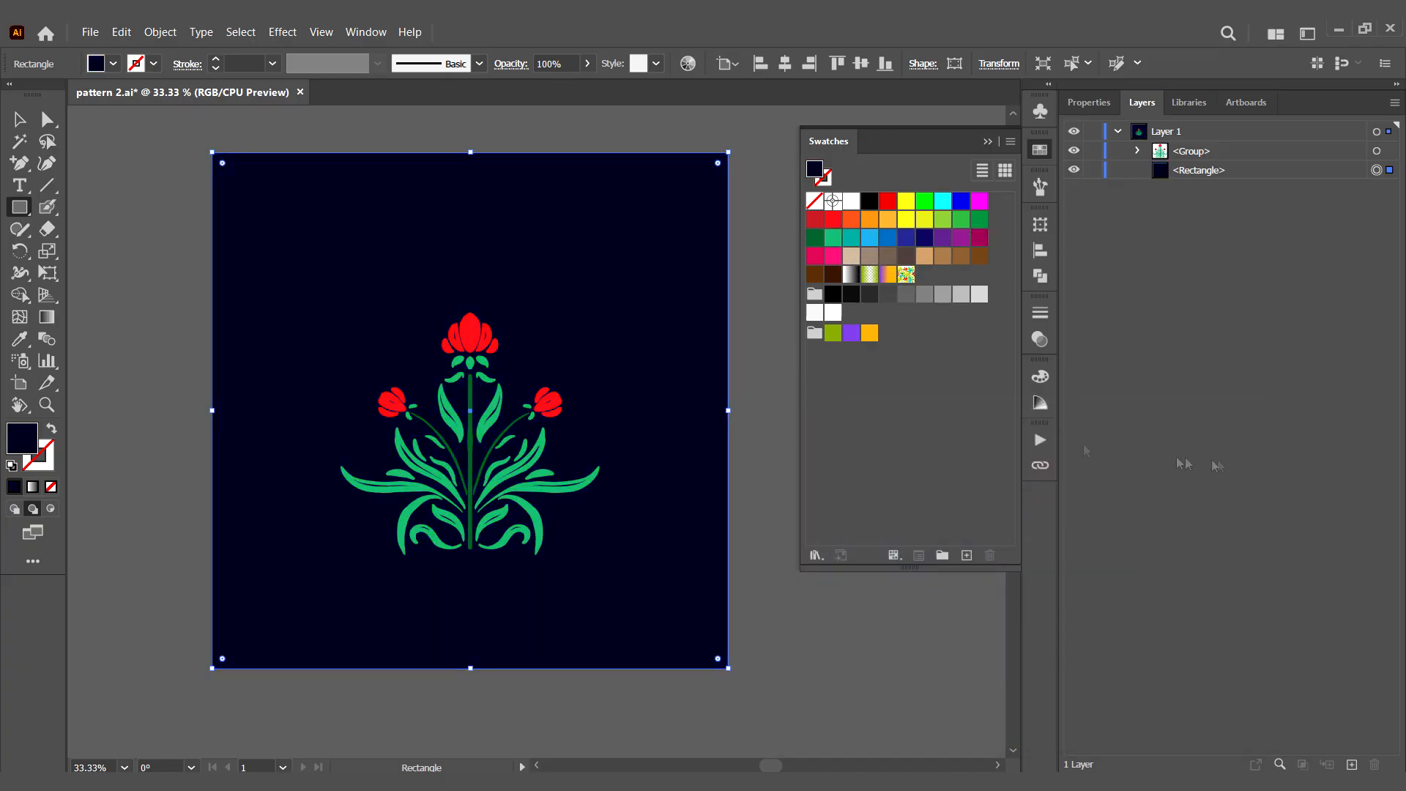
Step: Enlarge the motif group from its center until it nearly fills the navy square's width, and save the document
key("v")
left_click(533, 477)
left_click_drag(601, 311, 718, 178)
left_click(771, 279)
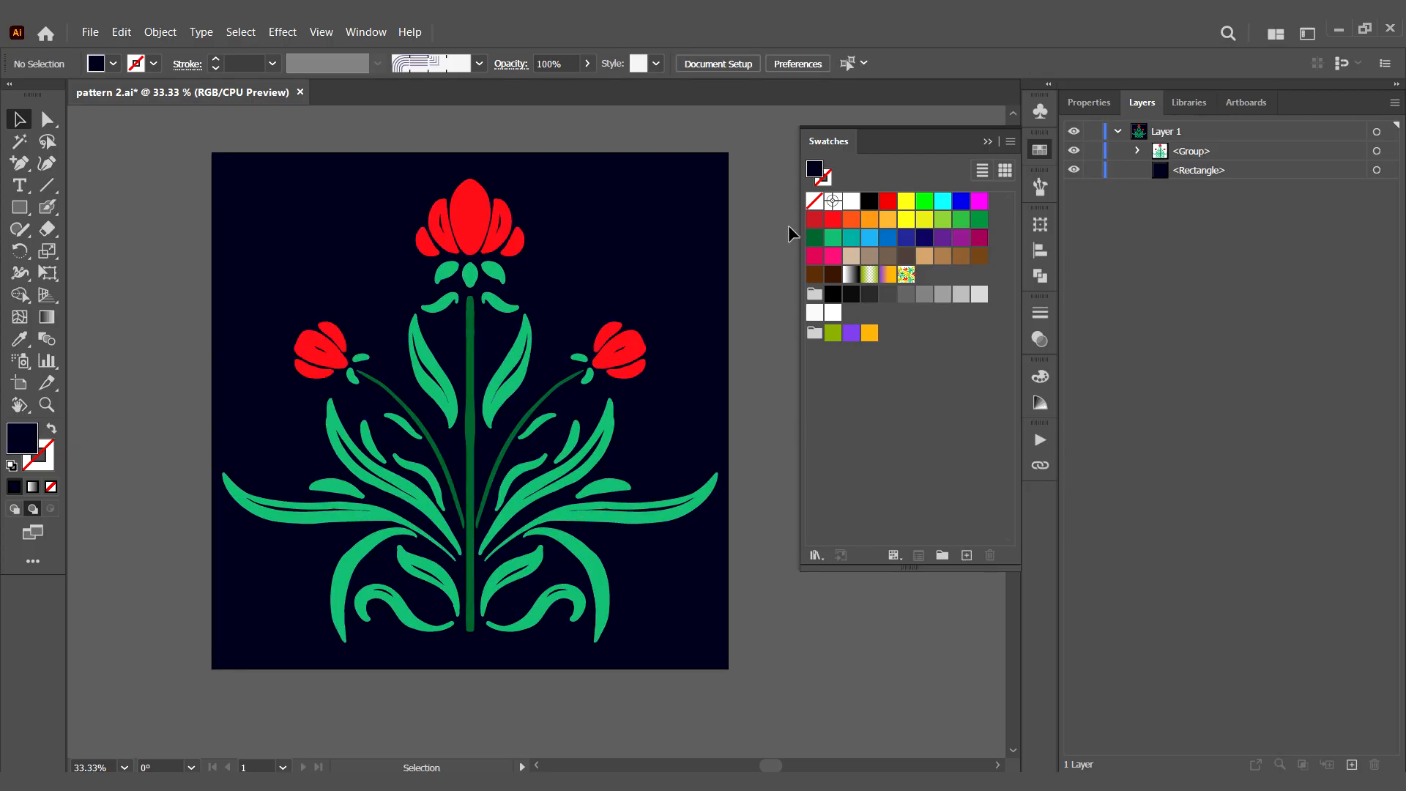
key("ctrl+s")
Step: Add a second artboard beside the first, create Layer 2 for it and lock Layer 1
left_click(1351, 765)
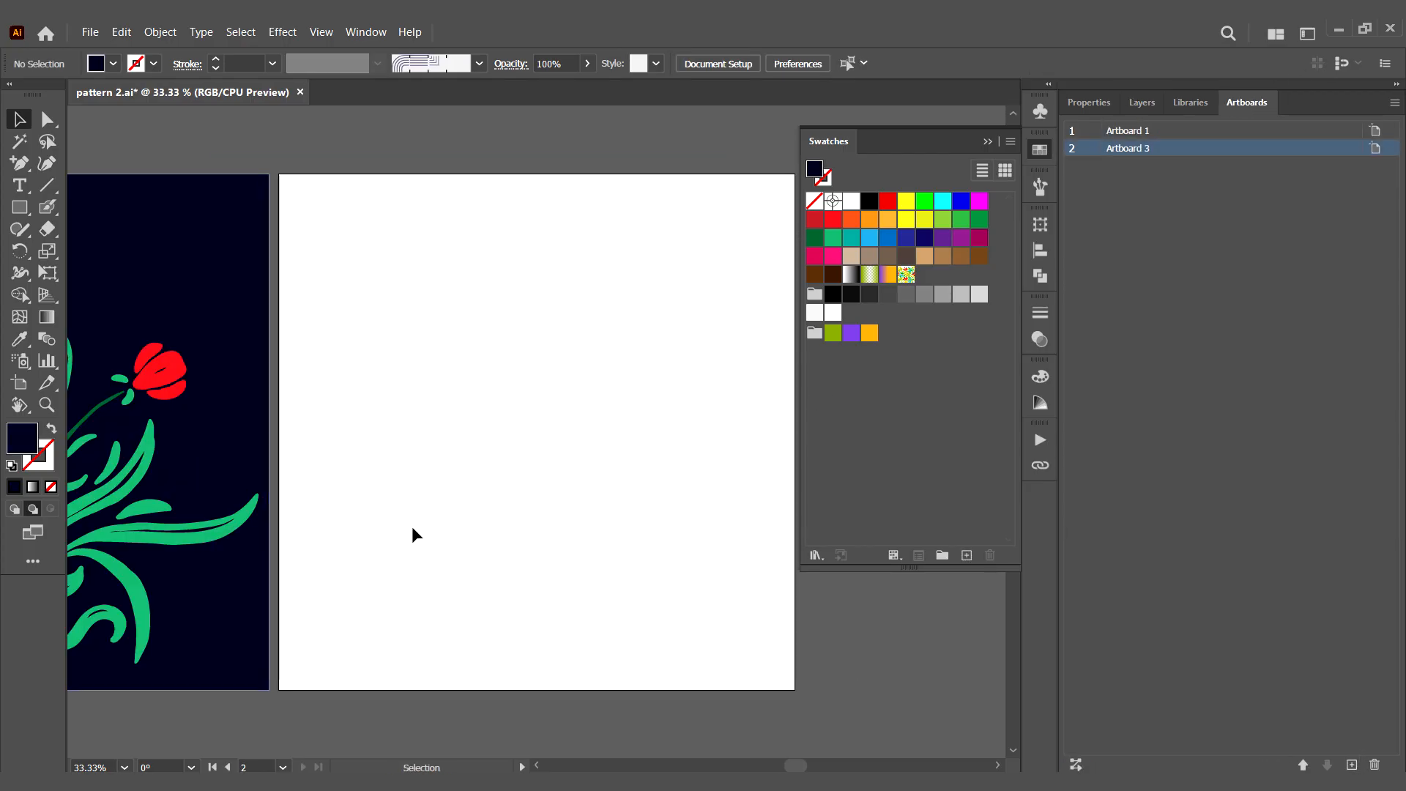
left_click(1141, 102)
left_click(1351, 764)
left_click_drag(1165, 132, 1203, 123)
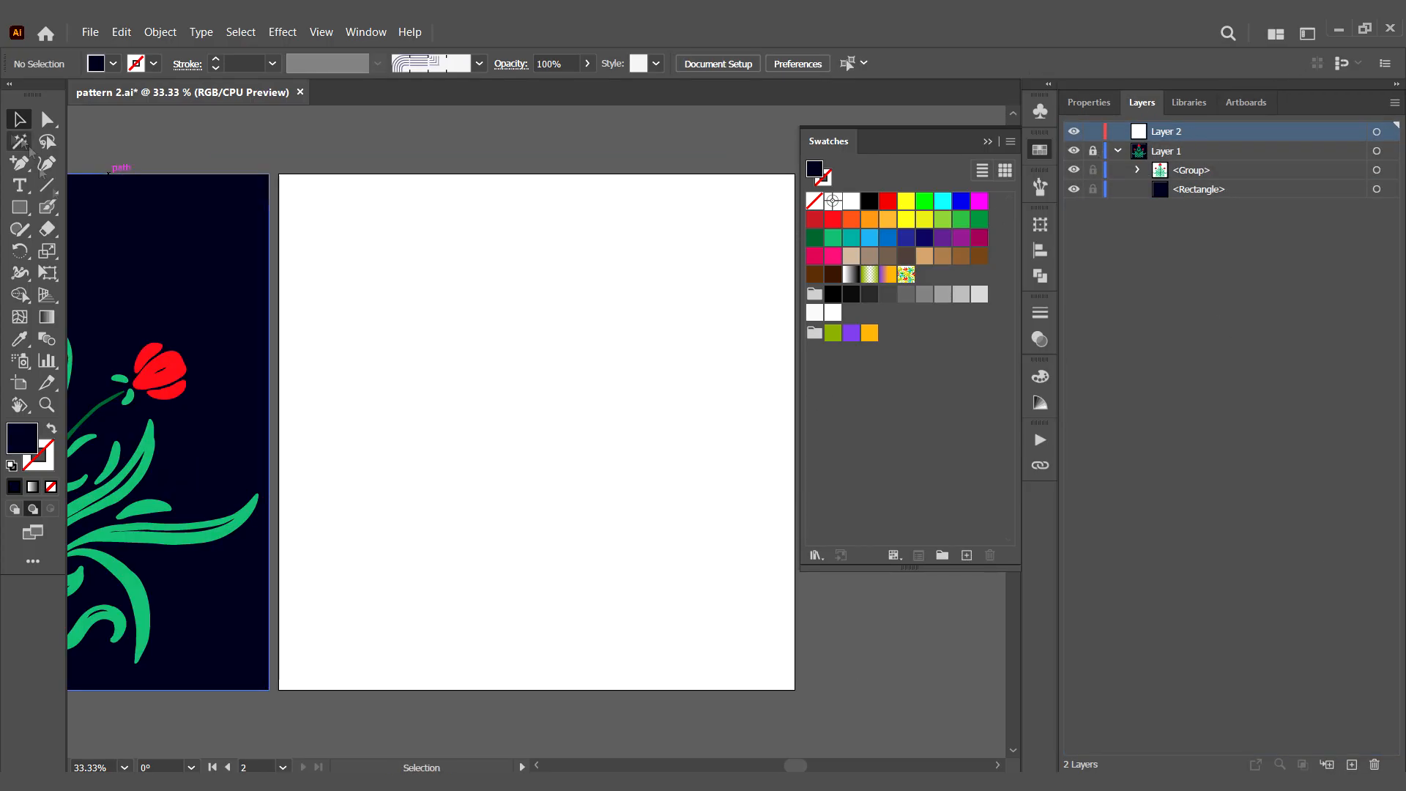
Step: Draw full-length vertical and horizontal lines across the empty artboard and align the horizontal one to its vertical center
key("backslash")
left_click_drag(536, 432, 536, 689)
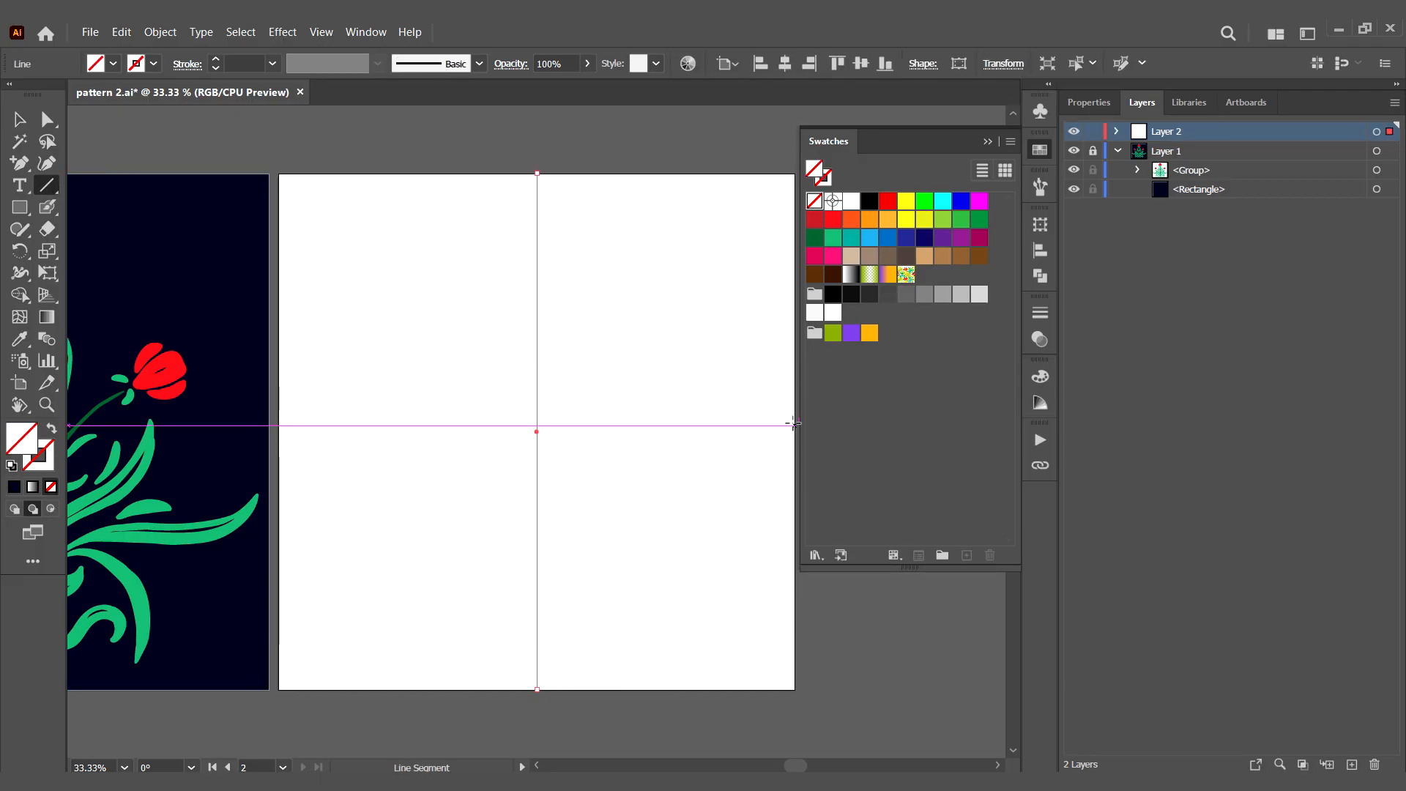
left_click_drag(795, 425, 279, 425)
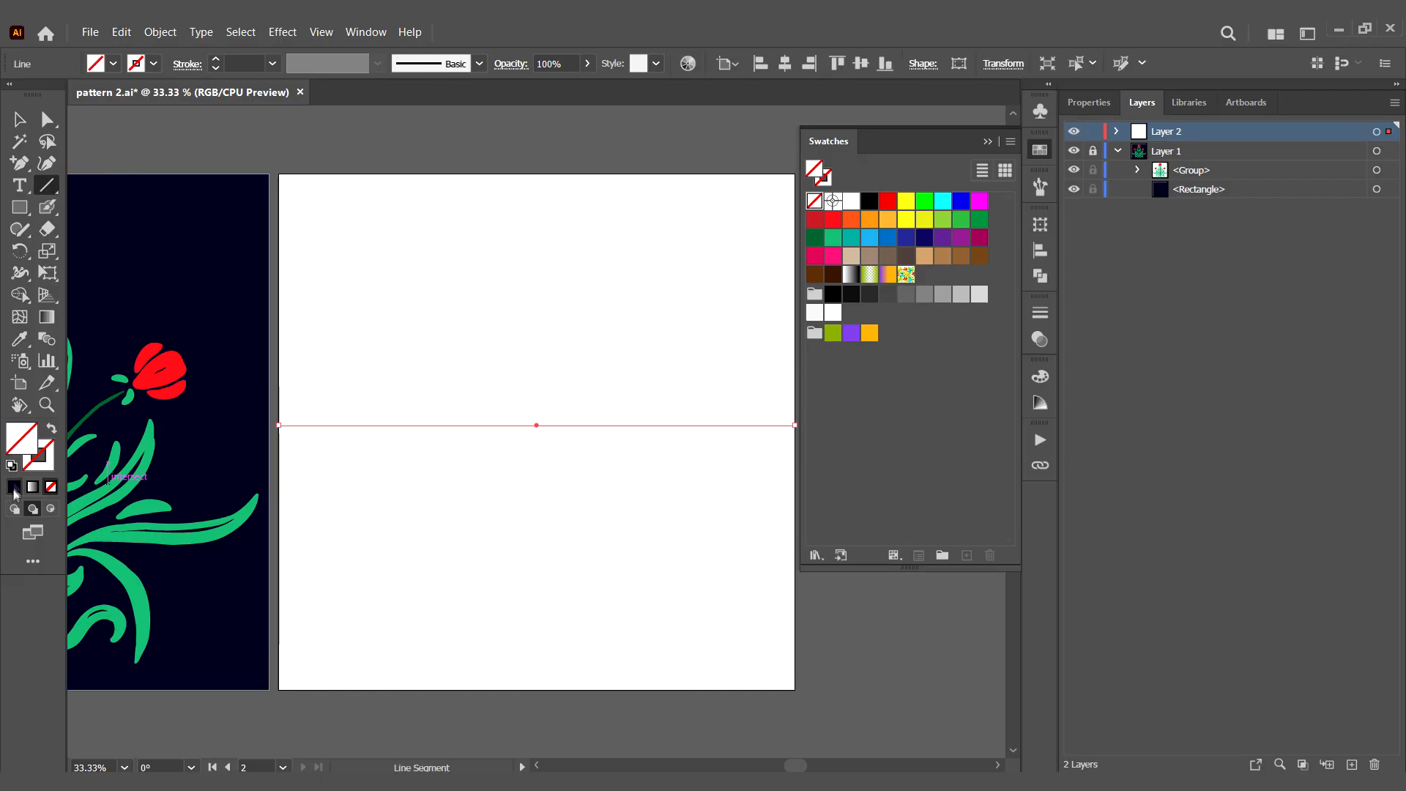
left_click(860, 64)
Step: Apply the default 1 pt black stroke to the vertical center line and lock both lines in Layer 2
key("v")
left_click(537, 282)
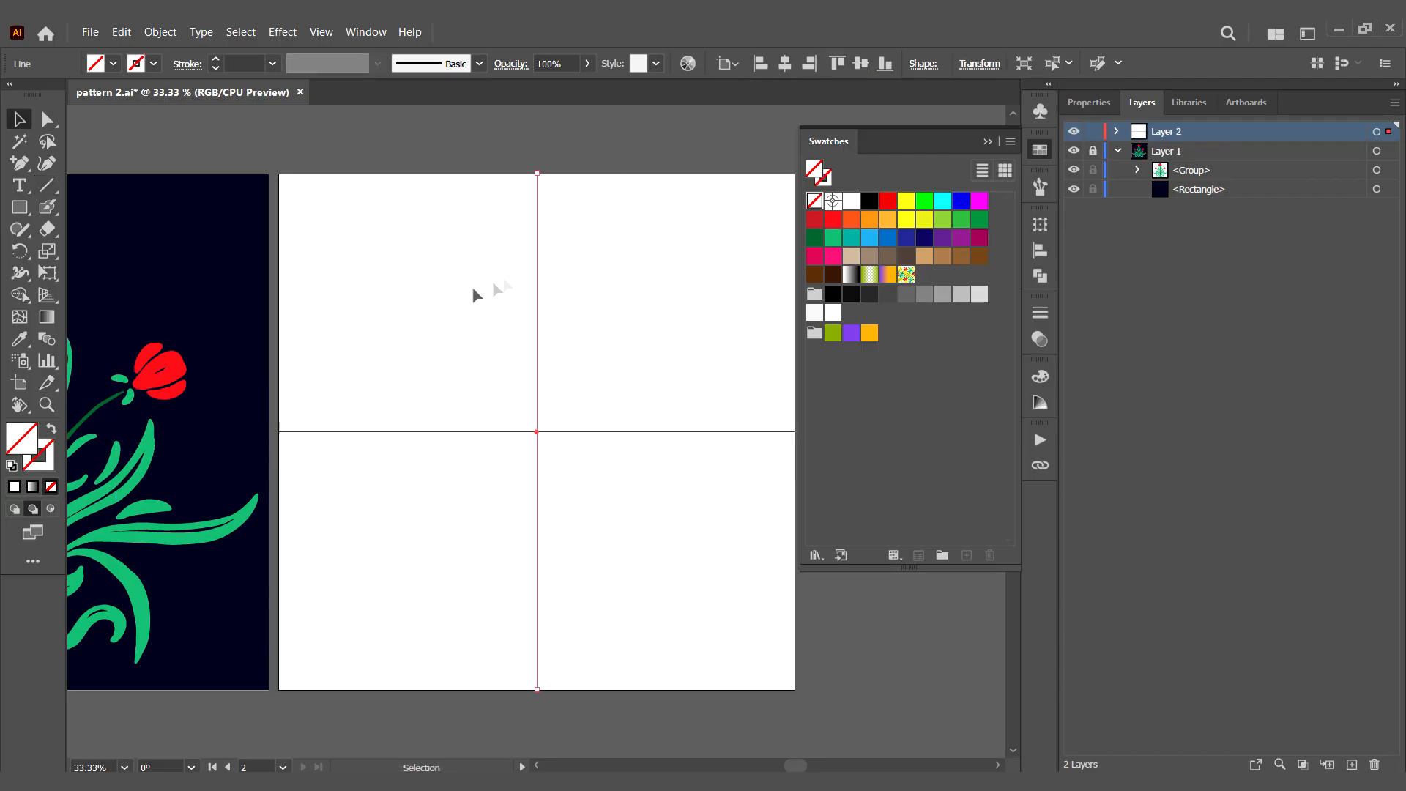
left_click(12, 466)
left_click(628, 167)
left_click(1116, 131)
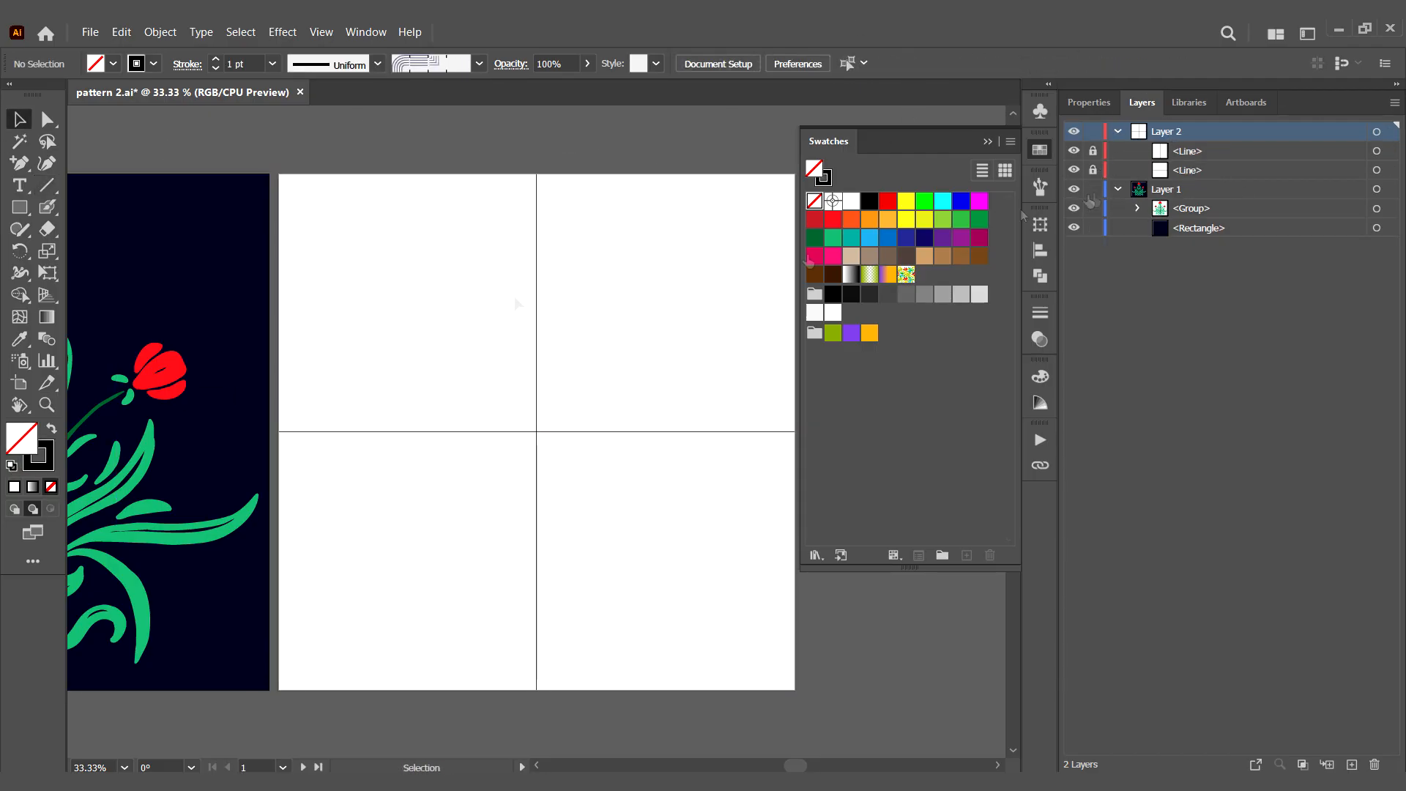
Step: Copy the motif and navy square from Layer 1 to the new artboard in Layer 2, behind the lines, and lock Layer 1
left_click(220, 315)
left_click(110, 534, "shift")
key("ctrl+c")
left_click(1093, 189)
left_click(1165, 131)
key("ctrl+b")
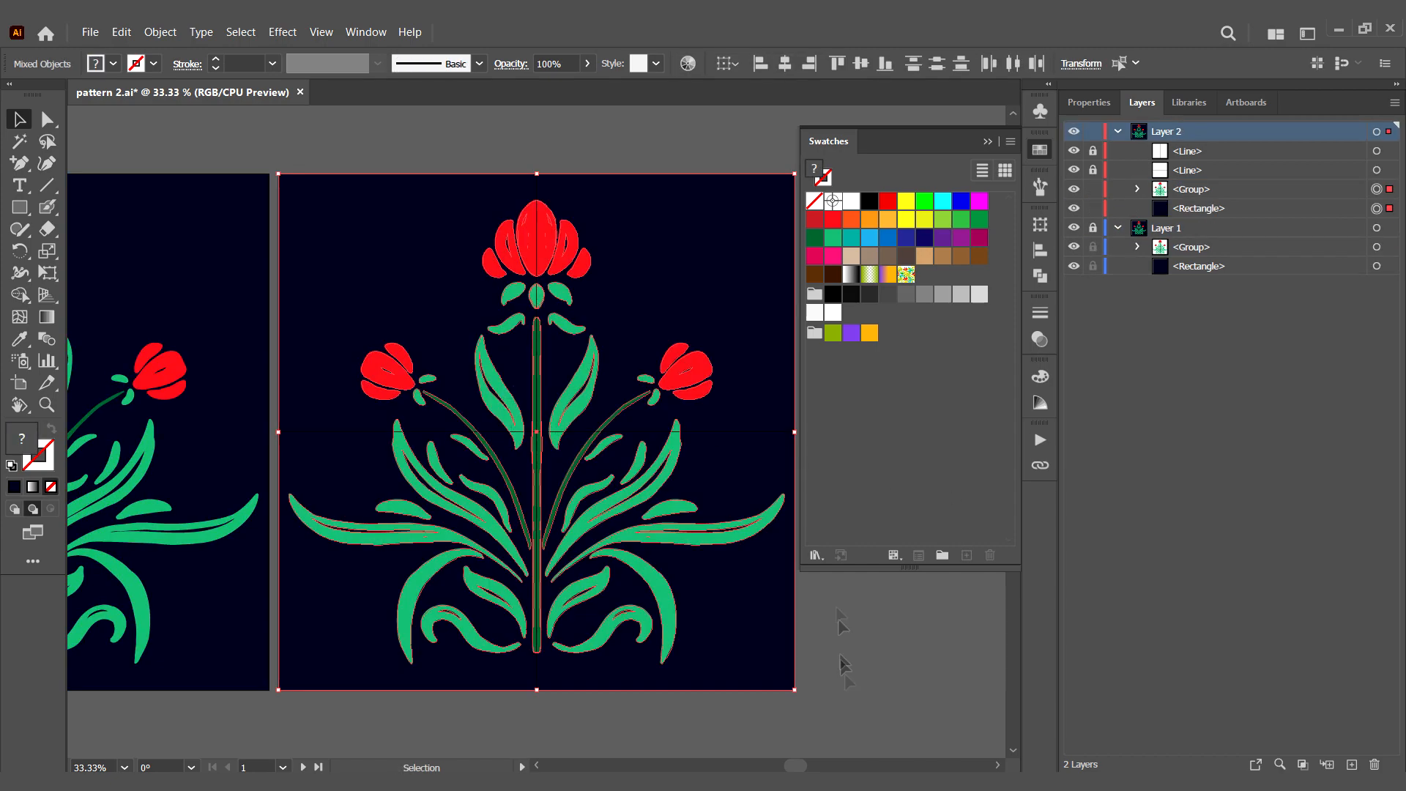
left_click(861, 639)
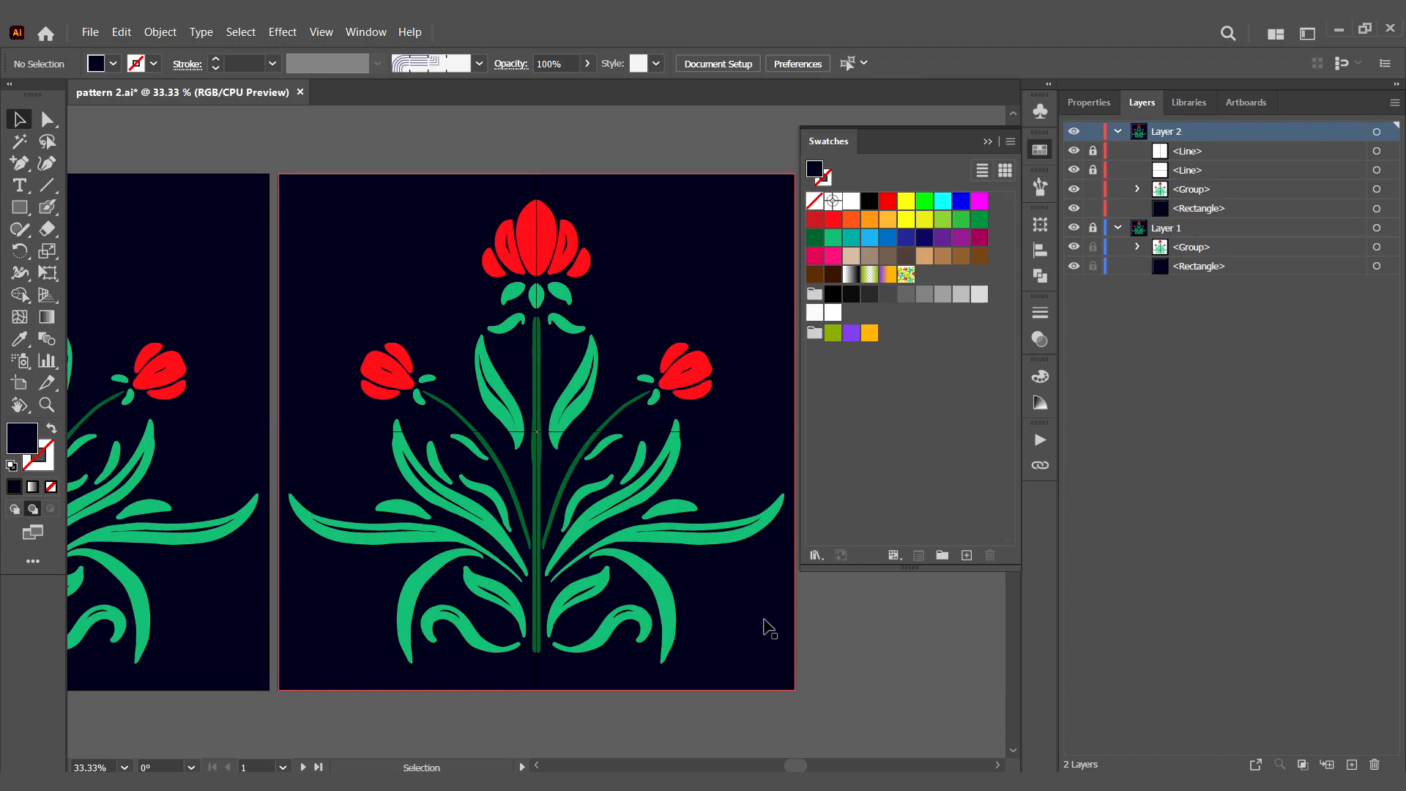
Step: Move Artboard 3 with its artwork farther away from Artboard 1
key("ctrl+minus")
key("ctrl+minus")
key("ctrl+minus")
left_click_drag(314, 295, 175, 265)
key("ctrl+alt+2")
key("shift+o")
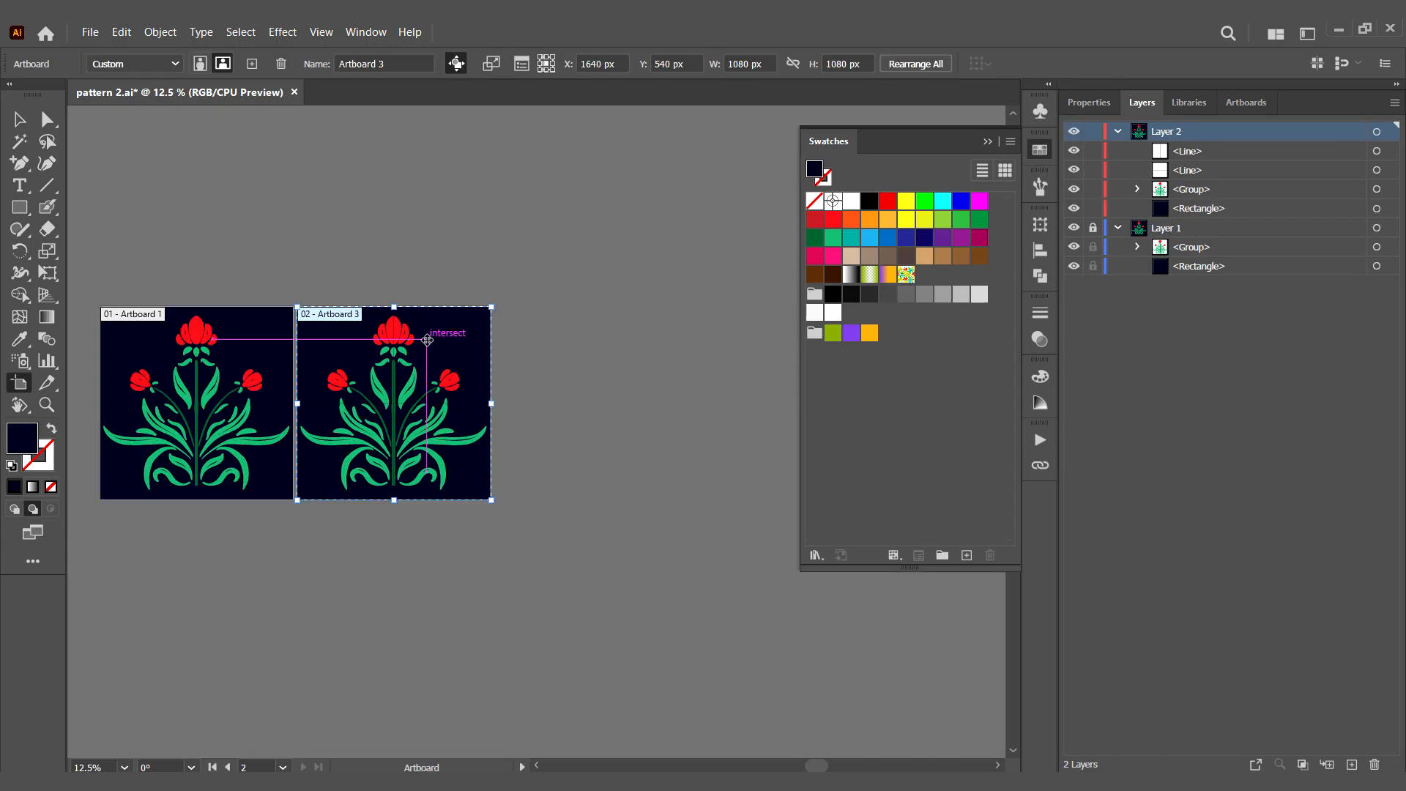
left_click_drag(433, 343, 665, 344)
left_click_drag(794, 468, 530, 473)
left_click(20, 119)
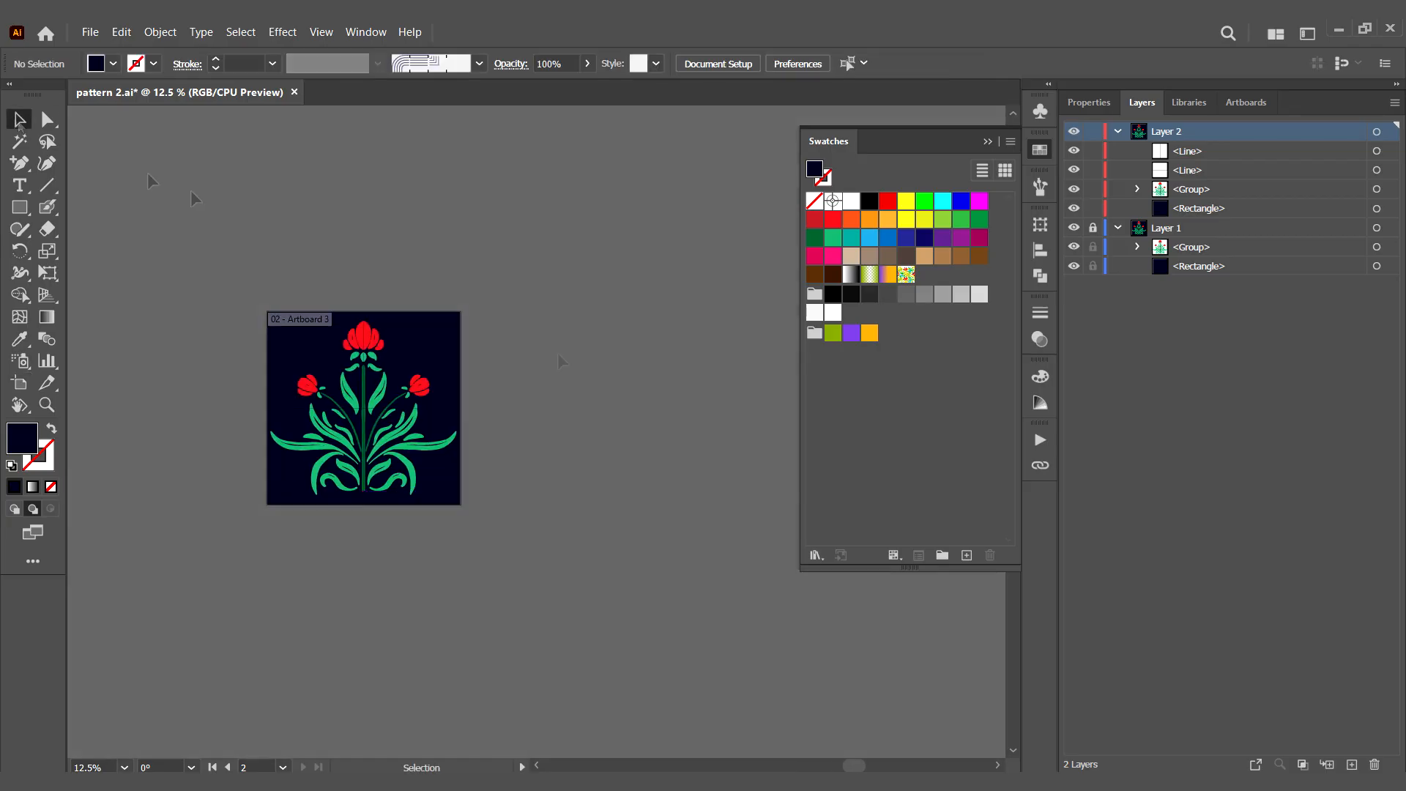
Step: Group the motif with its navy background on Artboard 3 as one pattern tile
left_click(442, 360)
left_click_drag(442, 360, 319, 226)
key("ctrl+z")
key("ctrl+a")
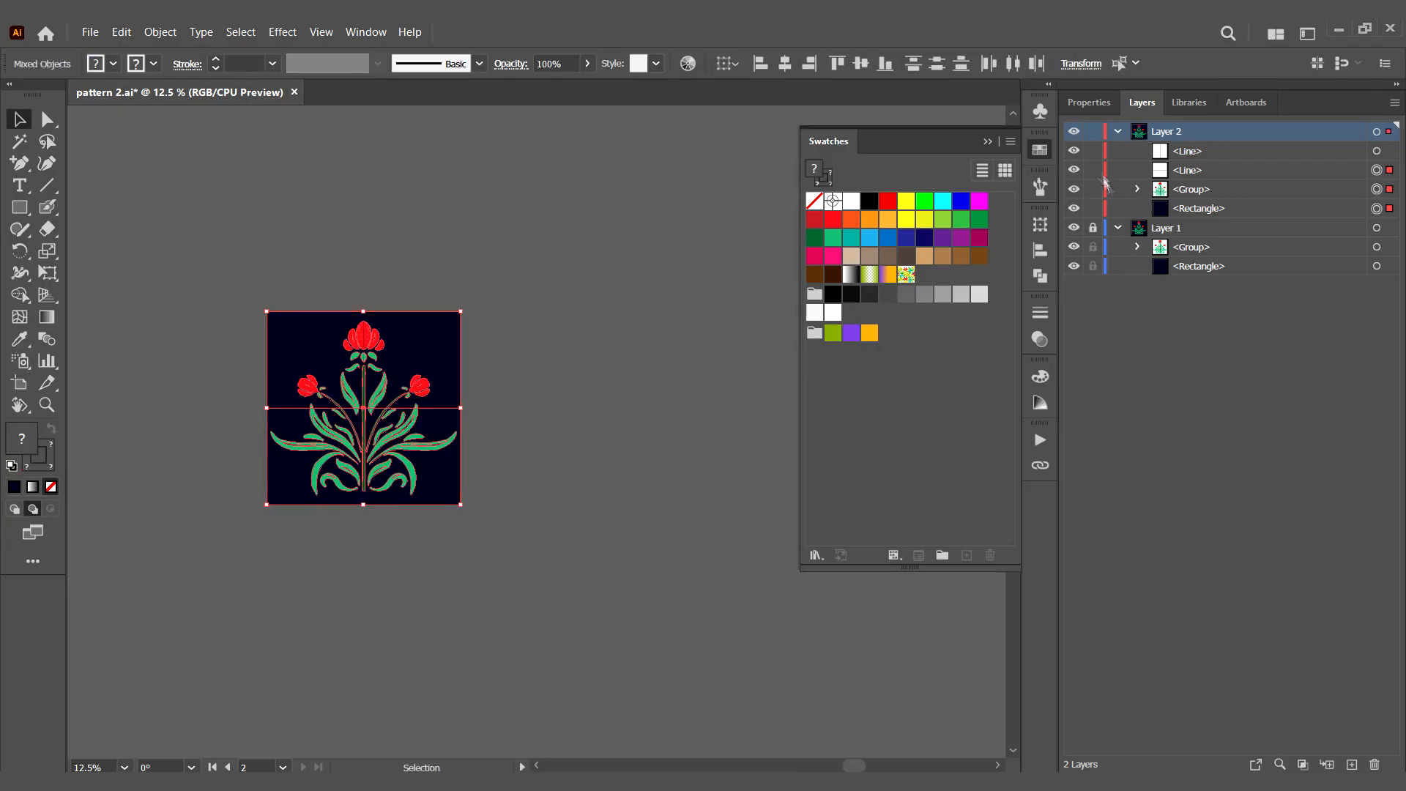
key("ctrl+g")
Step: Duplicate the tile until four copies are placed around the center of Artboard 3
left_click_drag(401, 388, 451, 515)
left_click_drag(460, 510, 245, 508)
key("ctrl+plus")
key("ctrl+plus")
key("ctrl+plus")
left_click_drag(645, 213, 346, 404)
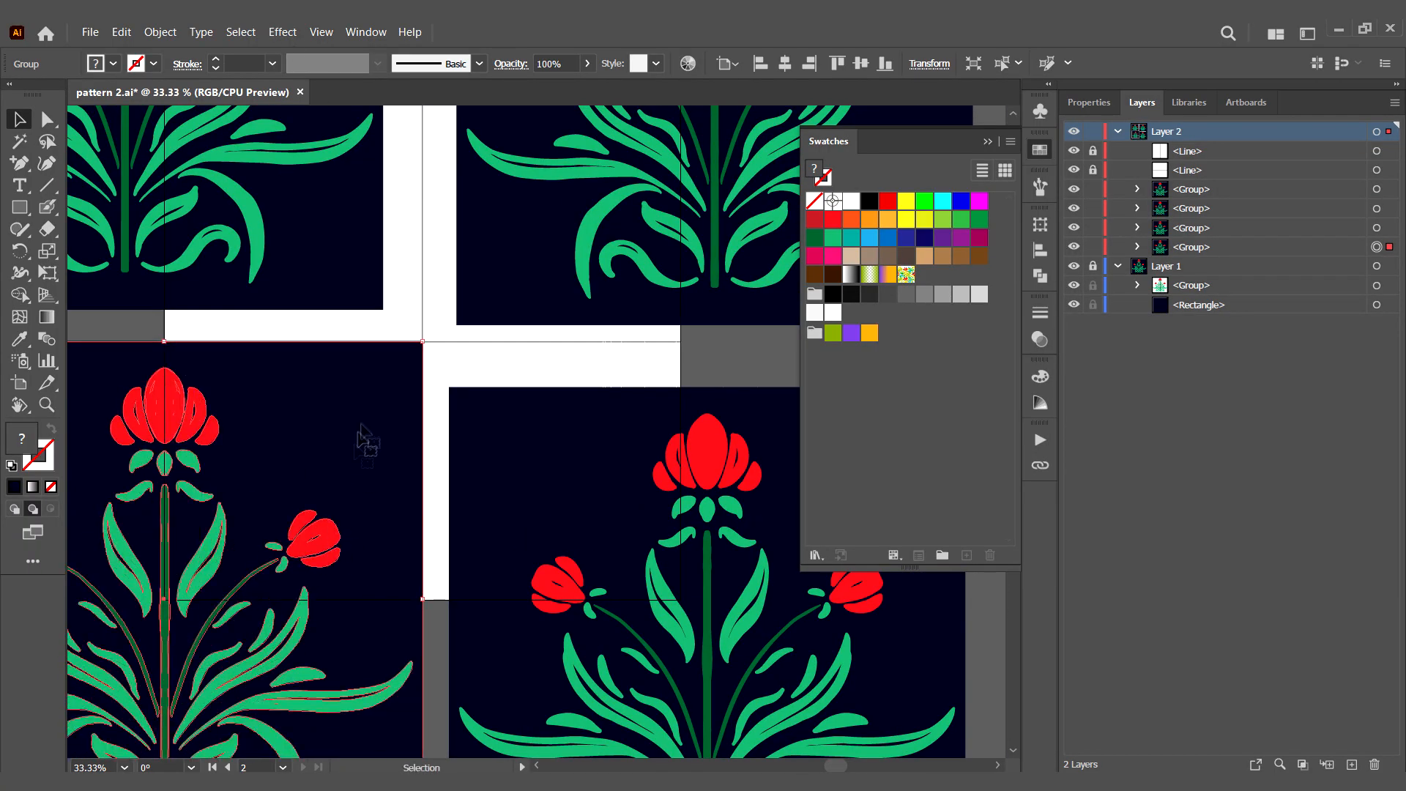
Step: Snap the inner corners of the four tiles to the intersection of the center lines
key("ctrl+plus")
key("ctrl+plus")
left_click_drag(691, 305, 105, 702)
left_click_drag(423, 347, 419, 349)
left_click(658, 519)
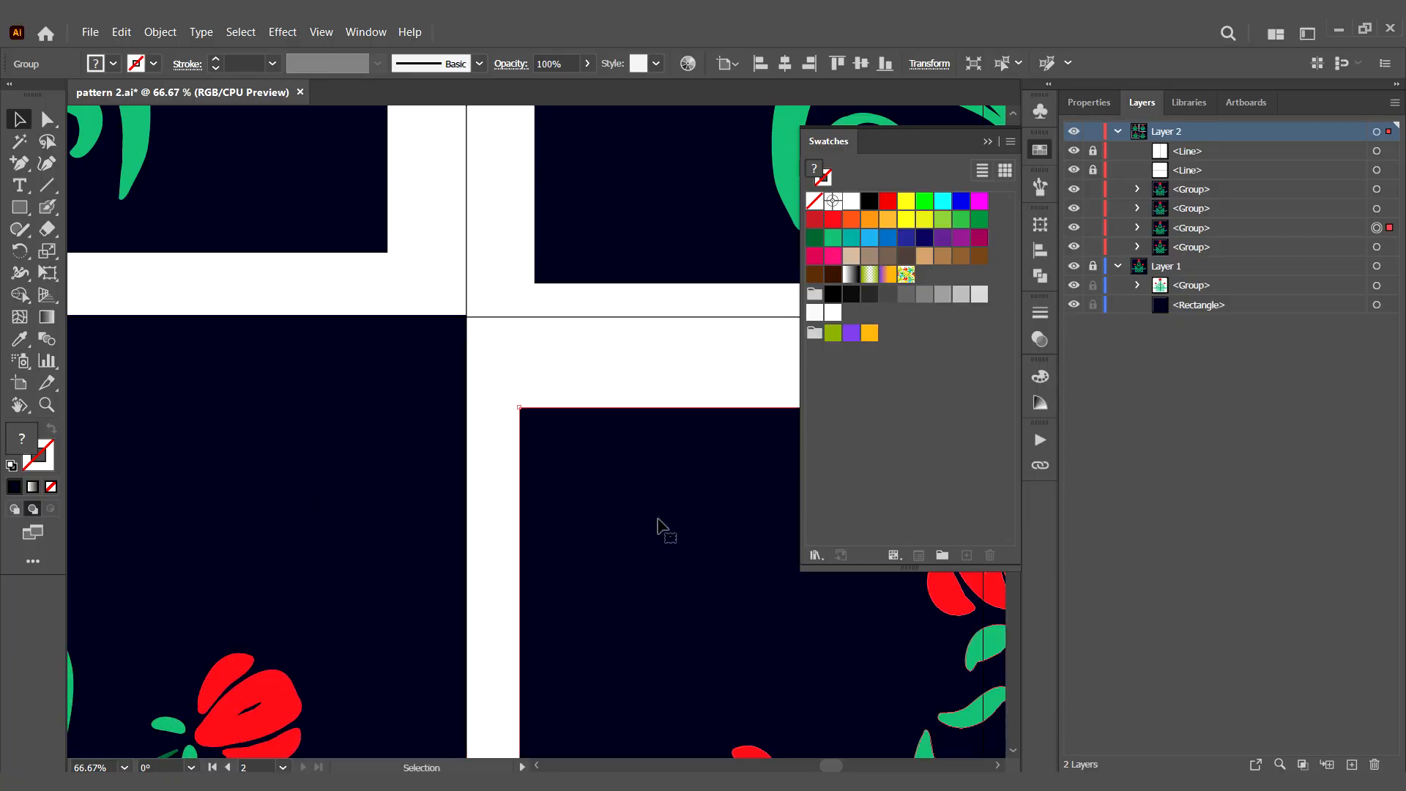
left_click_drag(658, 519, 606, 428)
left_click_drag(375, 403, 375, 406)
left_click_drag(658, 207, 564, 268)
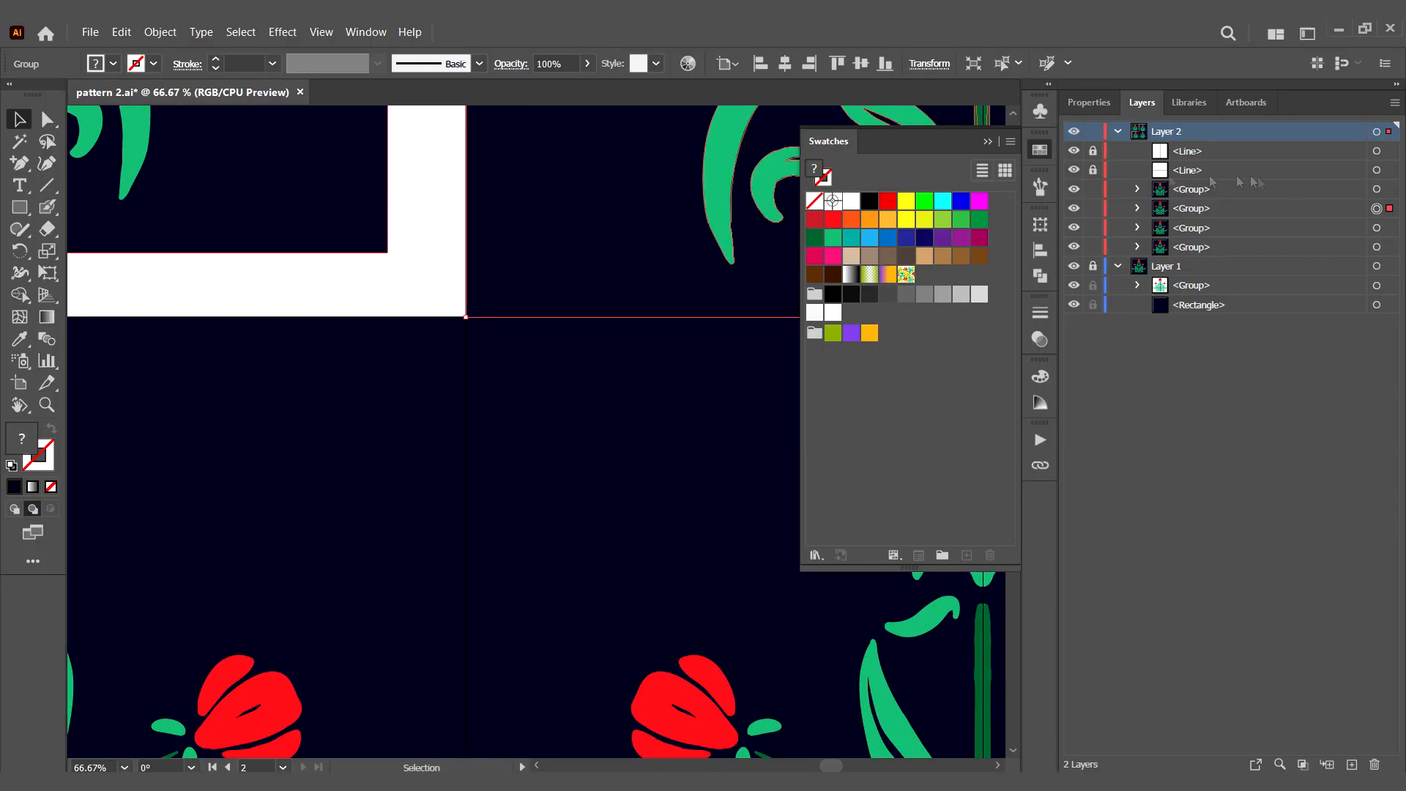
left_click_drag(315, 159, 409, 256)
Step: Check the placement of each of the four tiles against the center lines by hiding and showing them
left_click(1074, 189)
left_click(1074, 190)
left_click(1074, 209)
left_click(1074, 227)
left_click(1074, 247)
left_click(1074, 190)
left_click(1074, 208)
left_click(620, 247)
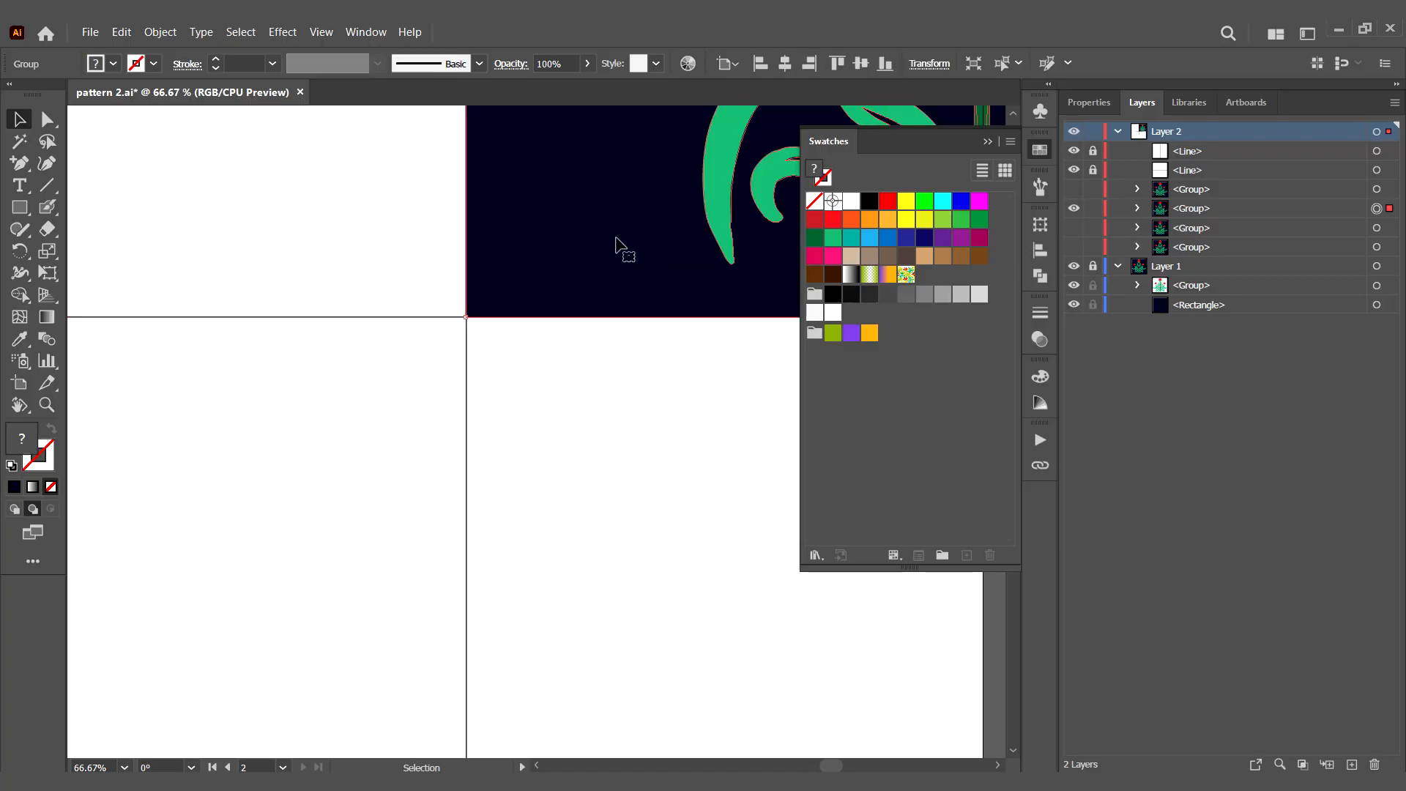
left_click(1074, 209)
left_click(1074, 228)
left_click(1074, 228)
left_click(1074, 247)
left_click(1074, 228)
left_click(1074, 209)
left_click(1074, 190)
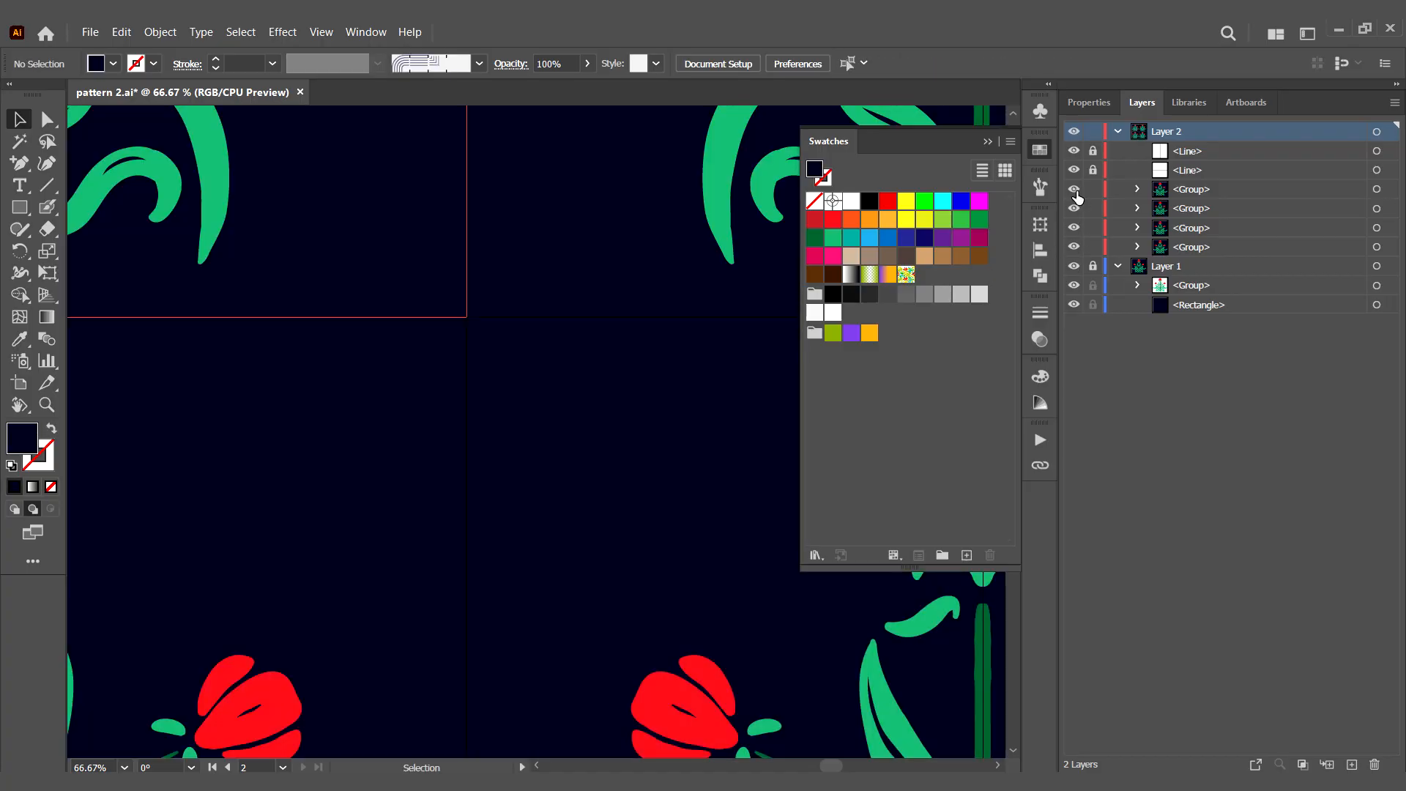
Step: Collapse the swatches and add Layer 3 above the four tiles
key("ctrl+minus")
key("ctrl+minus")
key("ctrl+minus")
key("ctrl+minus")
left_click(987, 142)
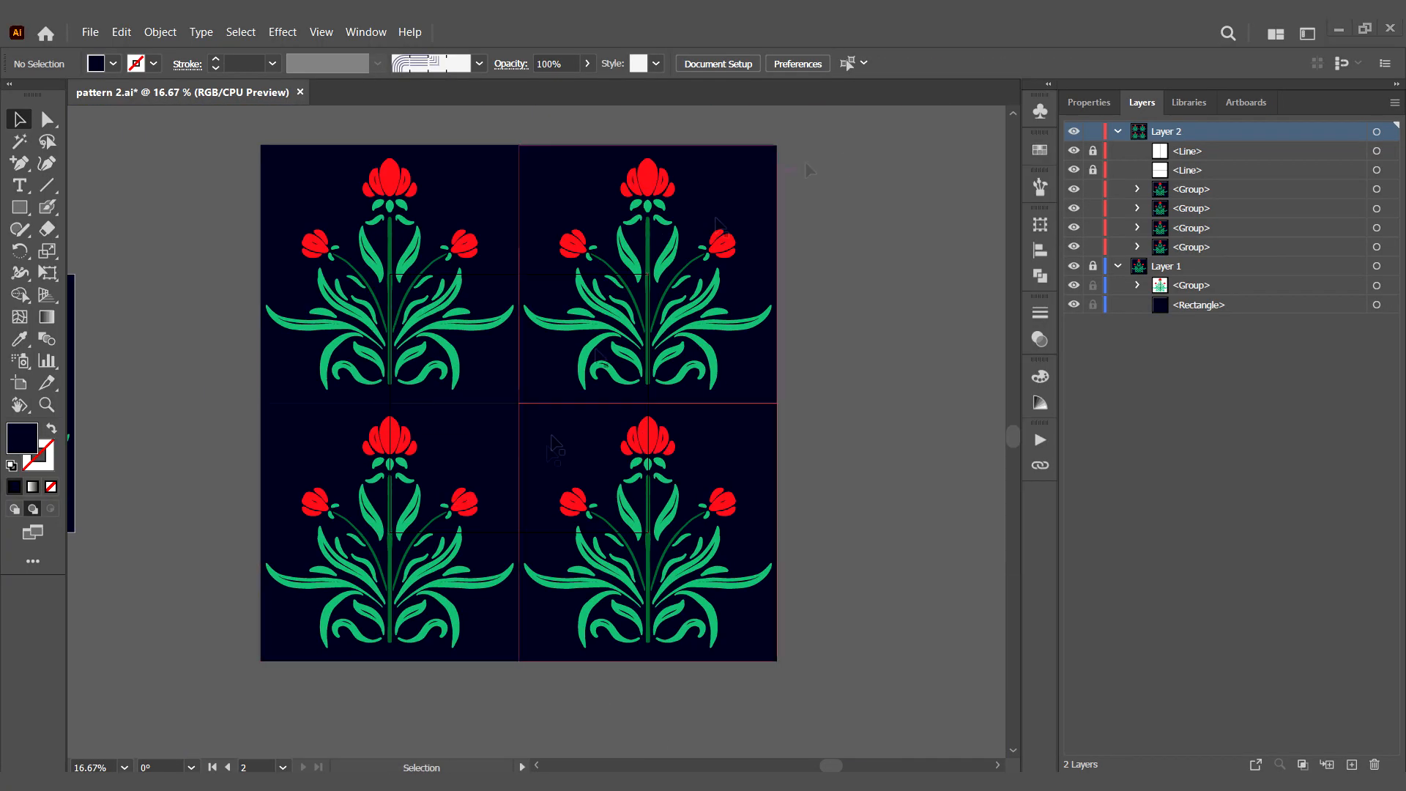
left_click(1351, 764)
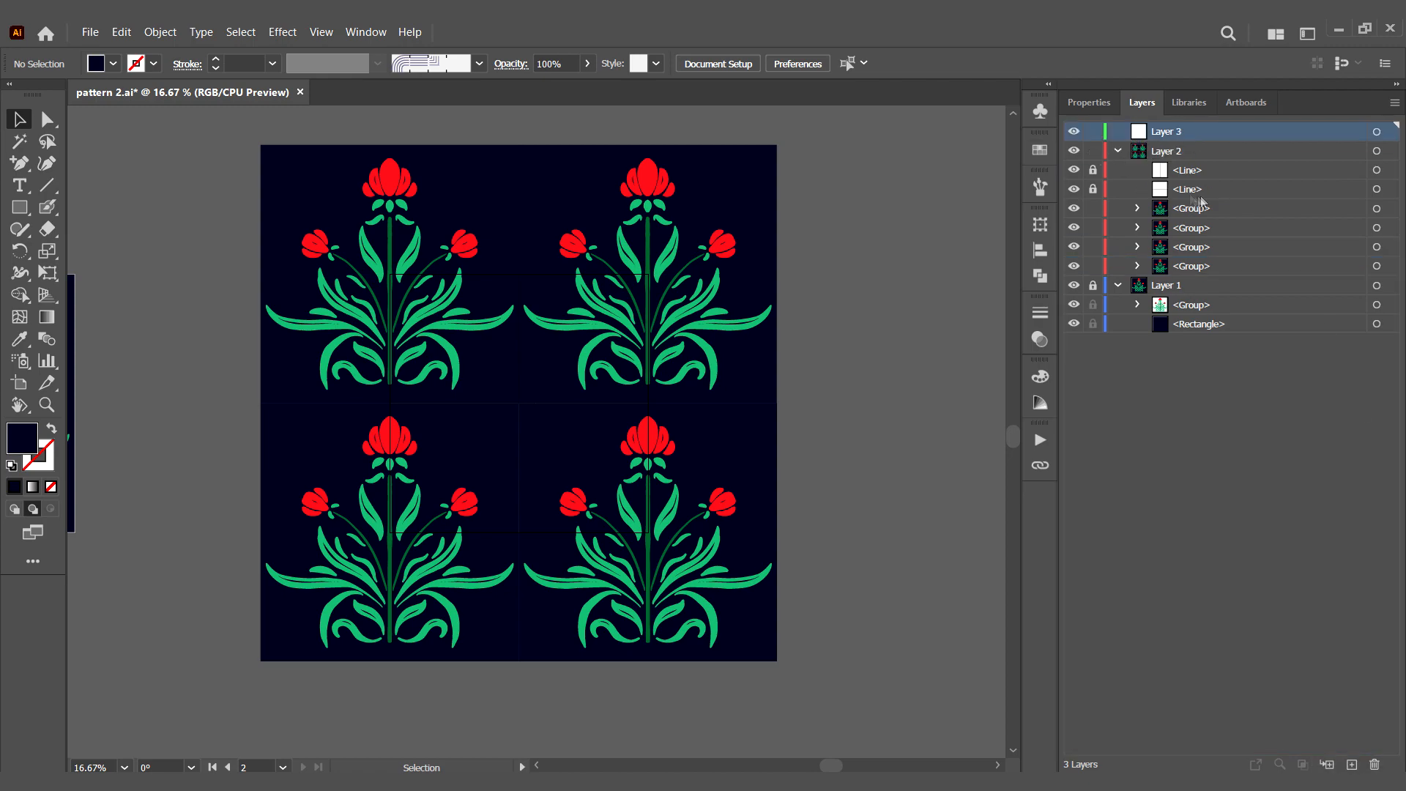
Step: Move the two center lines from Layer 2 to Layer 3, then lock the lines and Layer 2
left_click_drag(1093, 170, 1092, 189)
left_click(1187, 169)
left_click(1193, 188, "shift")
left_click(1201, 132)
left_click_drag(908, 374, 768, 384)
left_click(1189, 170)
left_click(1190, 189, "shift")
left_click_drag(1190, 189, 1175, 133)
Step: Paint a dark green vertical stem with the Blob Brush in the gap between the motifs and erase its upper end
key("shift+b")
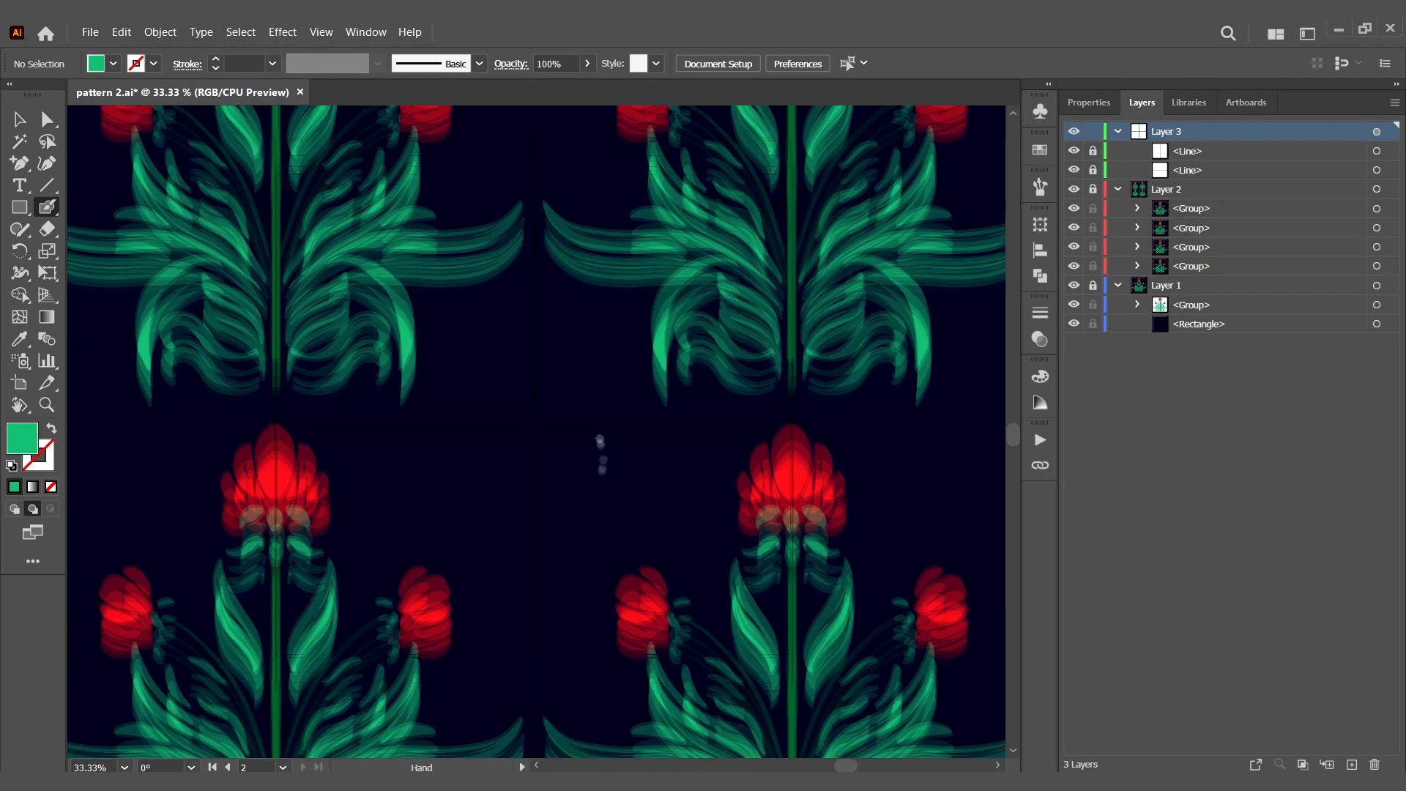
left_click_drag(533, 357, 537, 658)
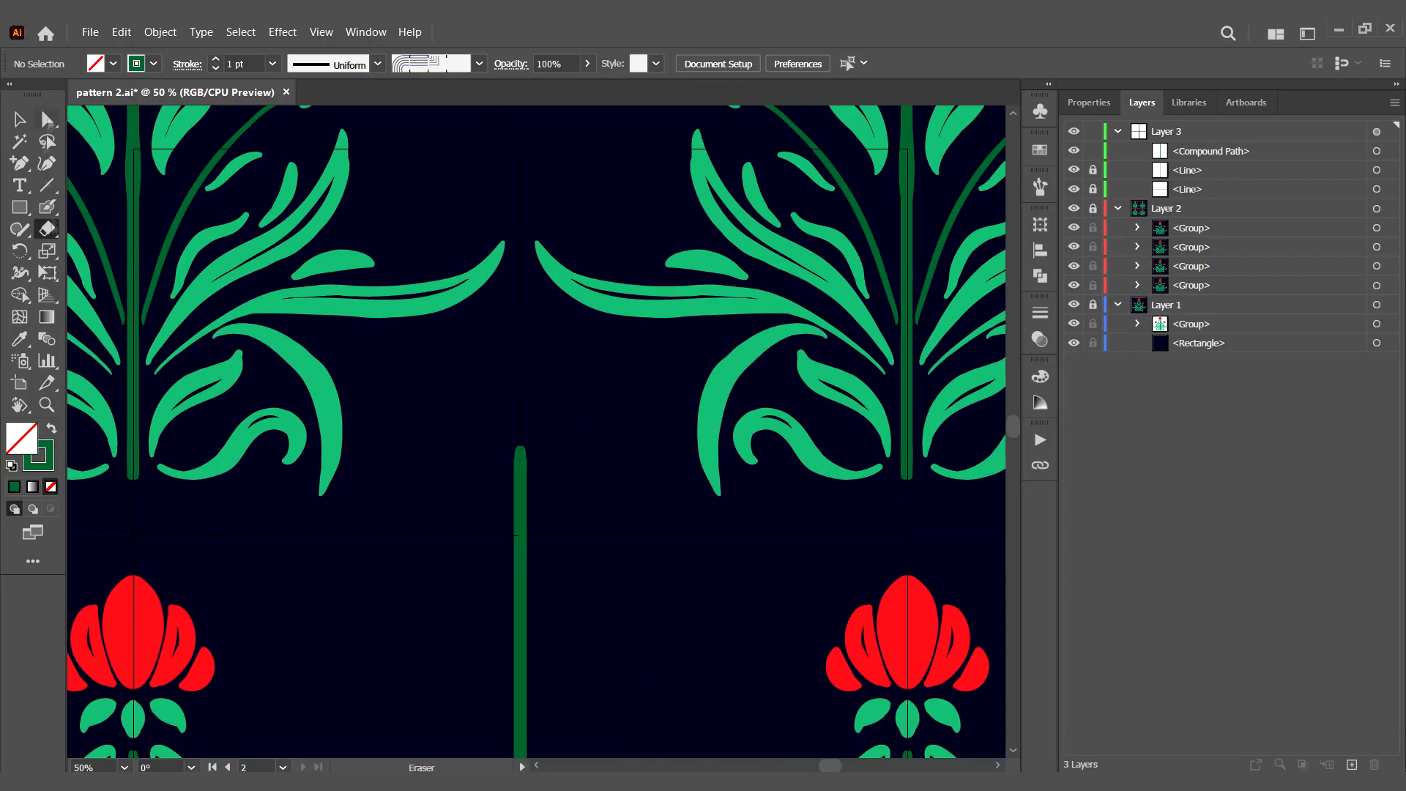
key("ctrl+a")
key("shift+e")
left_click_drag(519, 438, 520, 541)
key("ctrl+shift+a")
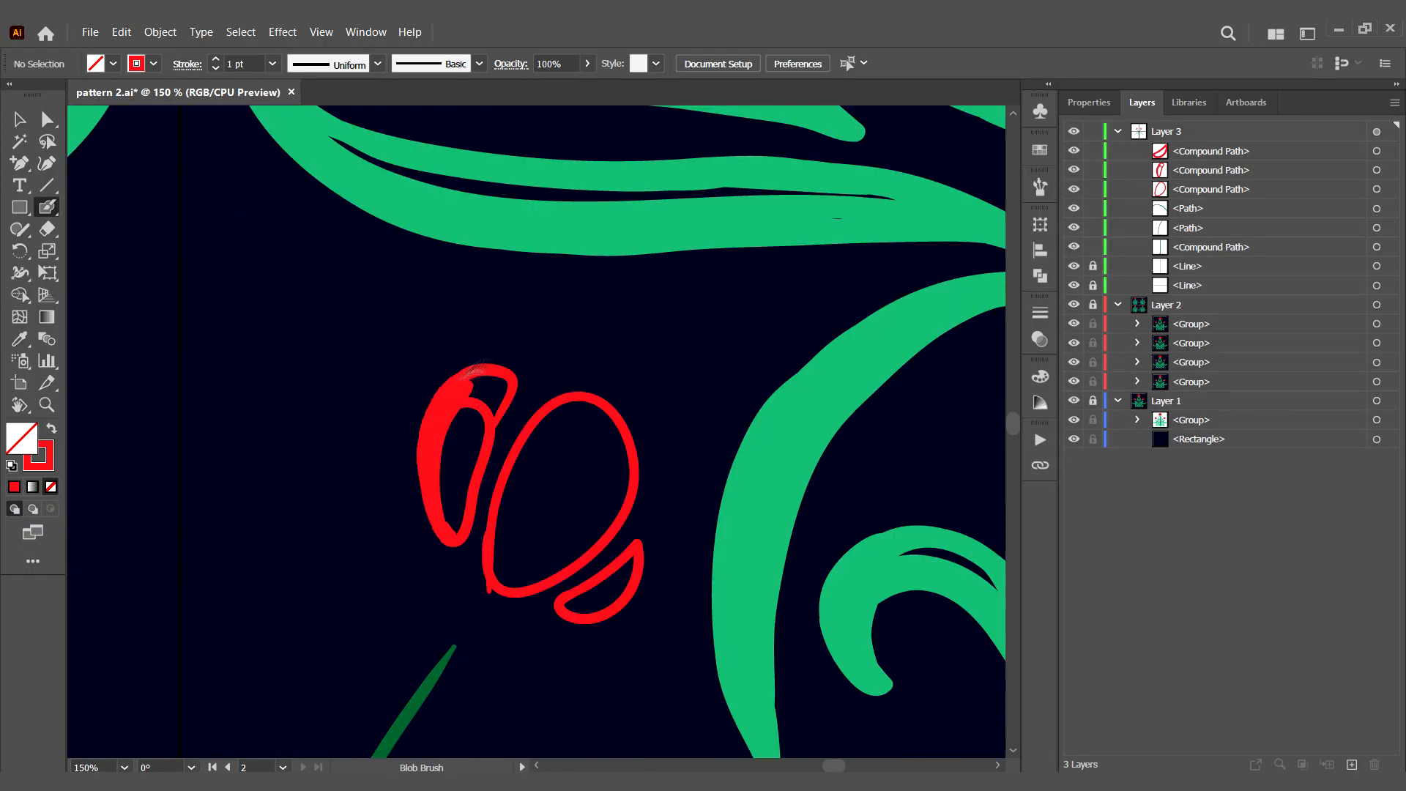
Step: Fill the outlined petals of the new bud beside the curled leaves with solid red
left_click_drag(477, 368, 477, 393)
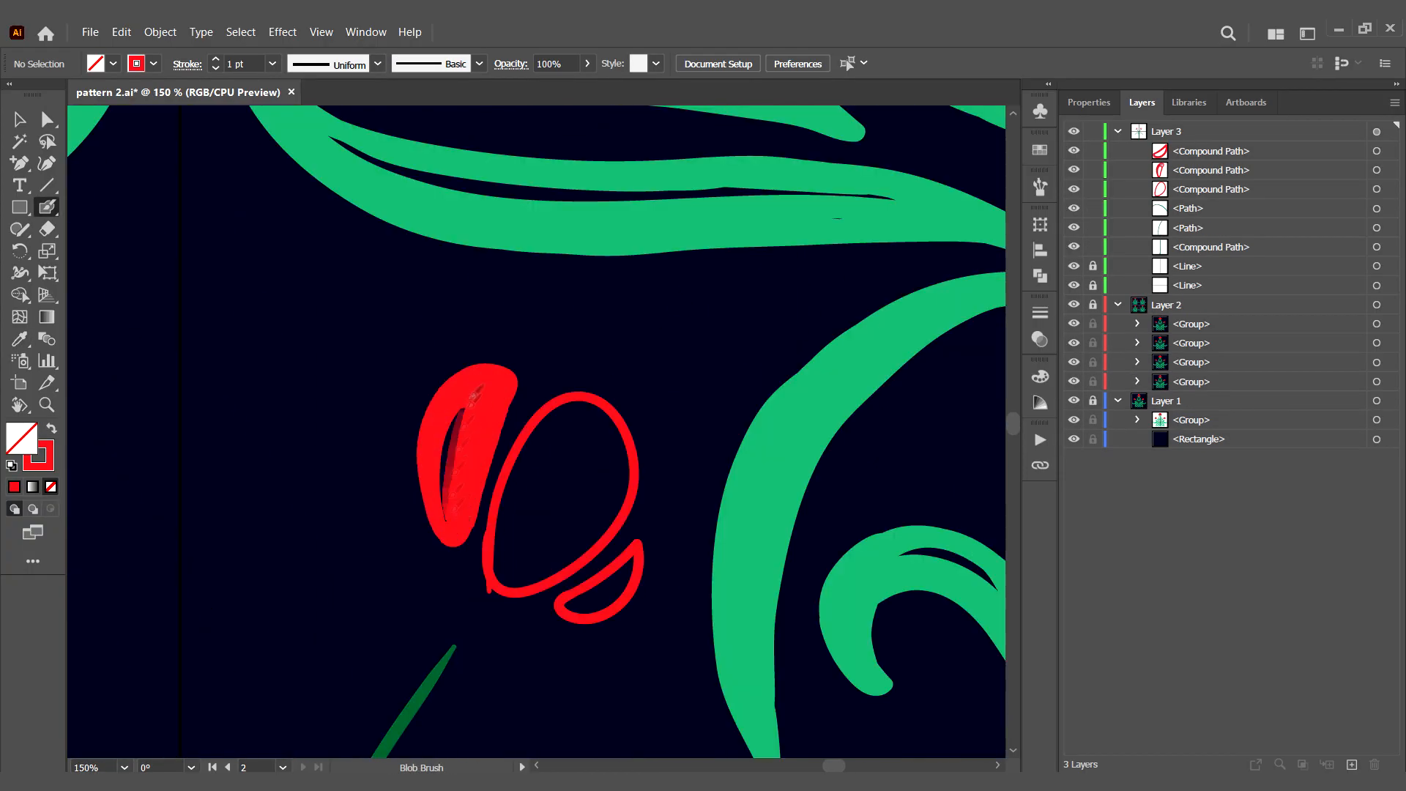
mouse_move(582, 405)
left_mouse_down()
mouse_move(510, 558)
mouse_move(578, 420)
left_mouse_up()
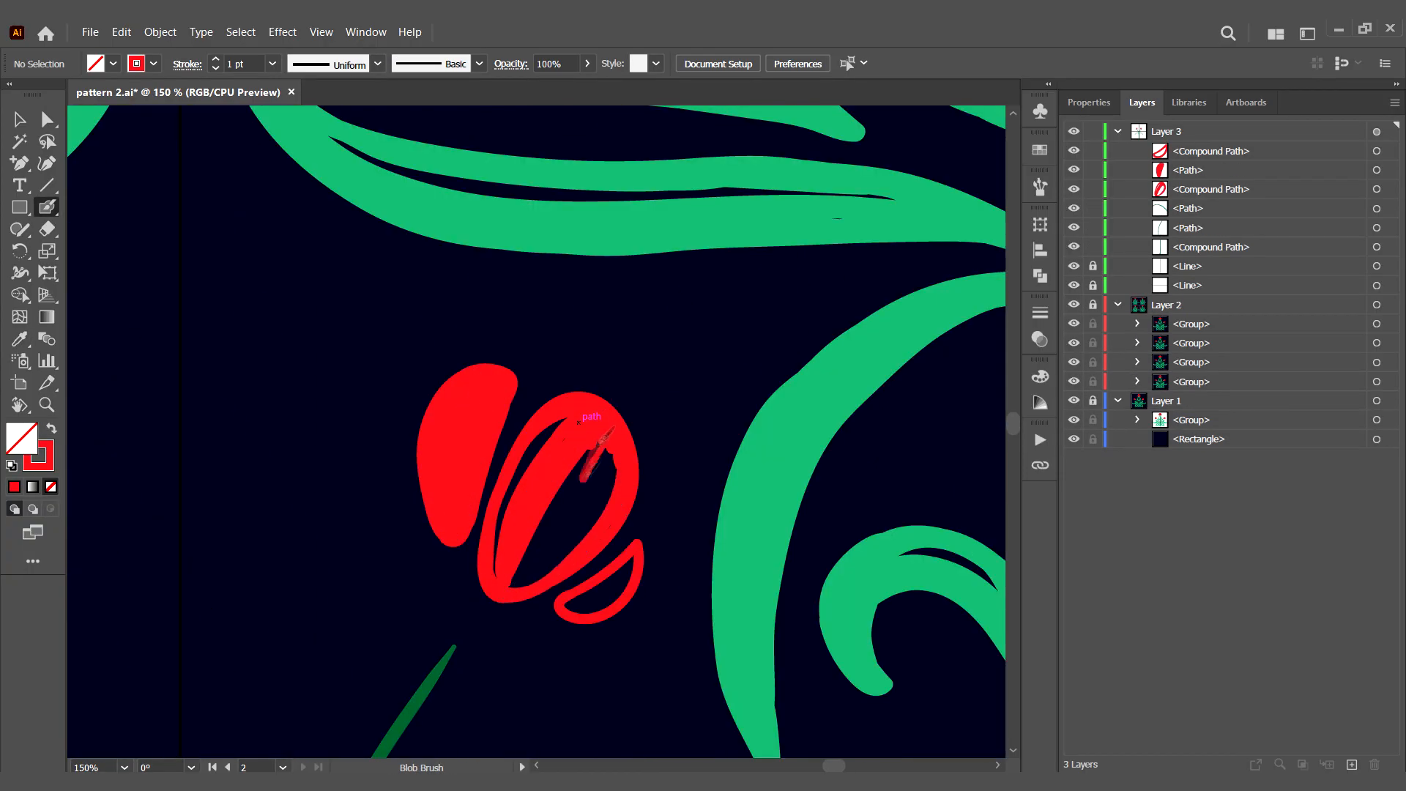
left_click_drag(583, 480, 583, 541)
mouse_move(681, 717)
left_mouse_down()
mouse_move(583, 534)
mouse_move(545, 503)
left_mouse_up()
Step: Paint the petals of the drooping bud at the end of the arched stem red
mouse_move(655, 567)
left_mouse_down()
mouse_move(544, 540)
mouse_move(608, 556)
mouse_move(648, 615)
left_mouse_up()
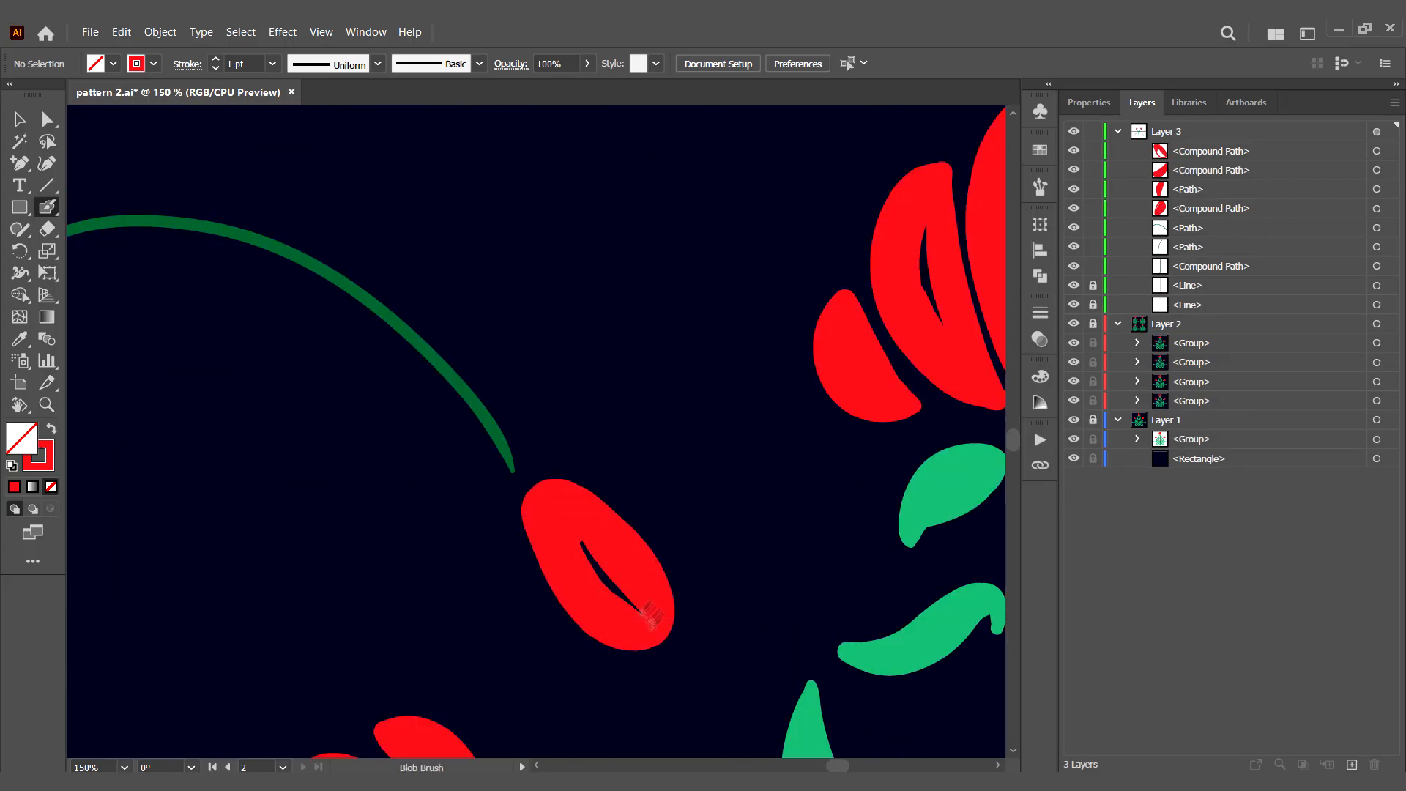
mouse_move(568, 455)
left_mouse_down()
mouse_move(662, 468)
mouse_move(630, 505)
left_mouse_up()
mouse_move(509, 512)
left_mouse_down()
mouse_move(512, 629)
mouse_move(522, 504)
mouse_move(490, 543)
left_mouse_up()
left_click_drag(424, 630, 531, 480)
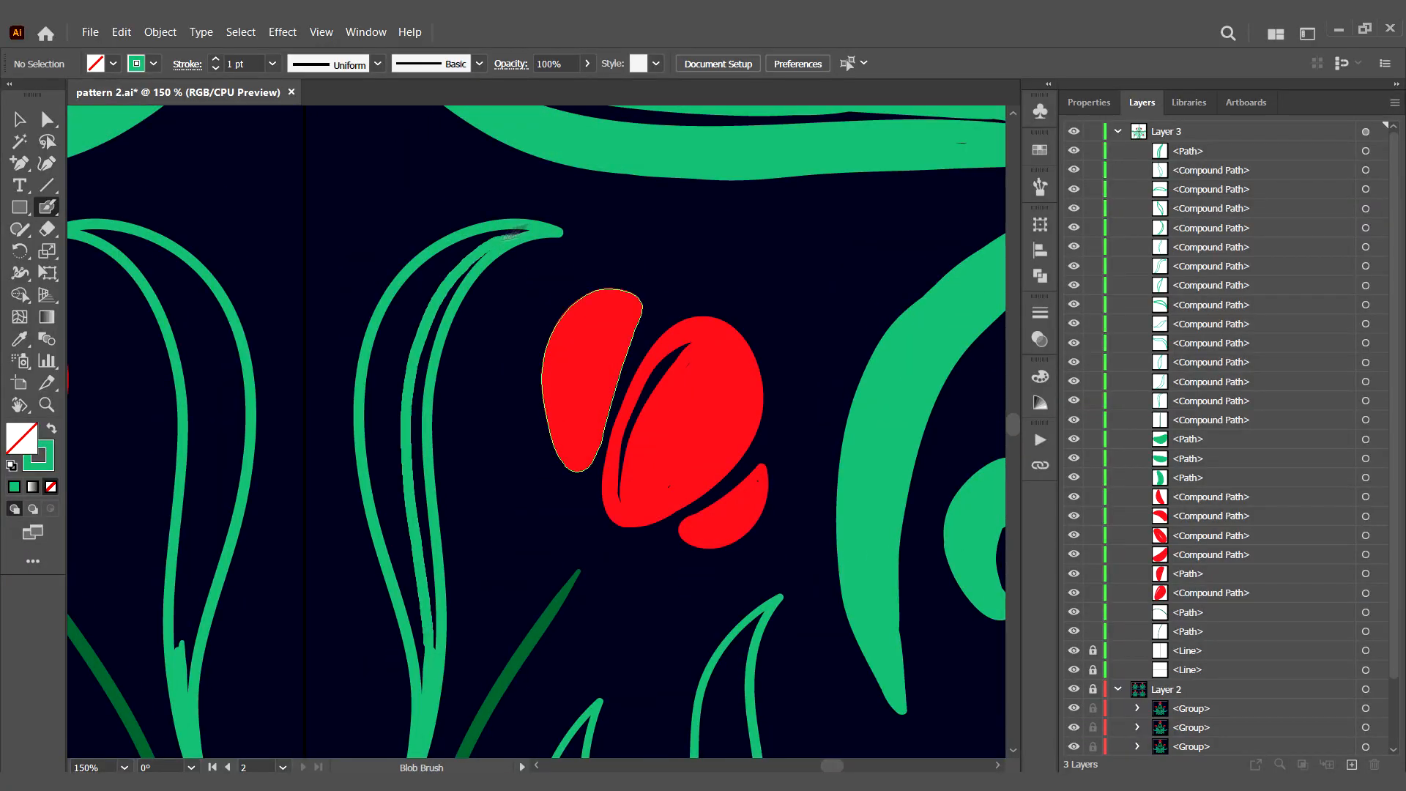
Step: Fill the tall upright leaf outline beside the new red bud with green
left_click_drag(430, 604, 407, 308)
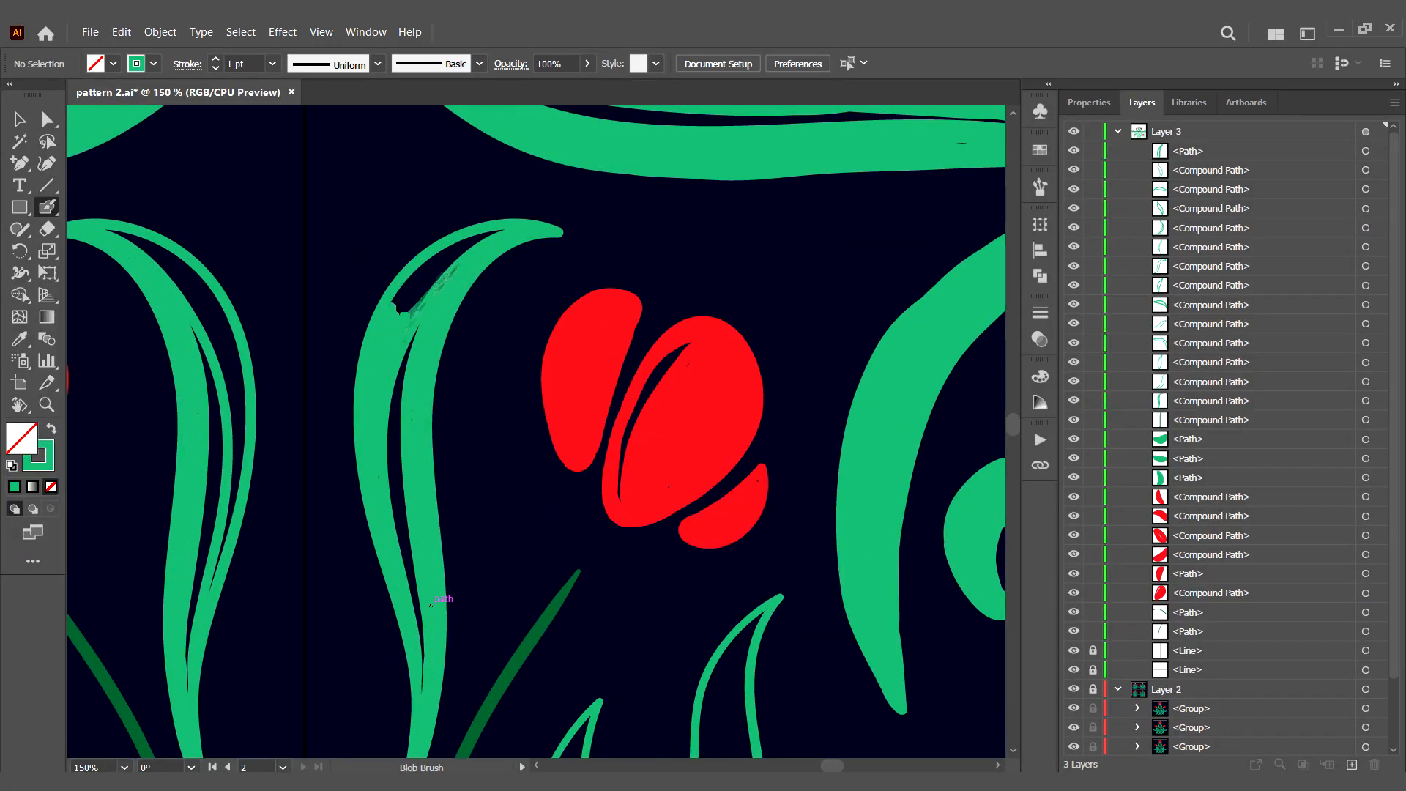
mouse_move(450, 527)
left_mouse_down()
mouse_move(500, 314)
mouse_move(469, 483)
left_mouse_up()
left_click_drag(487, 363, 469, 513)
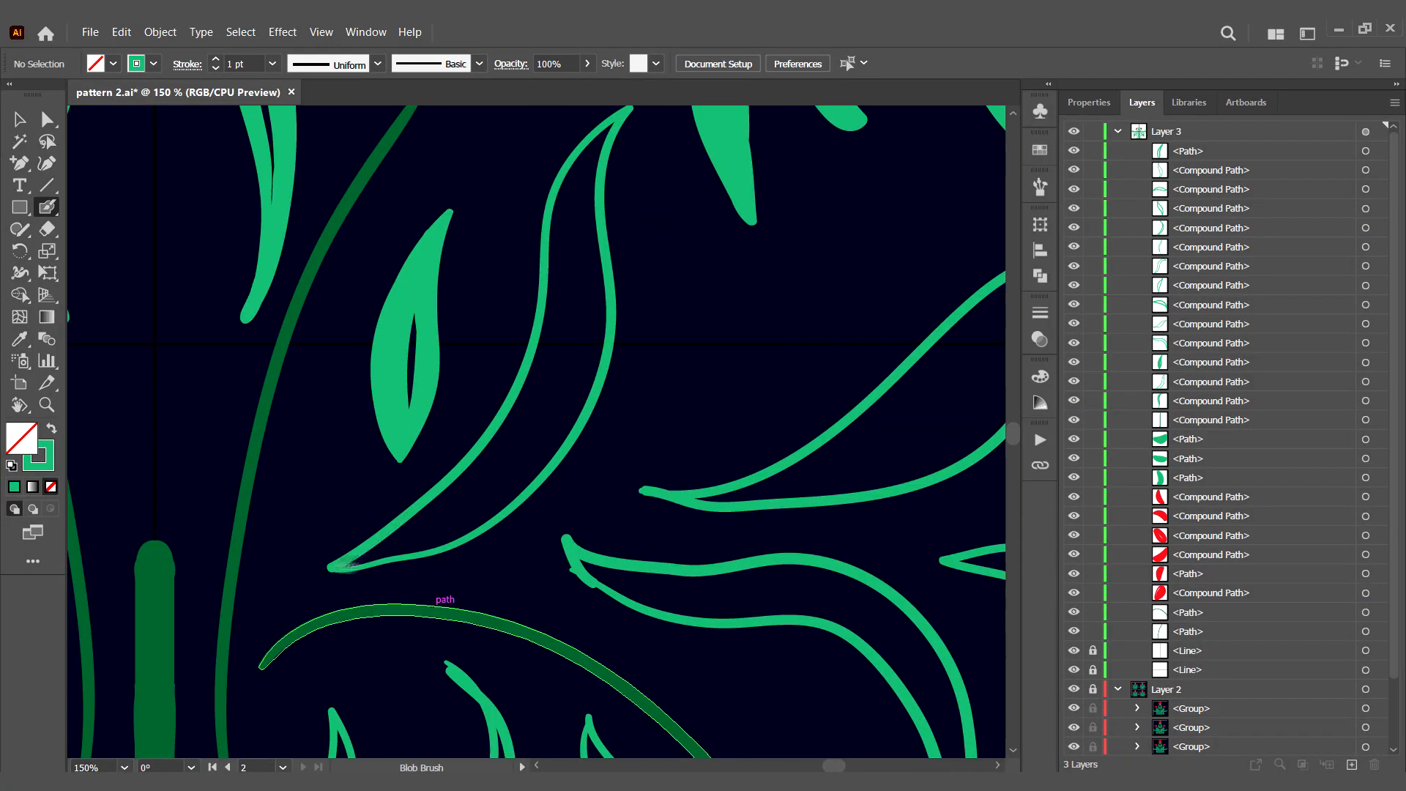
Step: Fill the long curved leaf green with a narrow vein gap, and fill the wavy leaf above the arched stem solid green
mouse_move(356, 563)
left_mouse_down()
mouse_move(584, 306)
mouse_move(469, 487)
left_mouse_up()
mouse_move(599, 141)
left_mouse_down()
mouse_move(512, 439)
mouse_move(613, 154)
mouse_move(586, 226)
left_mouse_up()
left_click_drag(583, 537, 241, 476)
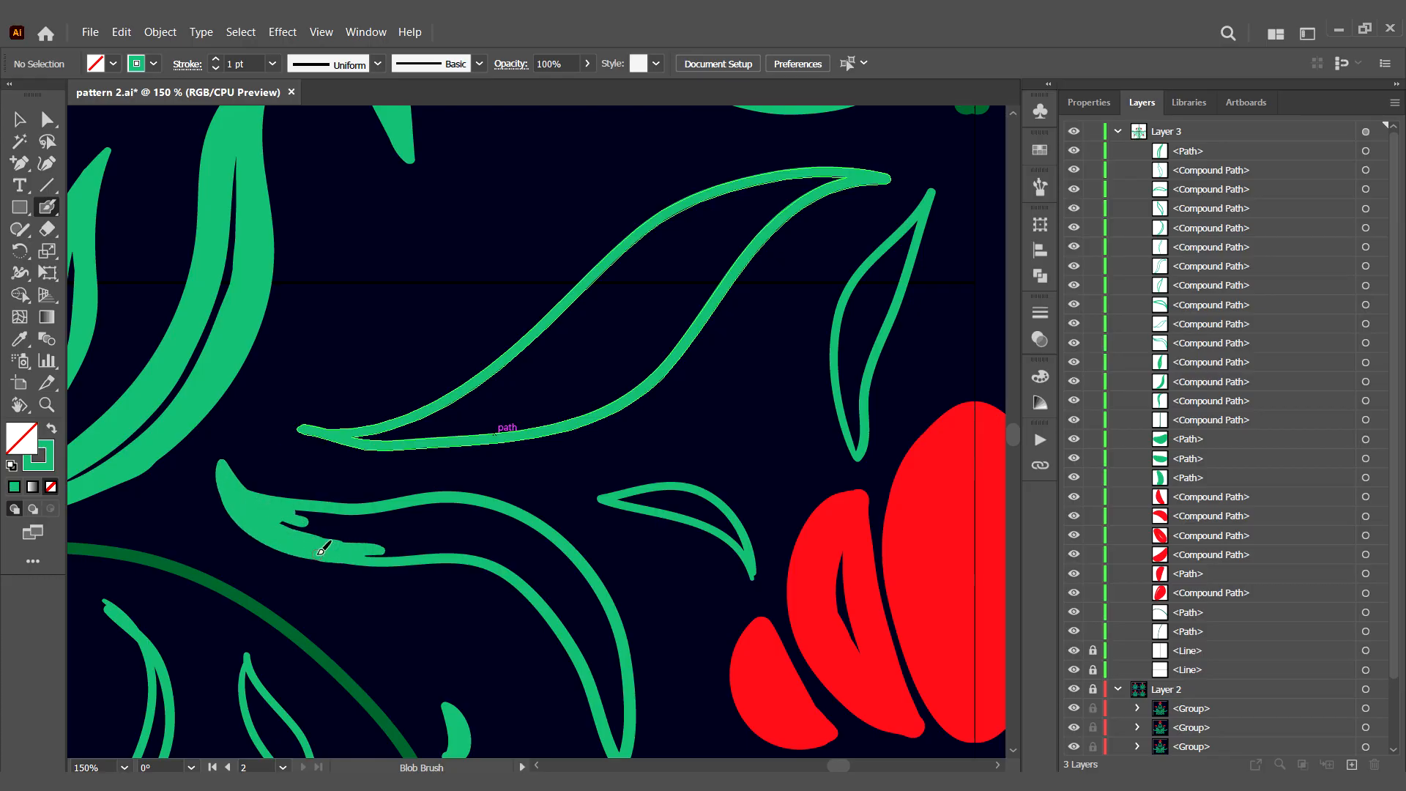
left_click_drag(517, 516, 495, 435)
left_click_drag(483, 480, 595, 669)
mouse_move(516, 456)
left_mouse_down()
mouse_move(565, 542)
mouse_move(454, 431)
left_mouse_up()
Step: Fill the small arched leaf and the slim leaf near the large red flower with green, and trim the slim leaf's edge
left_click_drag(731, 509, 730, 495)
mouse_move(835, 365)
left_mouse_down()
mouse_move(636, 492)
mouse_move(634, 443)
left_mouse_up()
left_click_drag(641, 512, 665, 378)
left_click_drag(397, 462, 430, 414)
key("ctrl+z")
left_click(48, 230)
left_click_drag(678, 470, 652, 427)
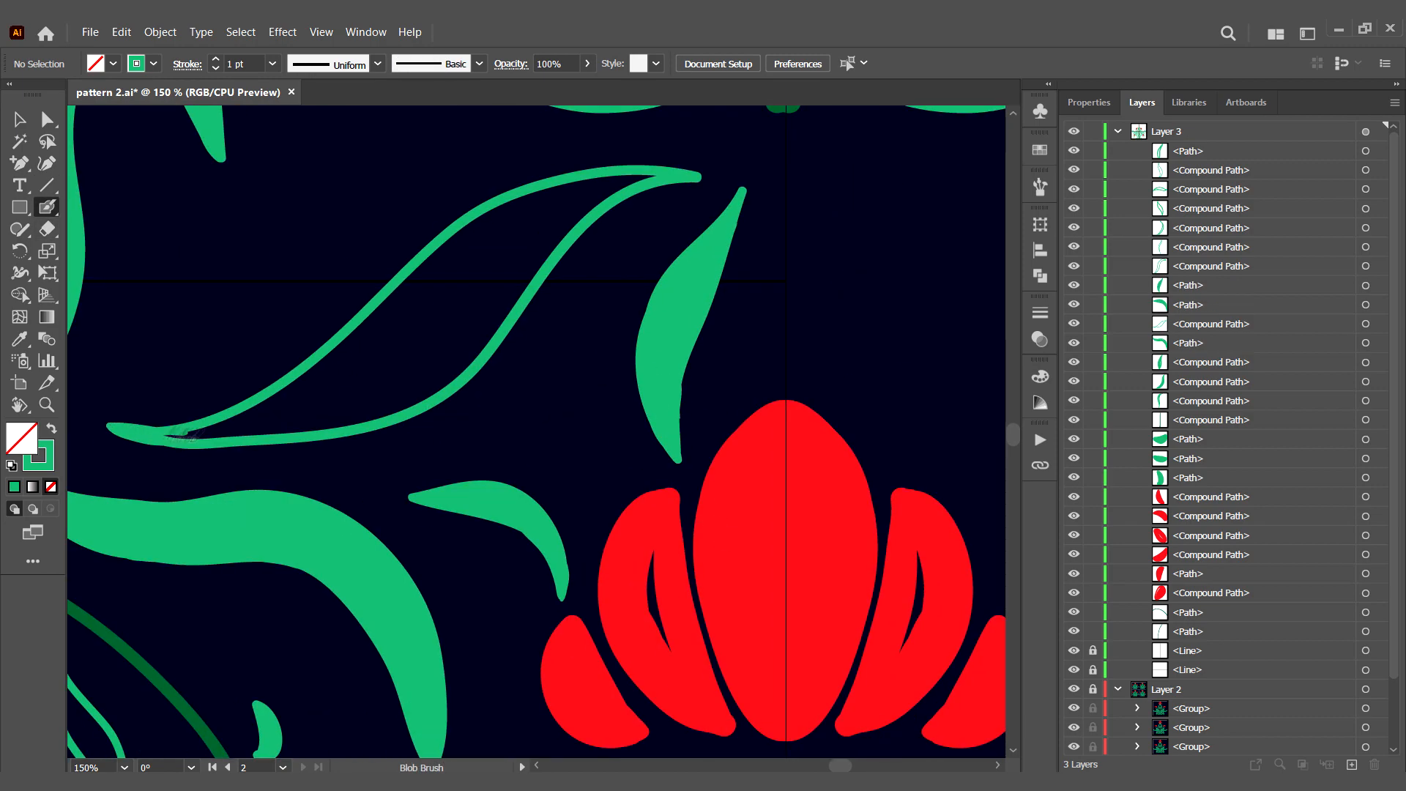
Step: Fill the large slanted leaf outline above the wavy leaf with green
left_click_drag(183, 434, 483, 328)
mouse_move(441, 345)
left_mouse_down()
mouse_move(580, 202)
mouse_move(647, 175)
left_mouse_up()
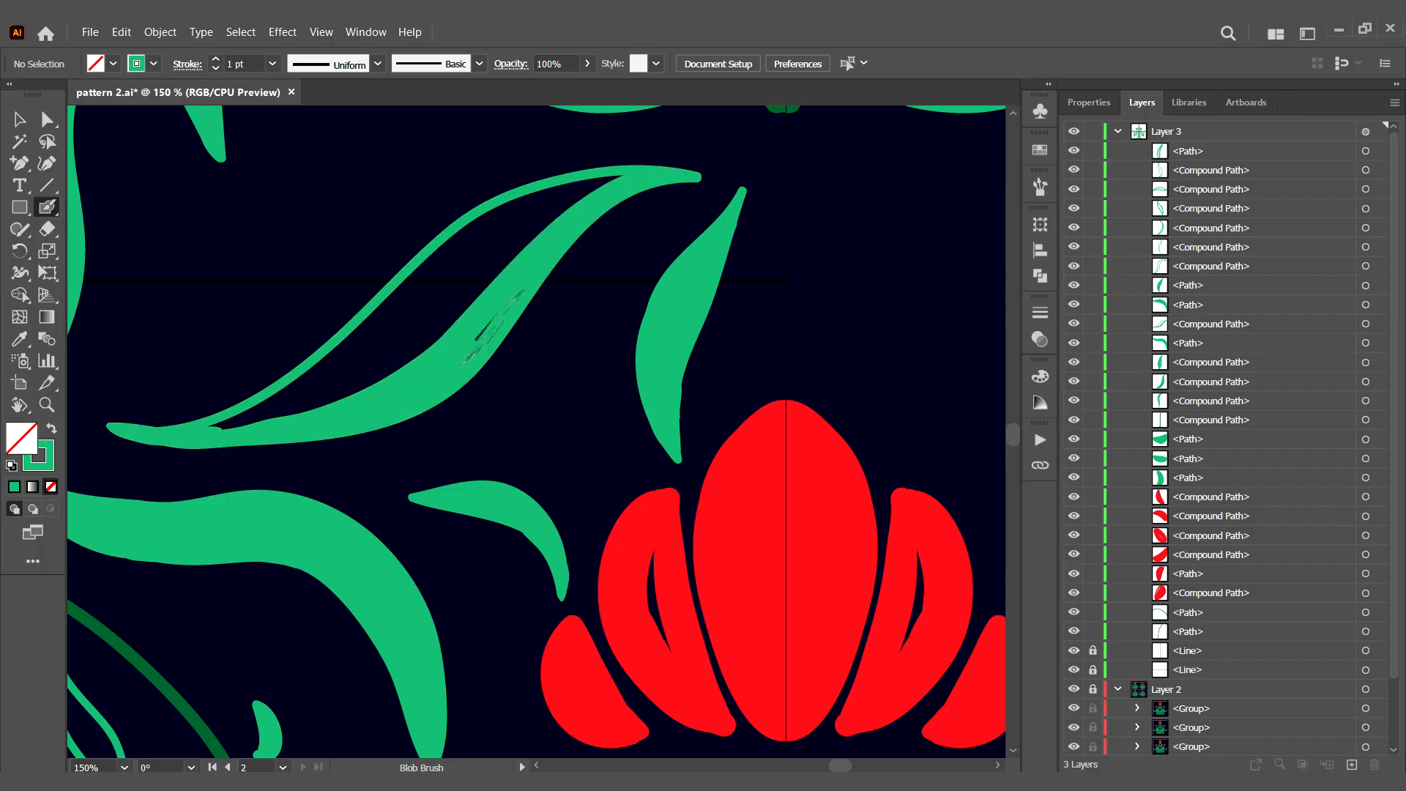
mouse_move(220, 426)
left_mouse_down()
mouse_move(620, 180)
mouse_move(480, 240)
mouse_move(354, 378)
mouse_move(262, 411)
left_mouse_up()
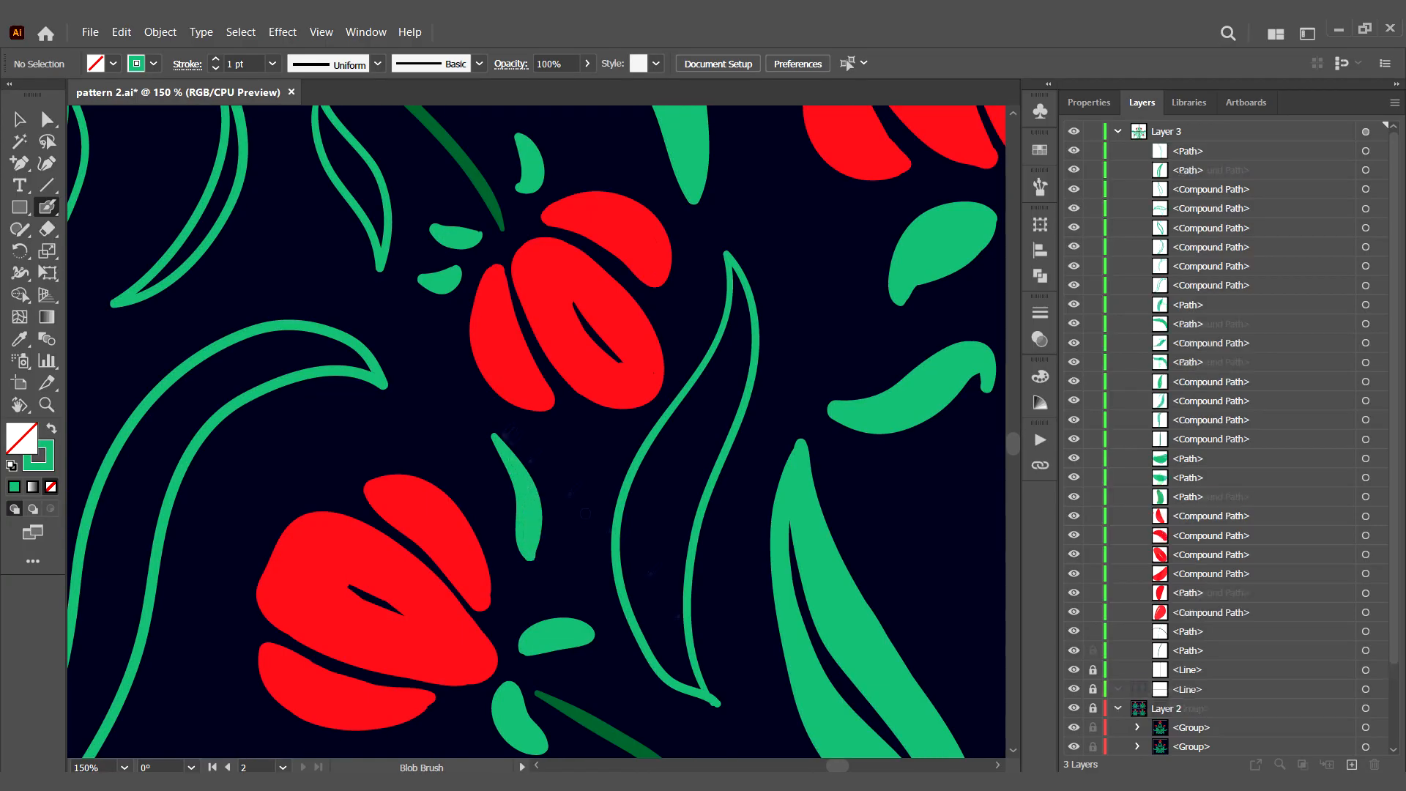
Step: Fill the tall wavy leaf outline beside the two red buds with green, leaving a narrow vein gap
mouse_move(699, 666)
left_mouse_down()
mouse_move(721, 443)
mouse_move(677, 681)
mouse_move(697, 479)
left_mouse_up()
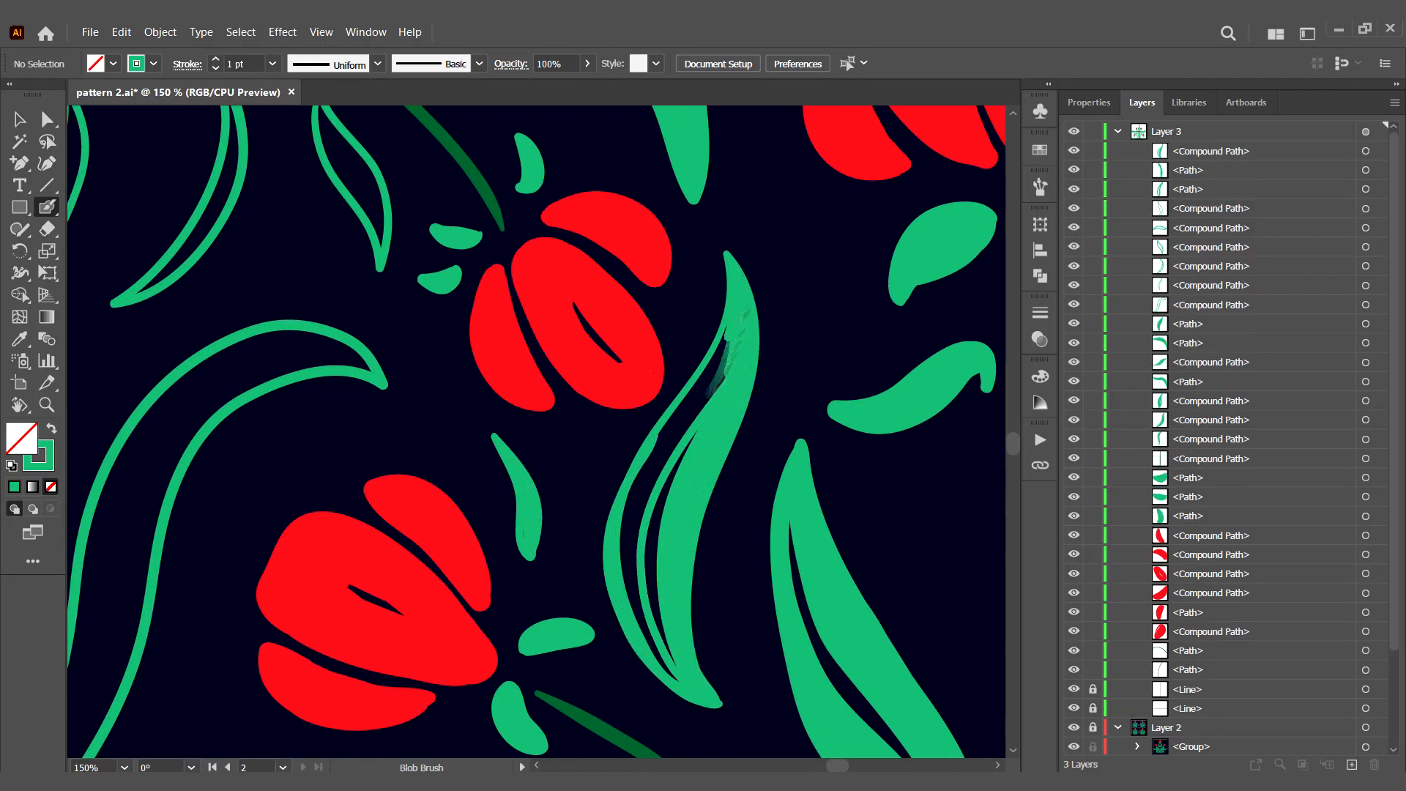
left_click_drag(725, 344, 631, 541)
left_click_drag(631, 542, 643, 653)
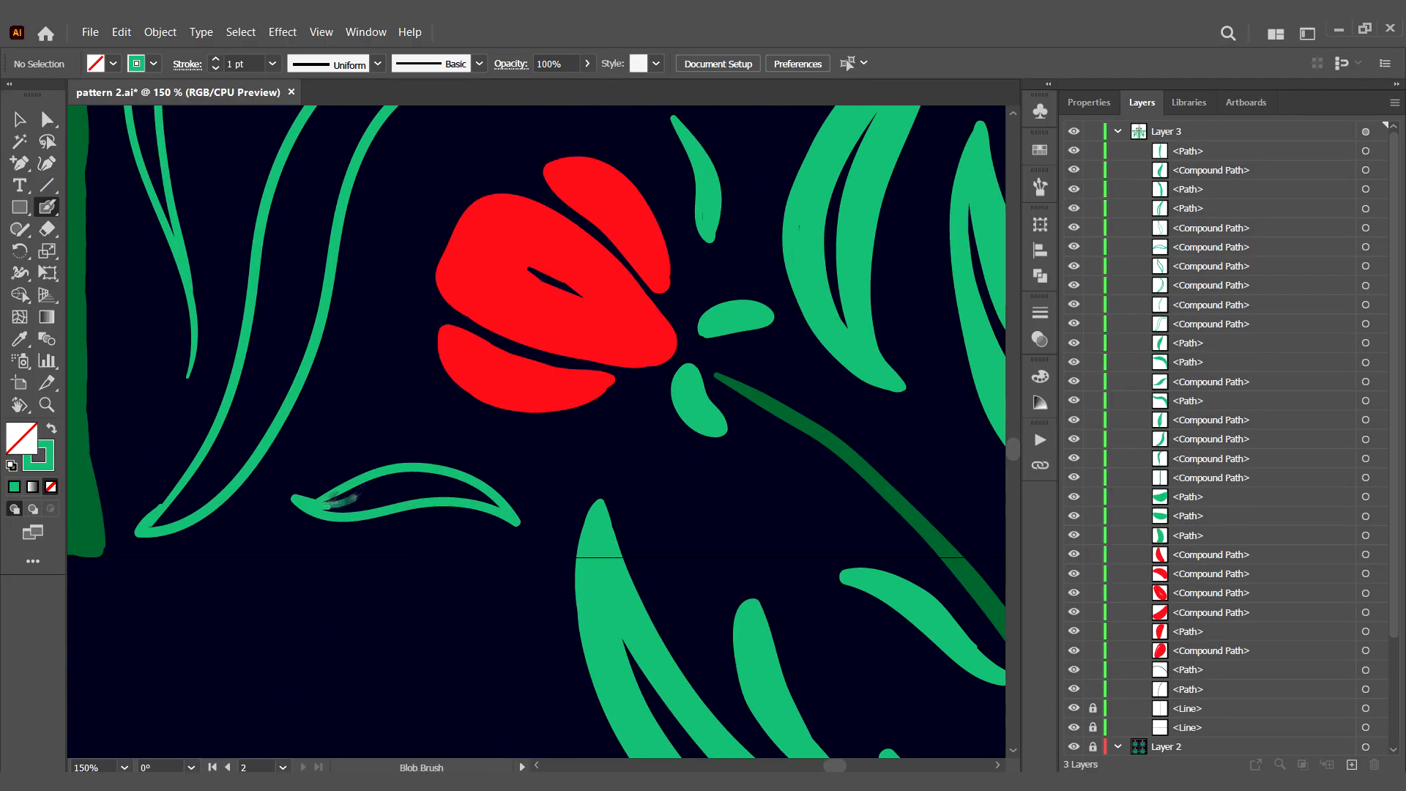
Step: Fill the small arched leaf, the long arched leaf and the remaining leaf outlines beside the central stem with green
left_click_drag(345, 500, 498, 505)
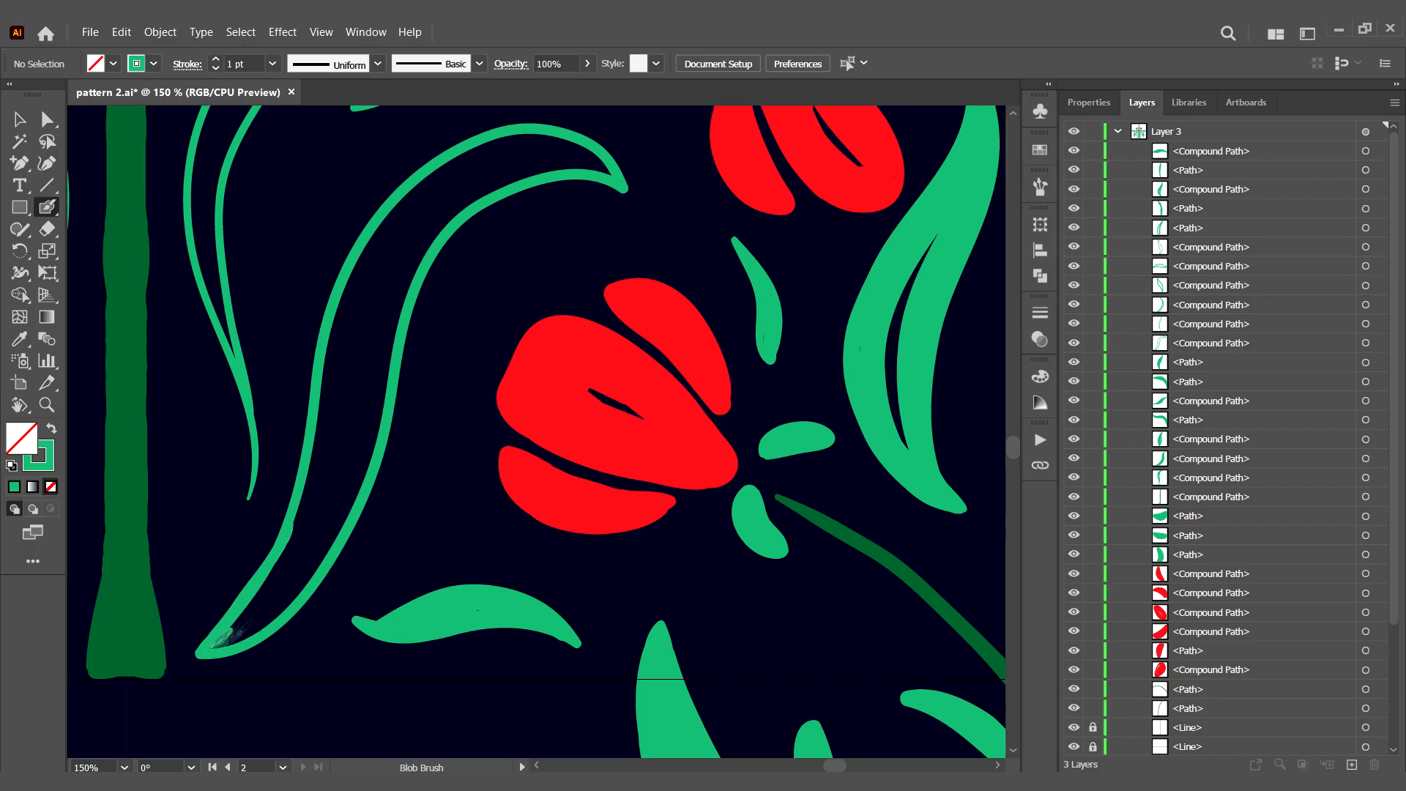
mouse_move(220, 637)
left_mouse_down()
mouse_move(388, 293)
mouse_move(348, 498)
mouse_move(513, 176)
mouse_move(450, 150)
mouse_move(329, 410)
mouse_move(467, 160)
left_mouse_up()
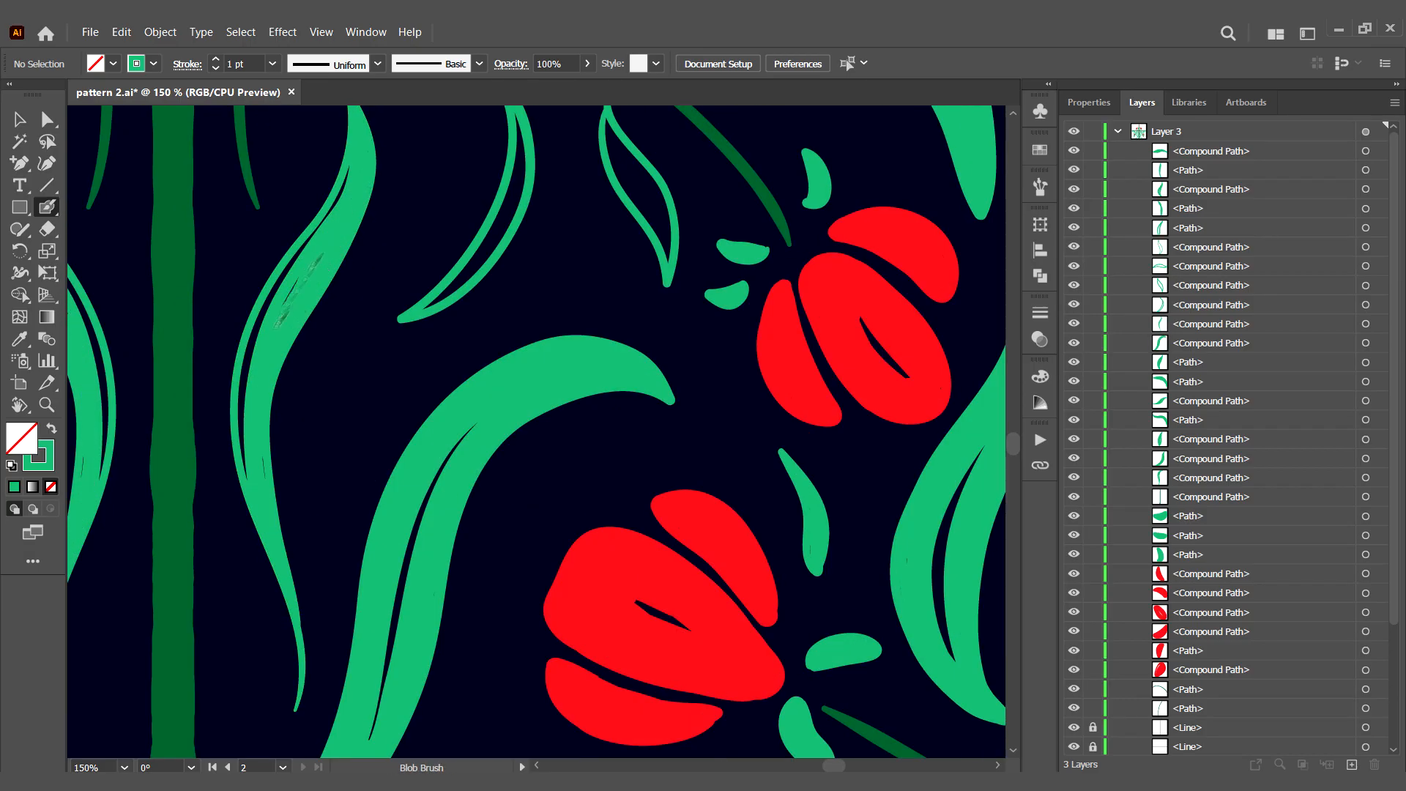
left_click_drag(432, 201, 459, 304)
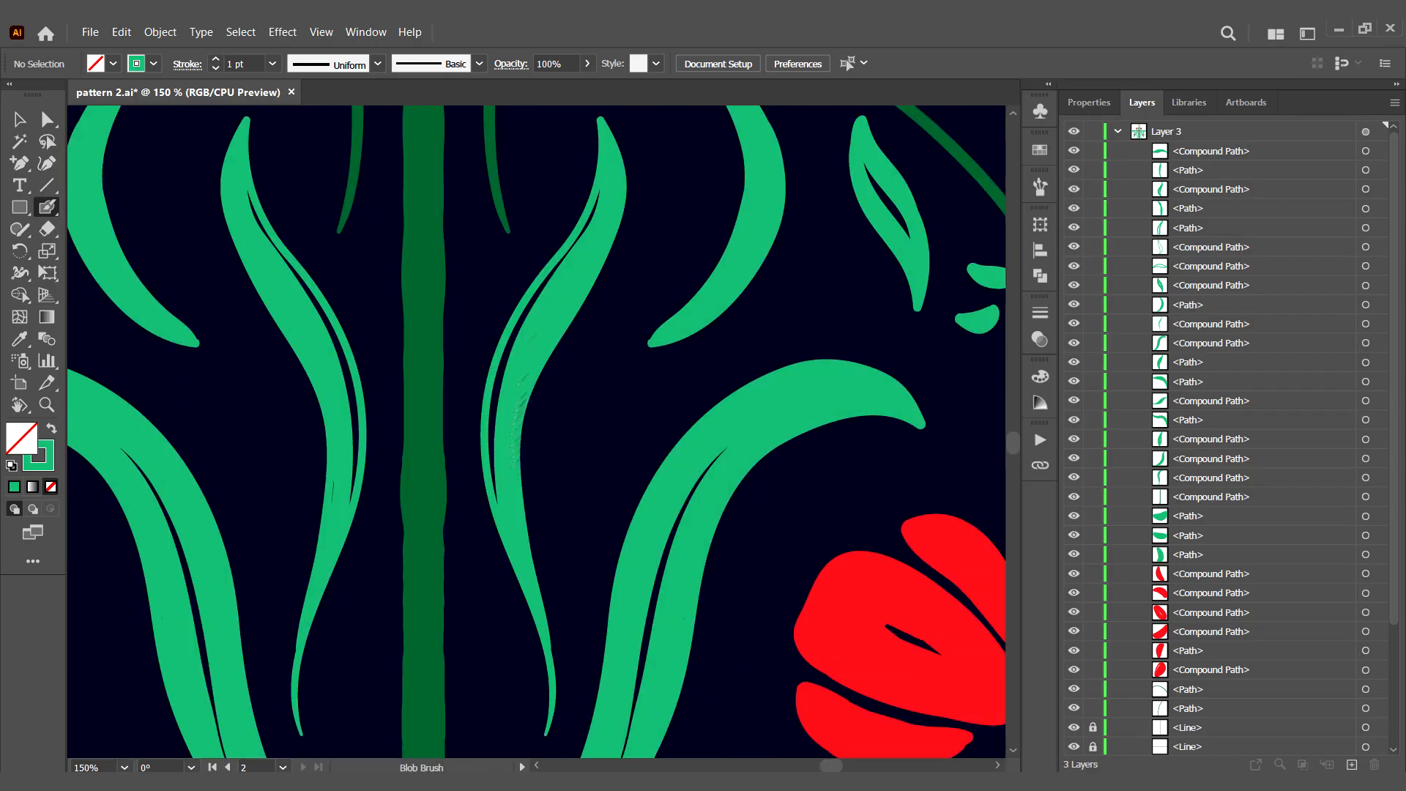
Step: Sample the central stem's dark green and paint a thin arched stem in the gap above the two upper buds
key("ctrl+minus")
key("ctrl+minus")
key("ctrl+minus")
key("ctrl+minus")
key("i")
left_click(468, 555)
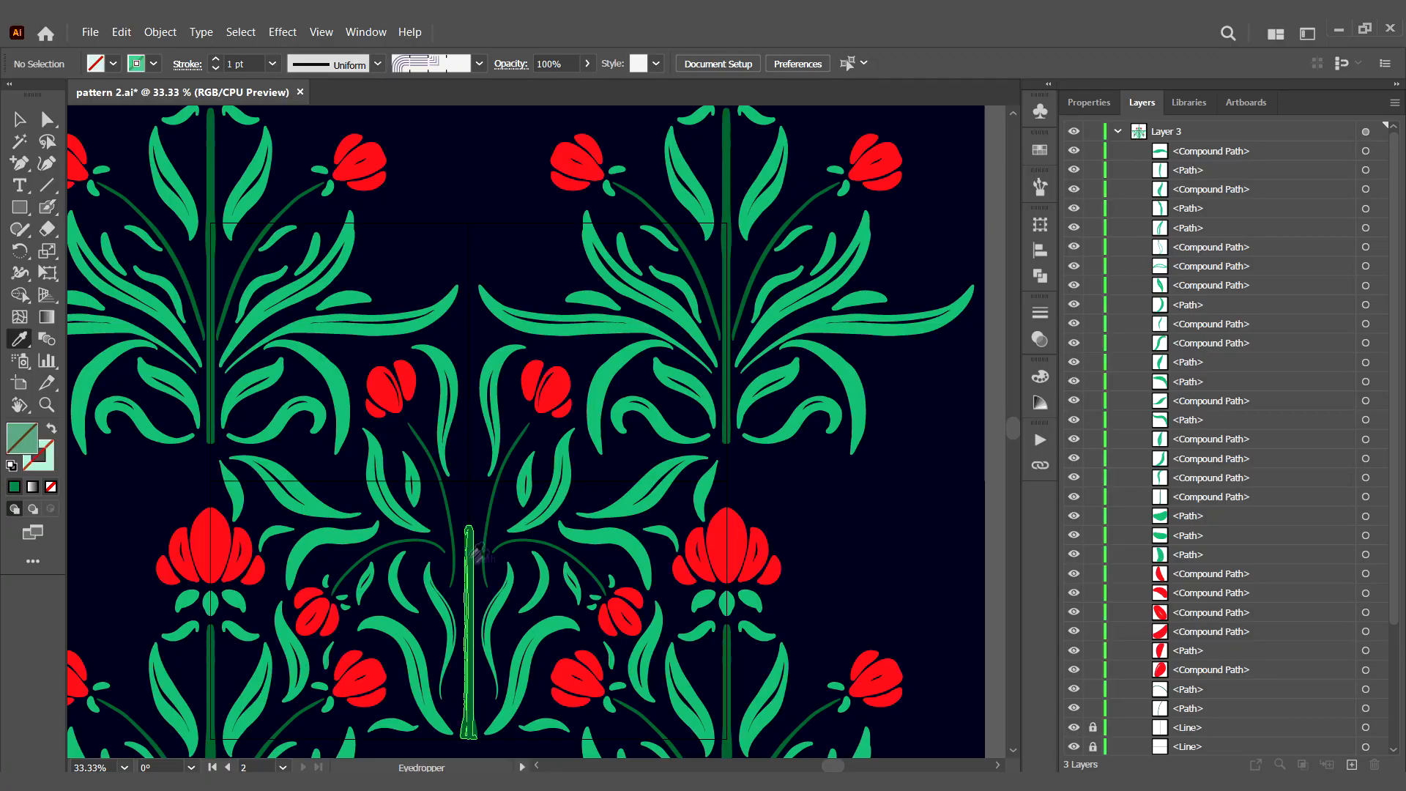
key("shift+b")
left_click_drag(414, 256, 465, 337)
key("shift+x")
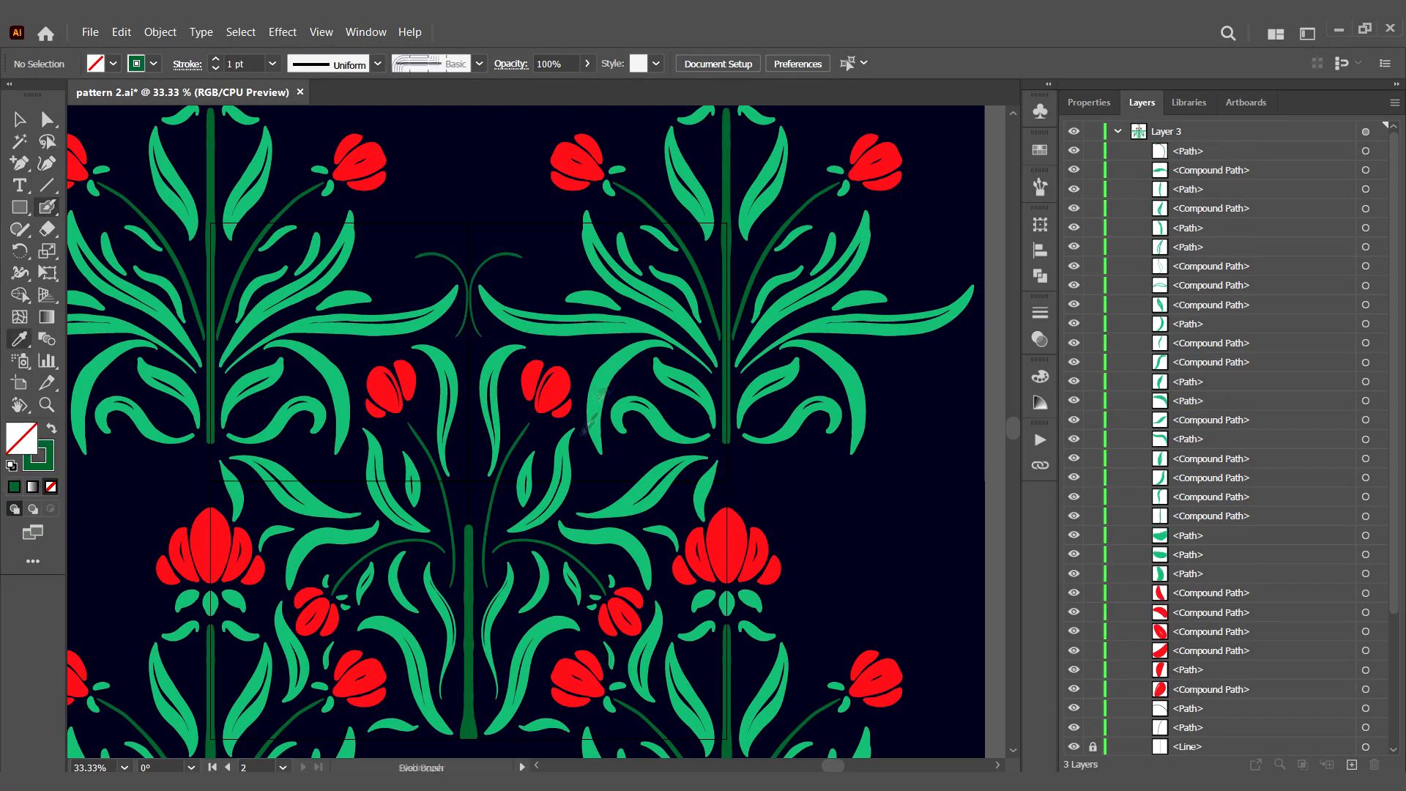
Step: Sample the bud red and paint a filled three-petal bud with a narrow centre slit at the new stem's end
left_click(558, 391)
key("shift+b")
left_click_drag(528, 268, 529, 266)
key("ctrl+z")
key("ctrl+plus")
key("ctrl+plus")
key("ctrl+plus")
left_click_drag(559, 183, 413, 660)
left_click_drag(358, 400, 354, 395)
left_click_drag(359, 347, 359, 344)
left_click_drag(338, 423, 375, 447)
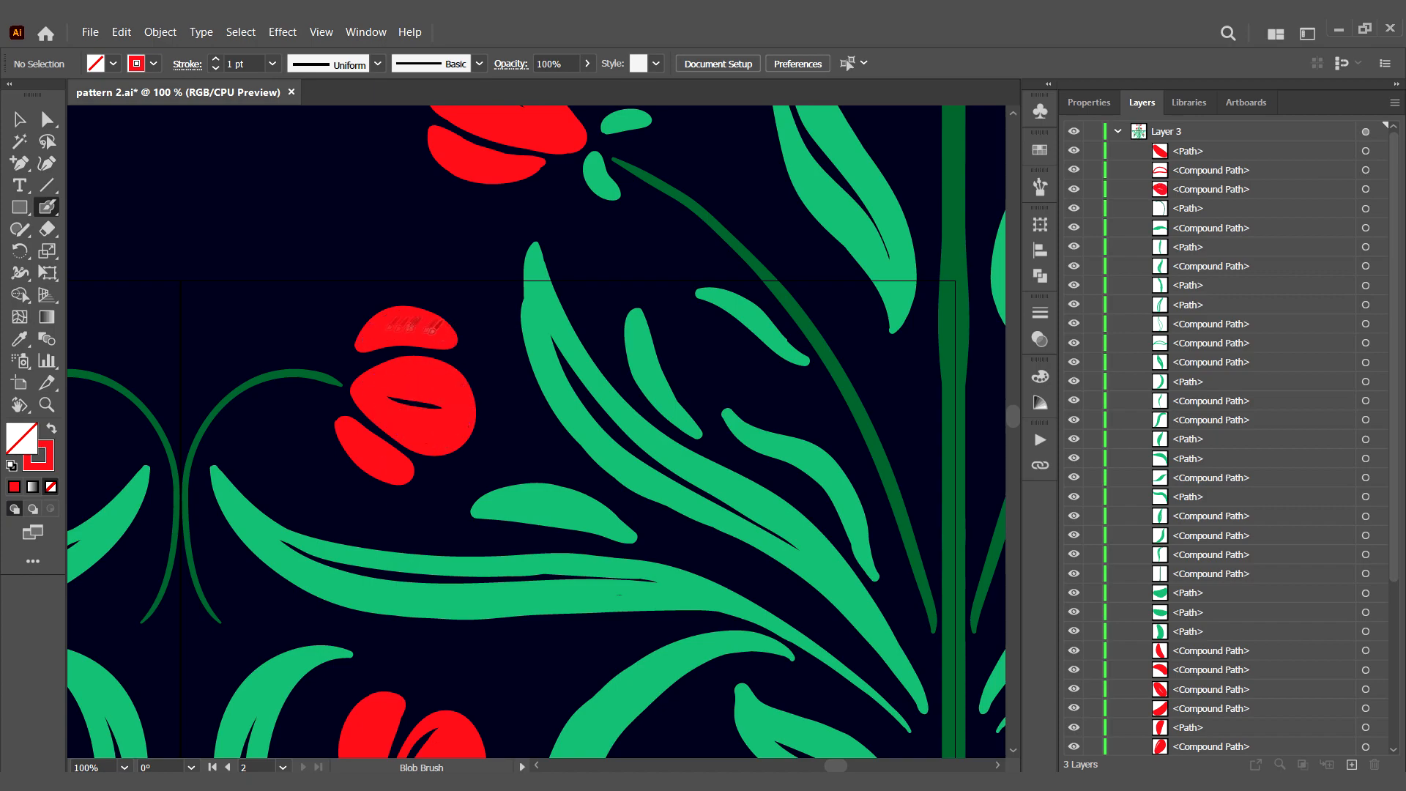
left_click_drag(432, 328, 437, 334)
Step: Sample the leaf green and paint small green leaves around the base of the new red bud
left_click_drag(432, 366, 530, 331)
left_click(629, 468)
key("shift+b")
left_click_drag(420, 307, 428, 313)
mouse_move(420, 364)
left_mouse_down()
mouse_move(410, 377)
mouse_move(751, 376)
left_mouse_up()
mouse_move(563, 284)
left_mouse_down()
mouse_move(600, 334)
mouse_move(587, 340)
left_mouse_up()
left_click_drag(424, 696, 721, 118)
left_click_drag(549, 372, 546, 378)
mouse_move(451, 409)
left_mouse_down()
mouse_move(505, 401)
mouse_move(557, 416)
left_mouse_up()
key("ctrl+z")
key("ctrl+z")
key("ctrl+z")
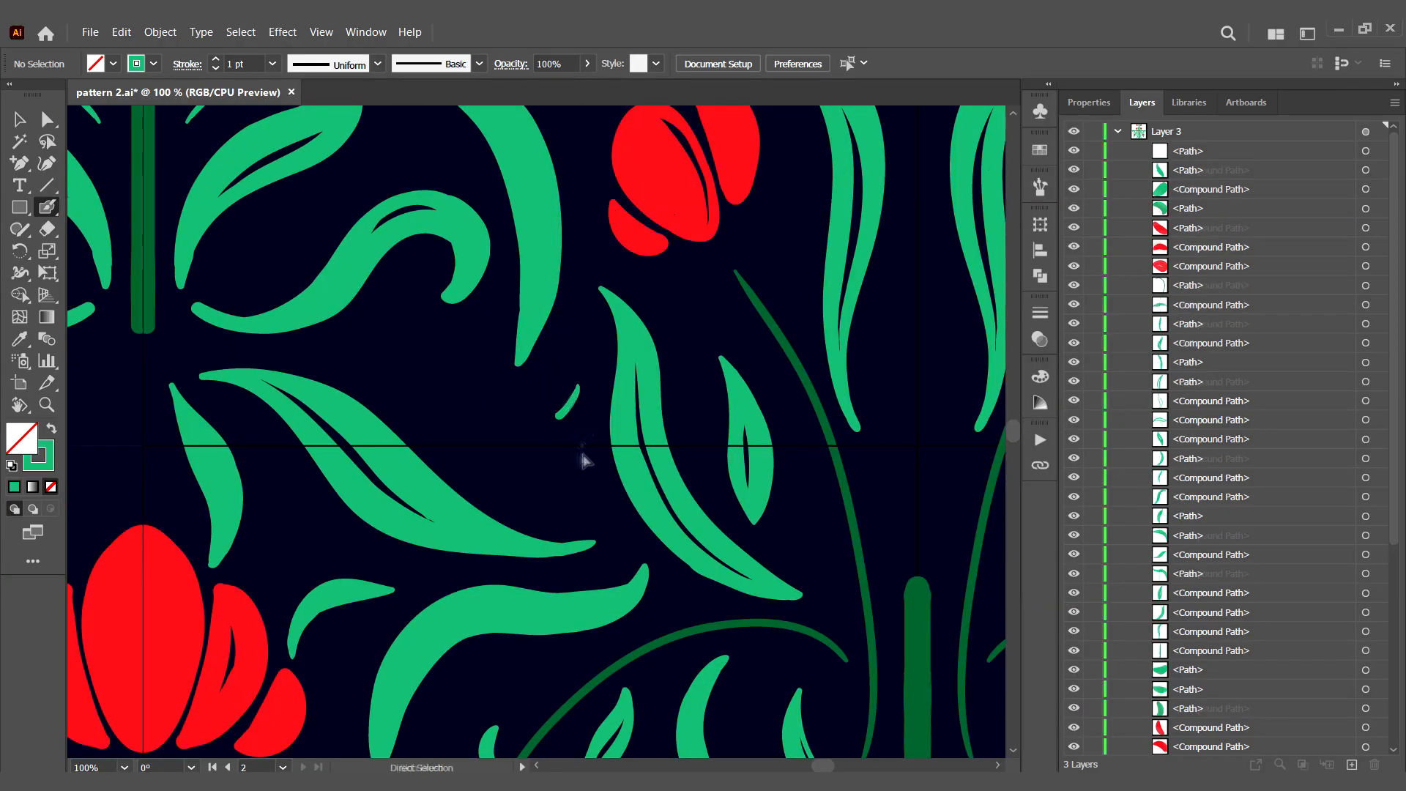
key("ctrl+z")
Step: Paint a slender green leaf in the empty gap beside the large slanted leaf and the tall upright leaf
left_click_drag(476, 323, 608, 511)
left_click_drag(586, 494, 472, 377)
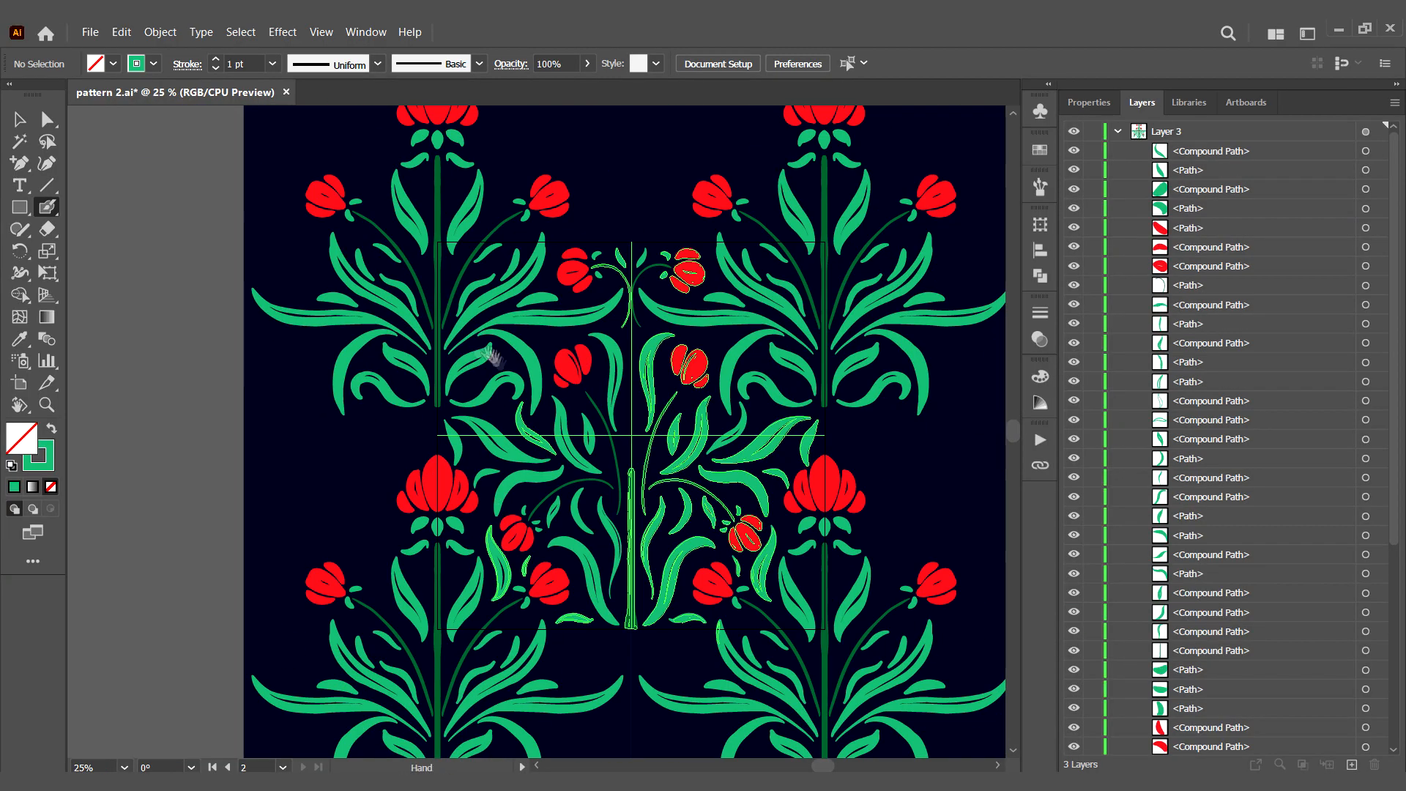
key("ctrl+minus")
key("ctrl+minus")
Step: Collapse and lock Layer 3, and add a new layer above it
left_click(1115, 131)
left_click(1190, 132)
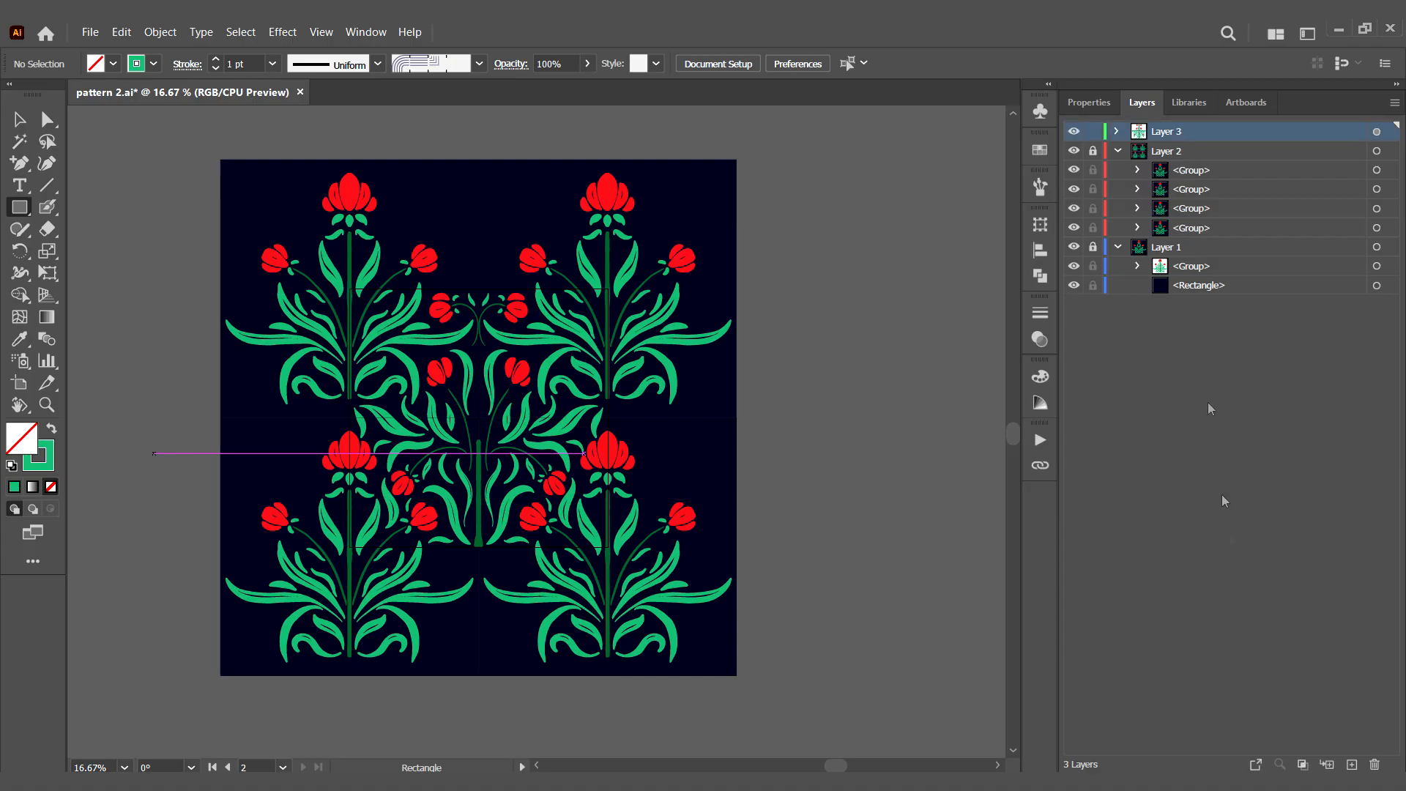
left_click(1351, 765)
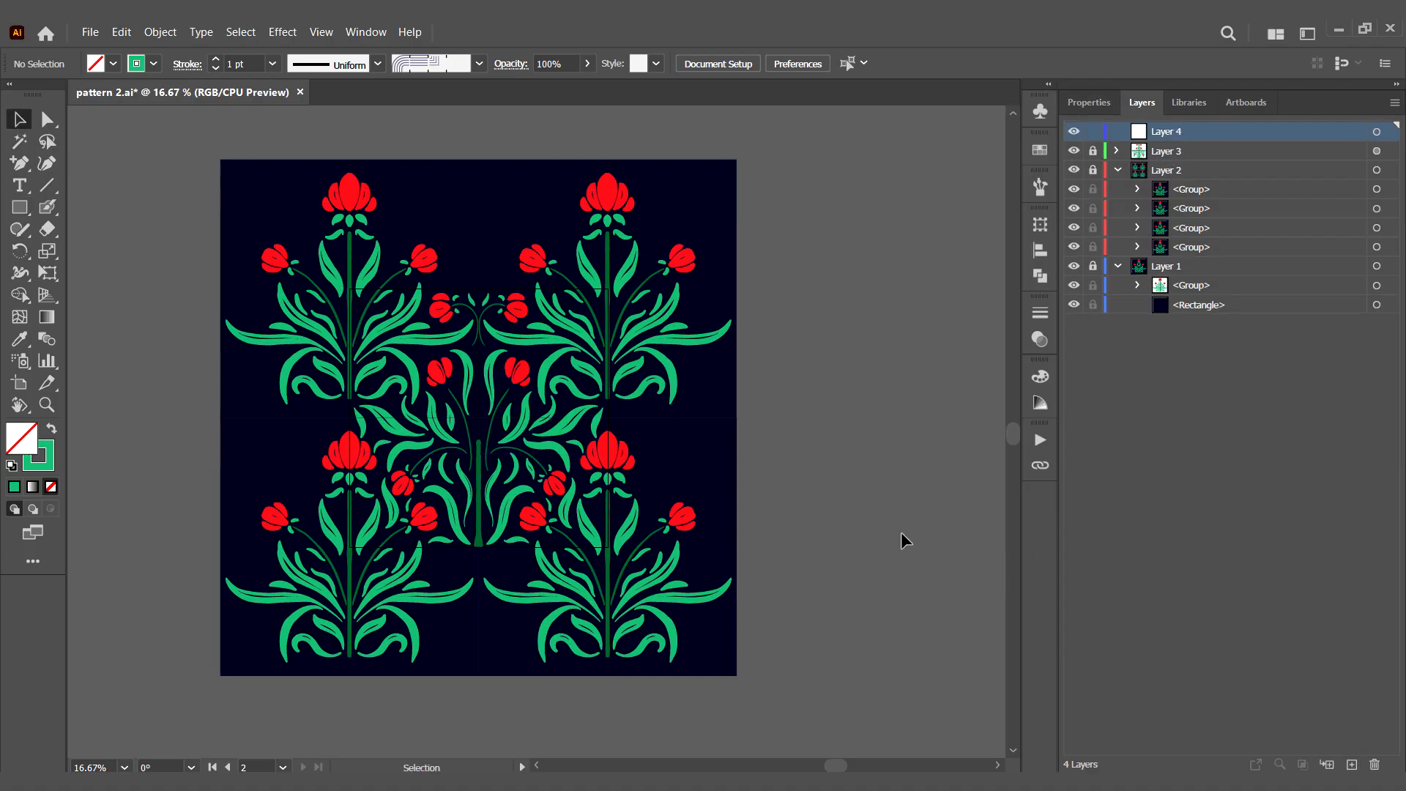
Step: Unlock Layer 3, select all of its artwork and expand its appearance
left_click(1114, 151)
left_click(1364, 151)
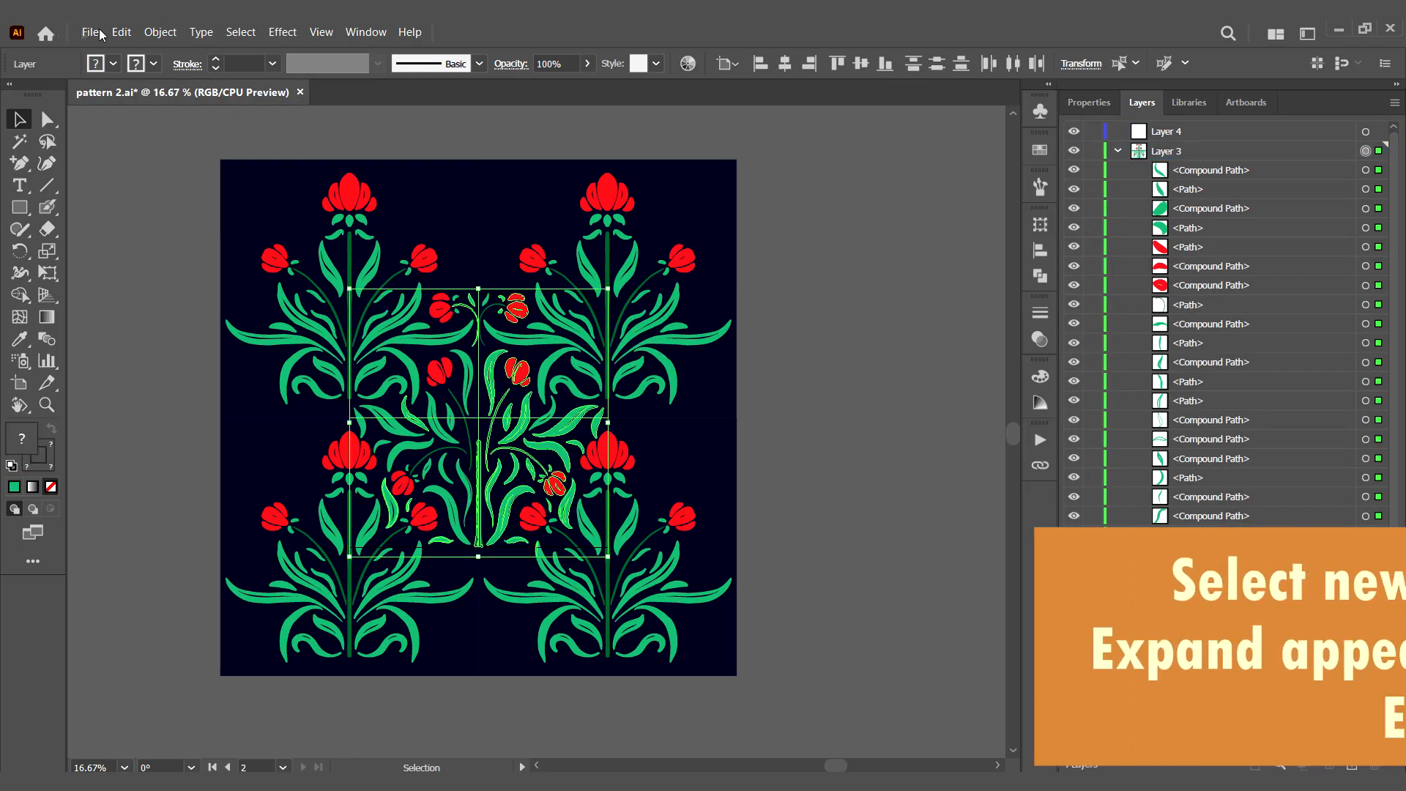
left_click(148, 30)
left_click(206, 238)
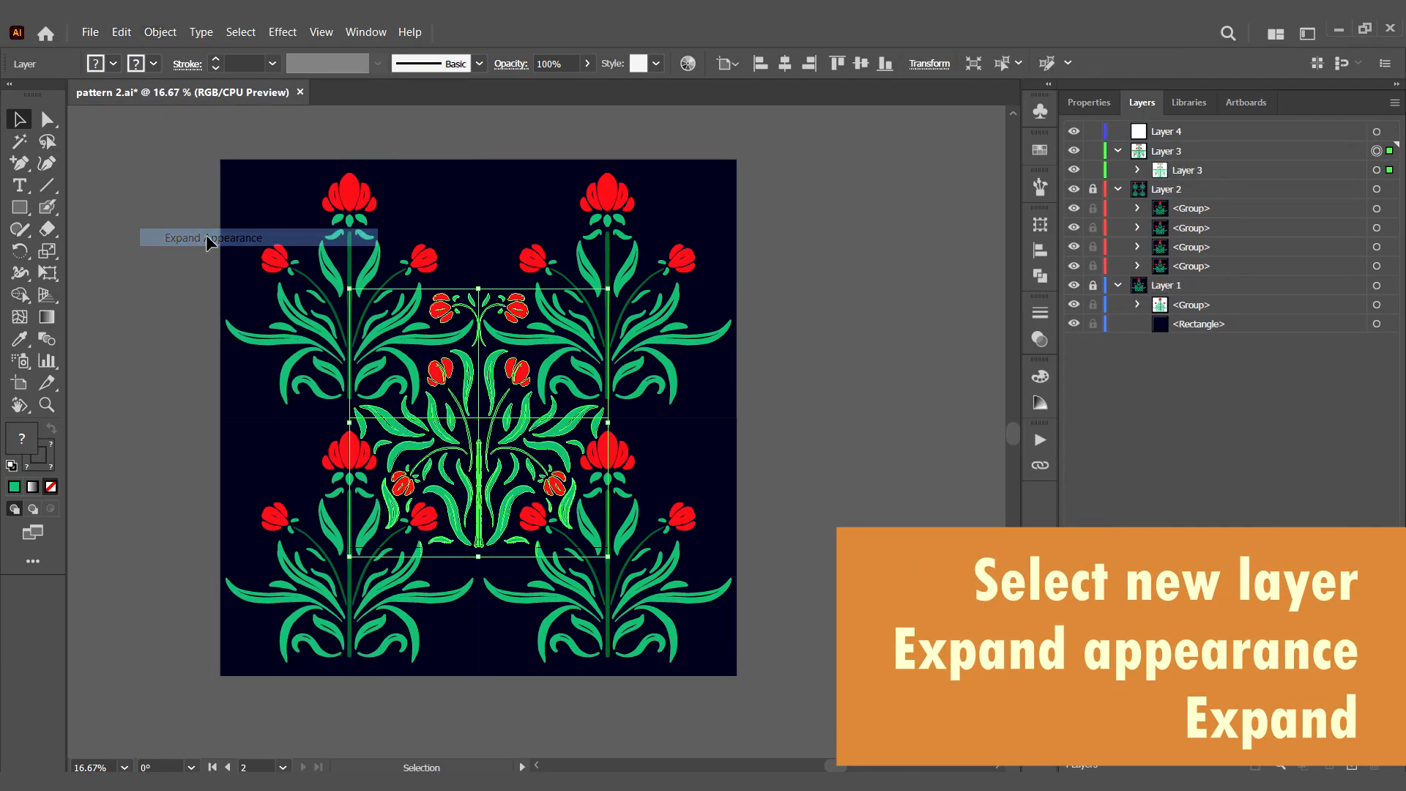
Step: Expand the fill and stroke of the Layer 3 artwork, and deselect it
left_click(150, 31)
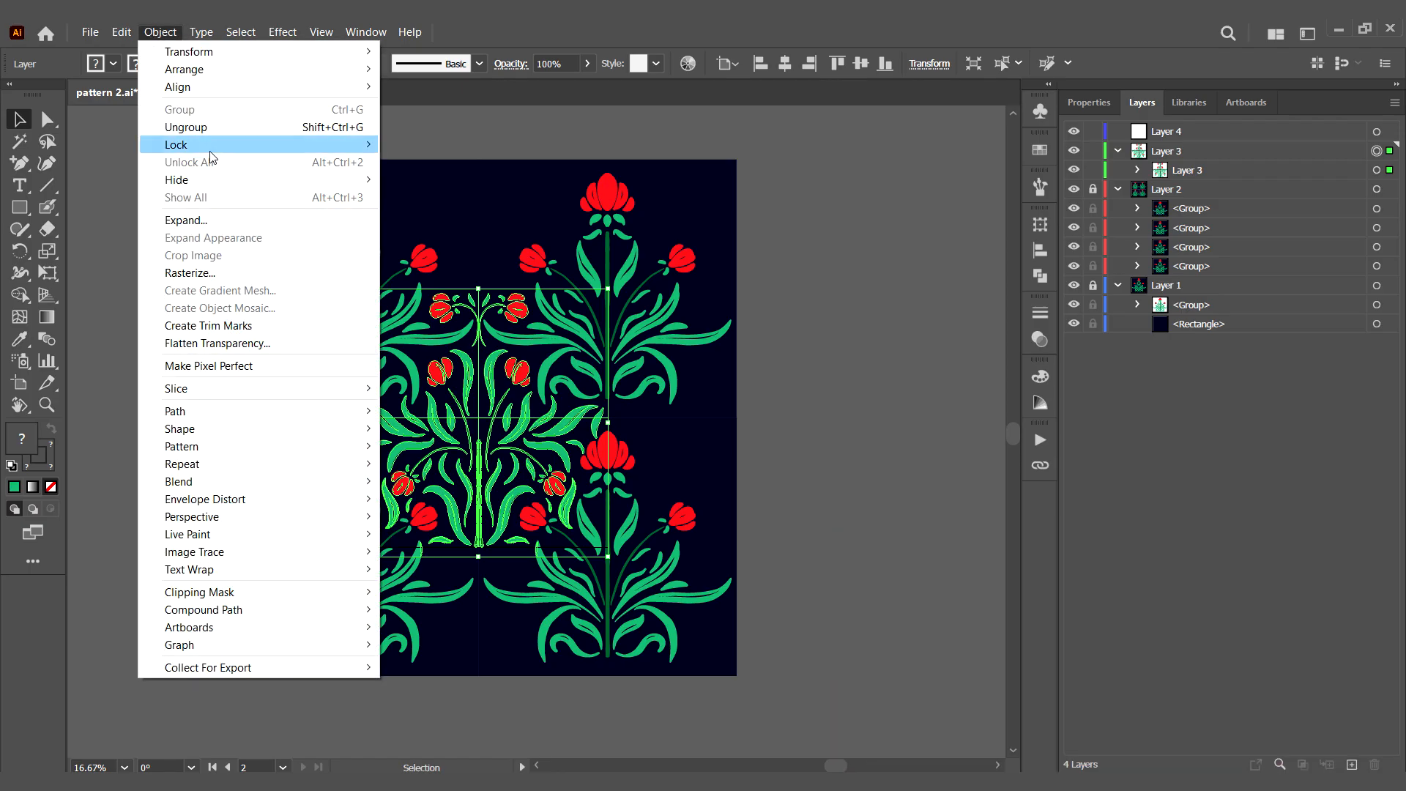
left_click(185, 219)
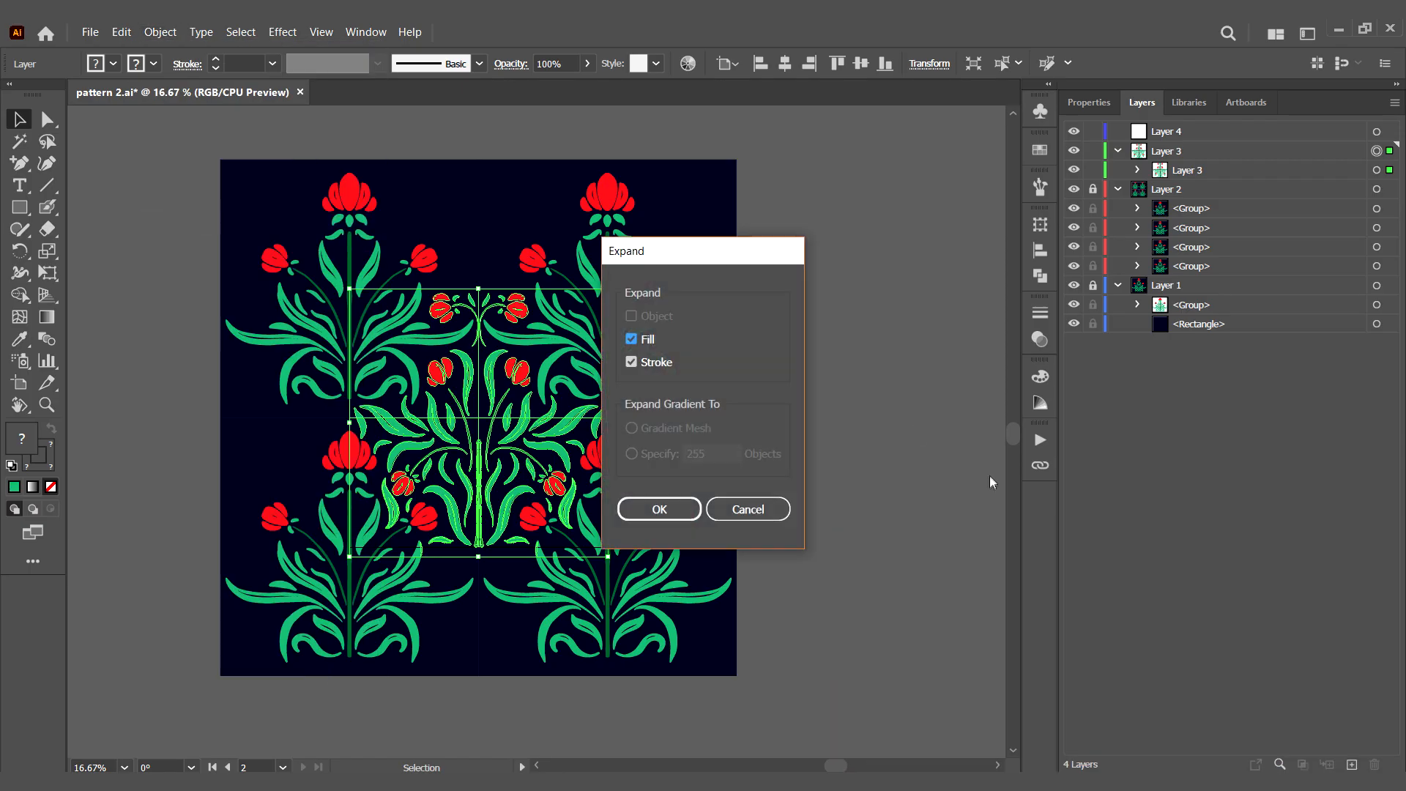
left_click(673, 510)
left_click(846, 402)
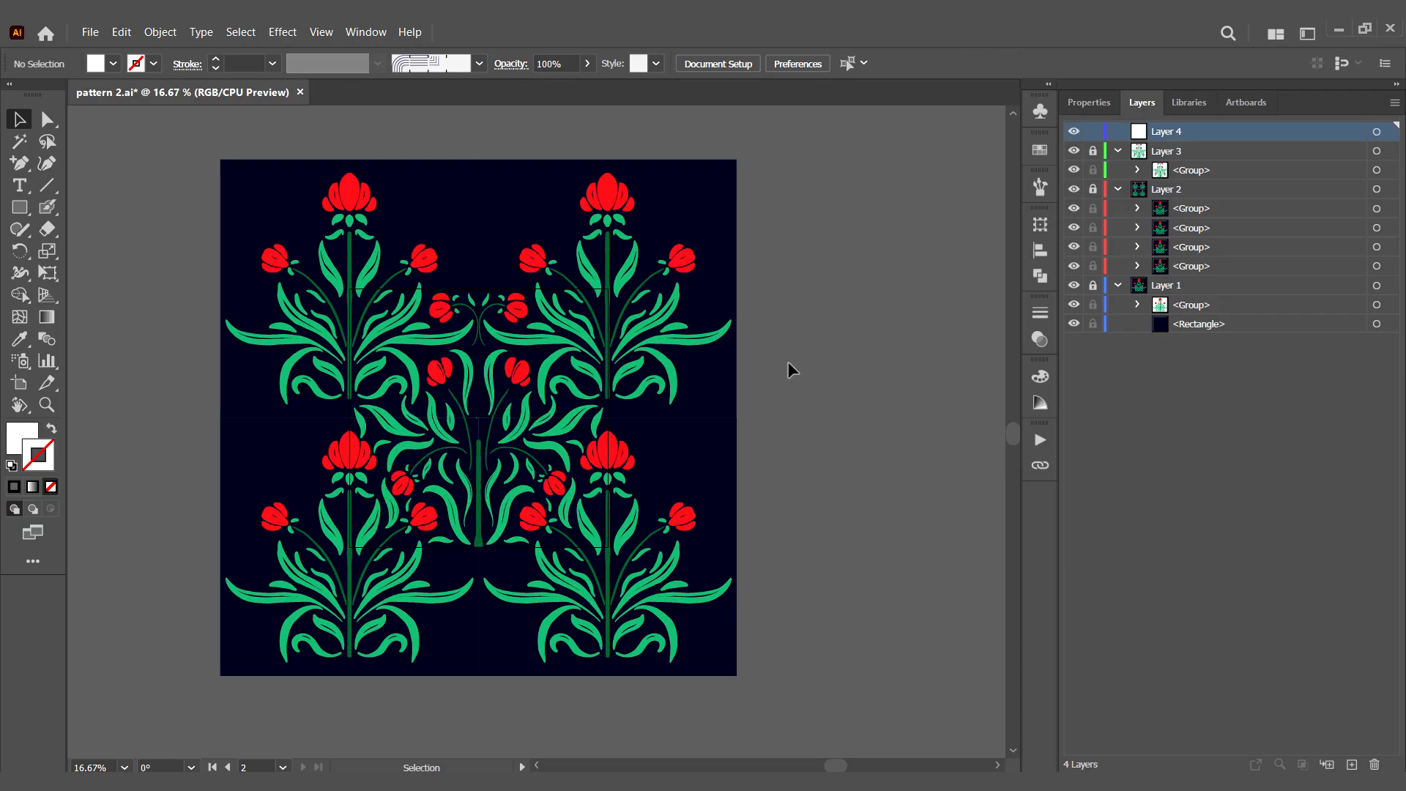
Step: Create a white 1080 × 1080 px square on Layer 4 and centre it on the artboard
left_click(806, 379)
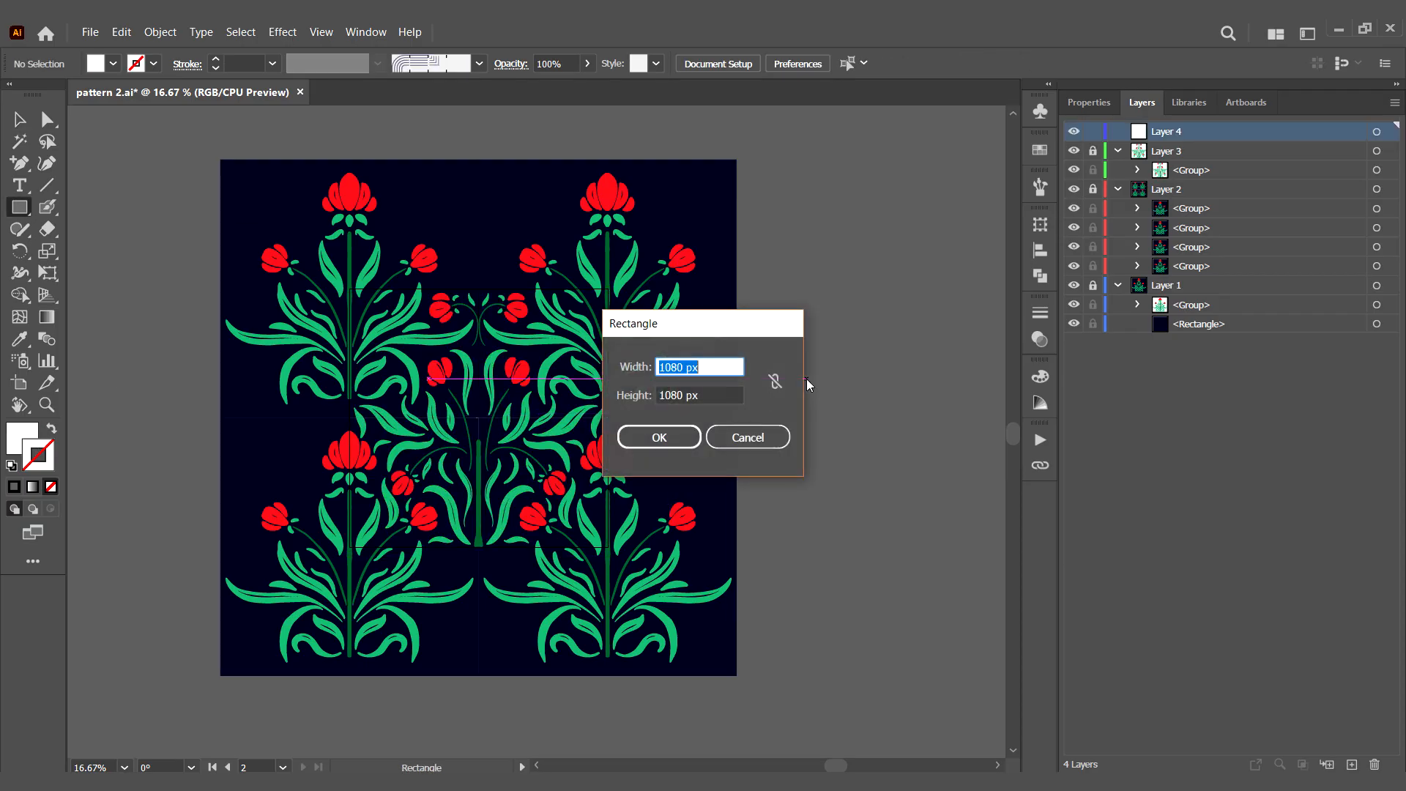
key("Return")
key("v")
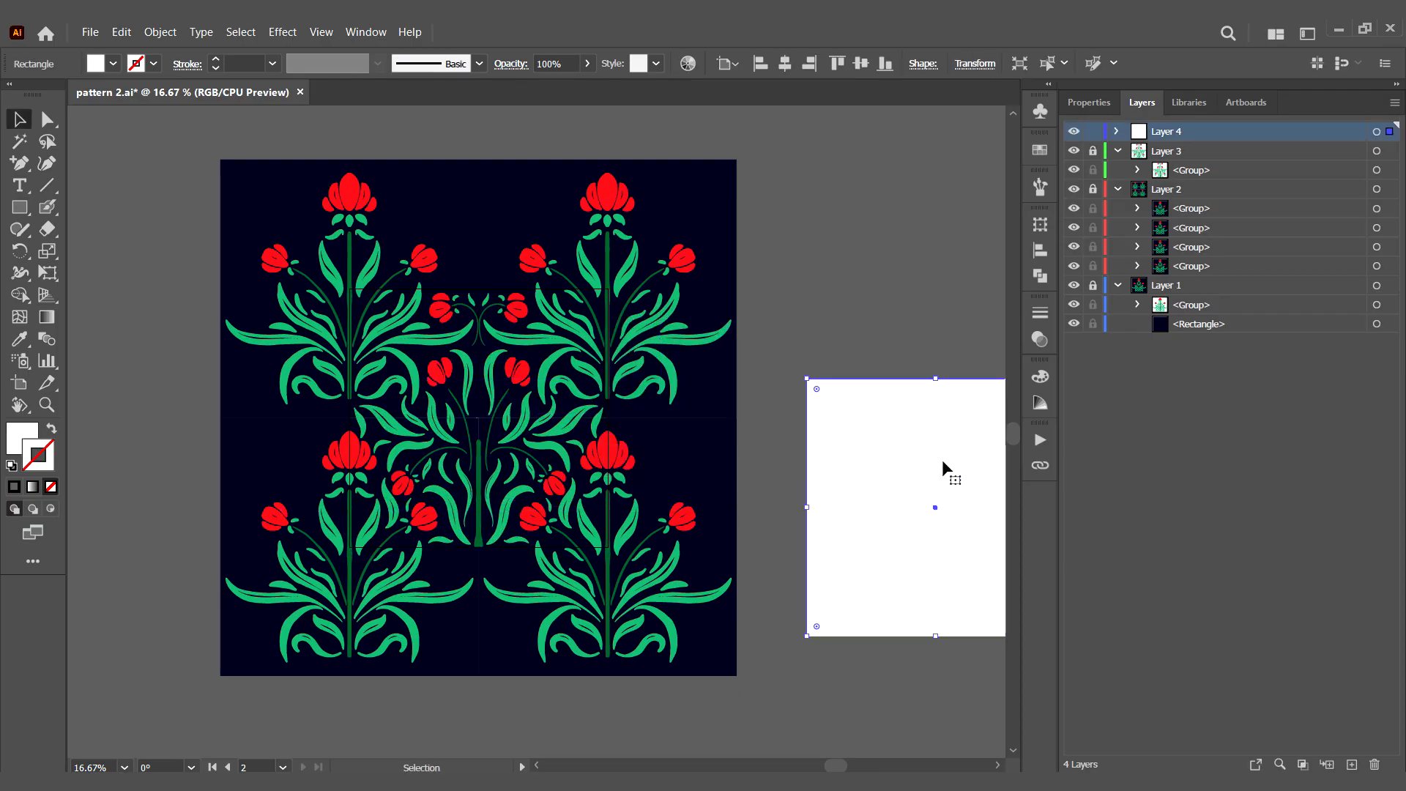
left_click_drag(945, 461, 492, 373)
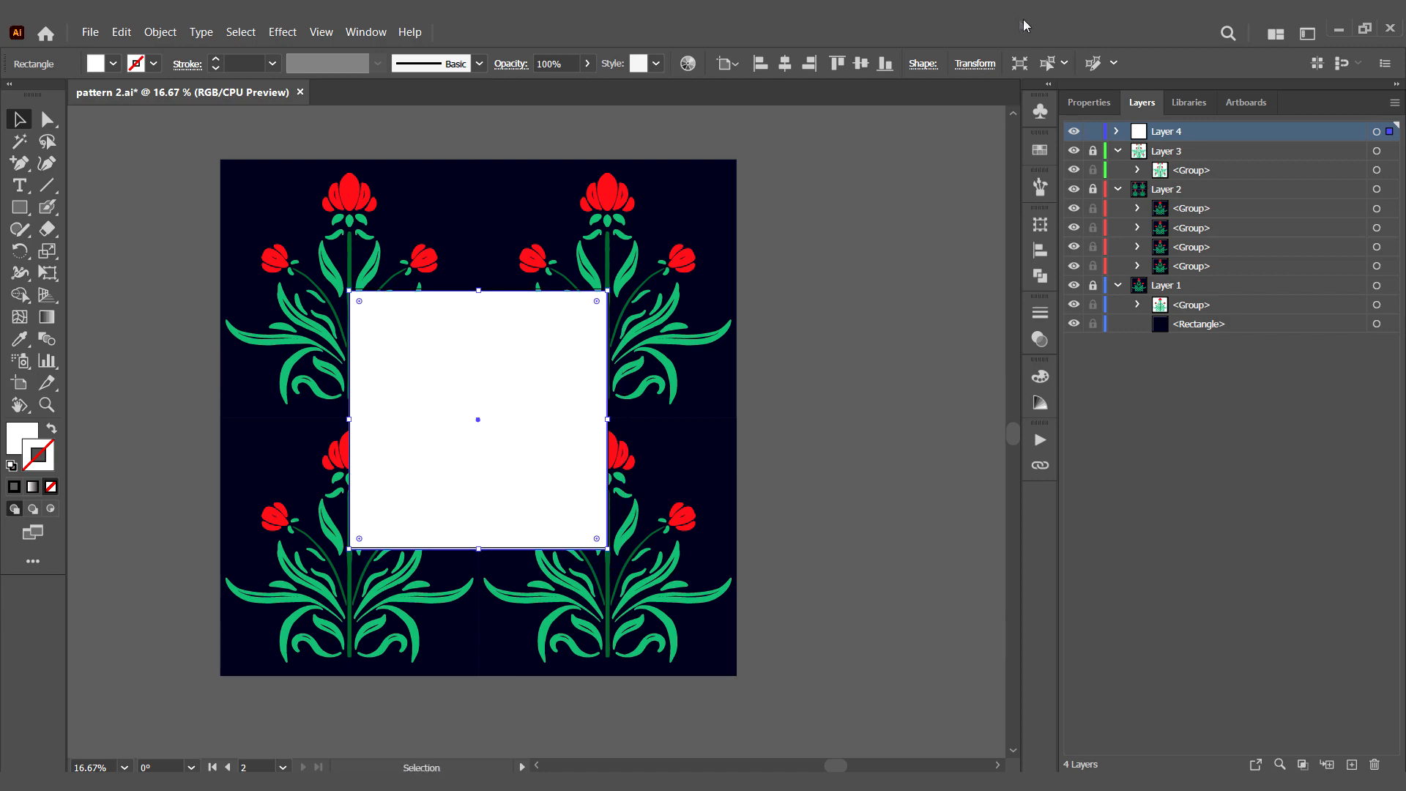
left_click(862, 65)
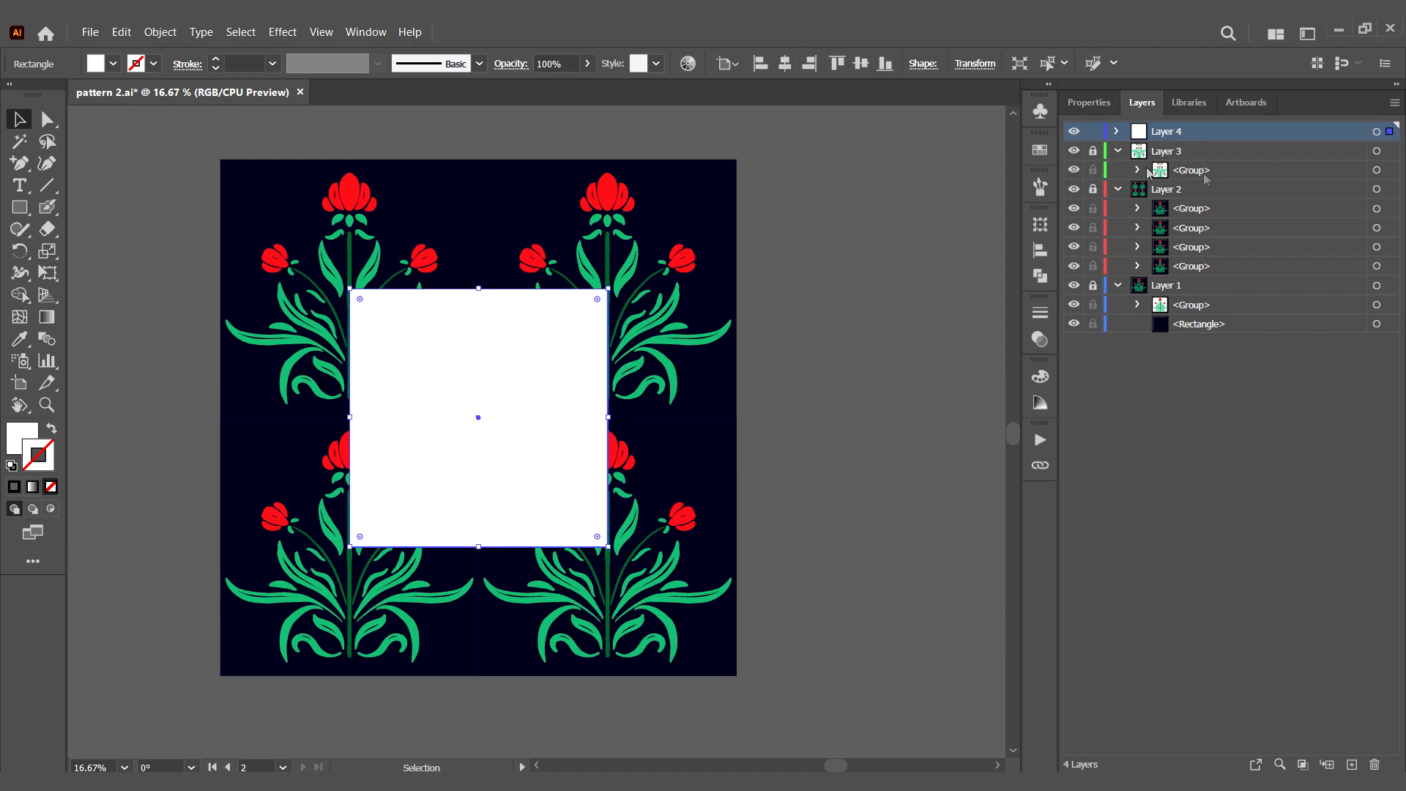
Step: Unlock Layers 2 and 3, select all unlocked artwork and make a clipping mask with the white square
left_click(853, 260)
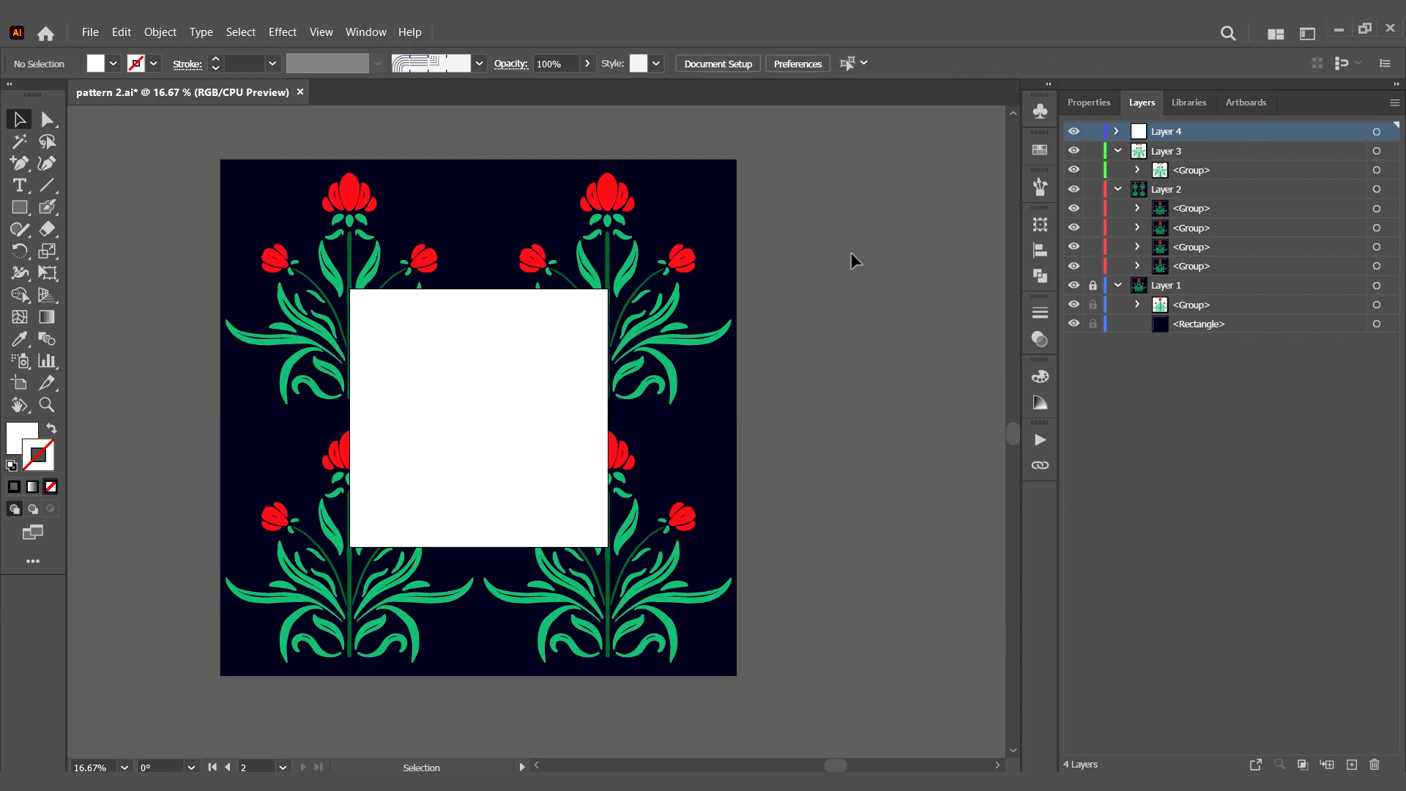
key("ctrl+a")
right_click(496, 438)
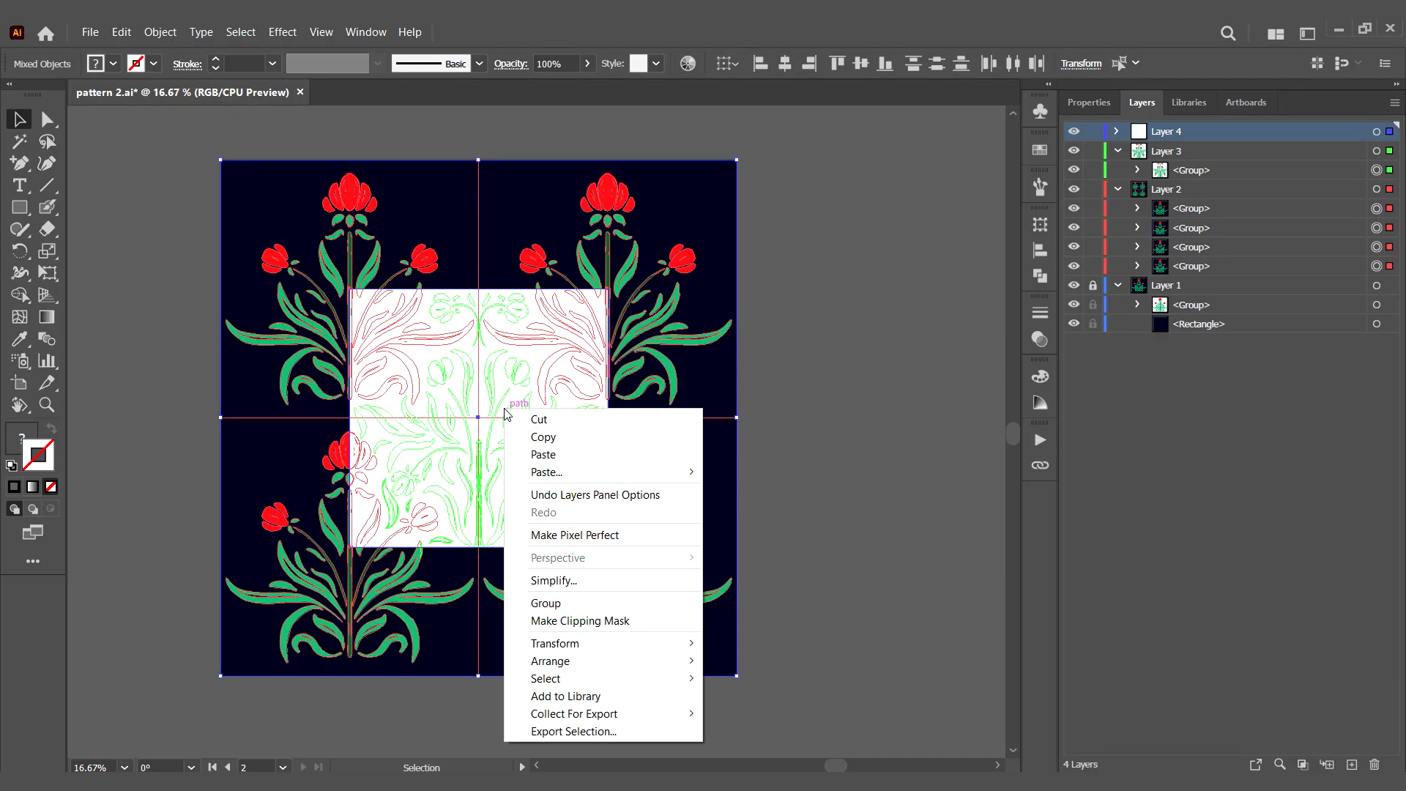
left_click(565, 619)
left_click(691, 586)
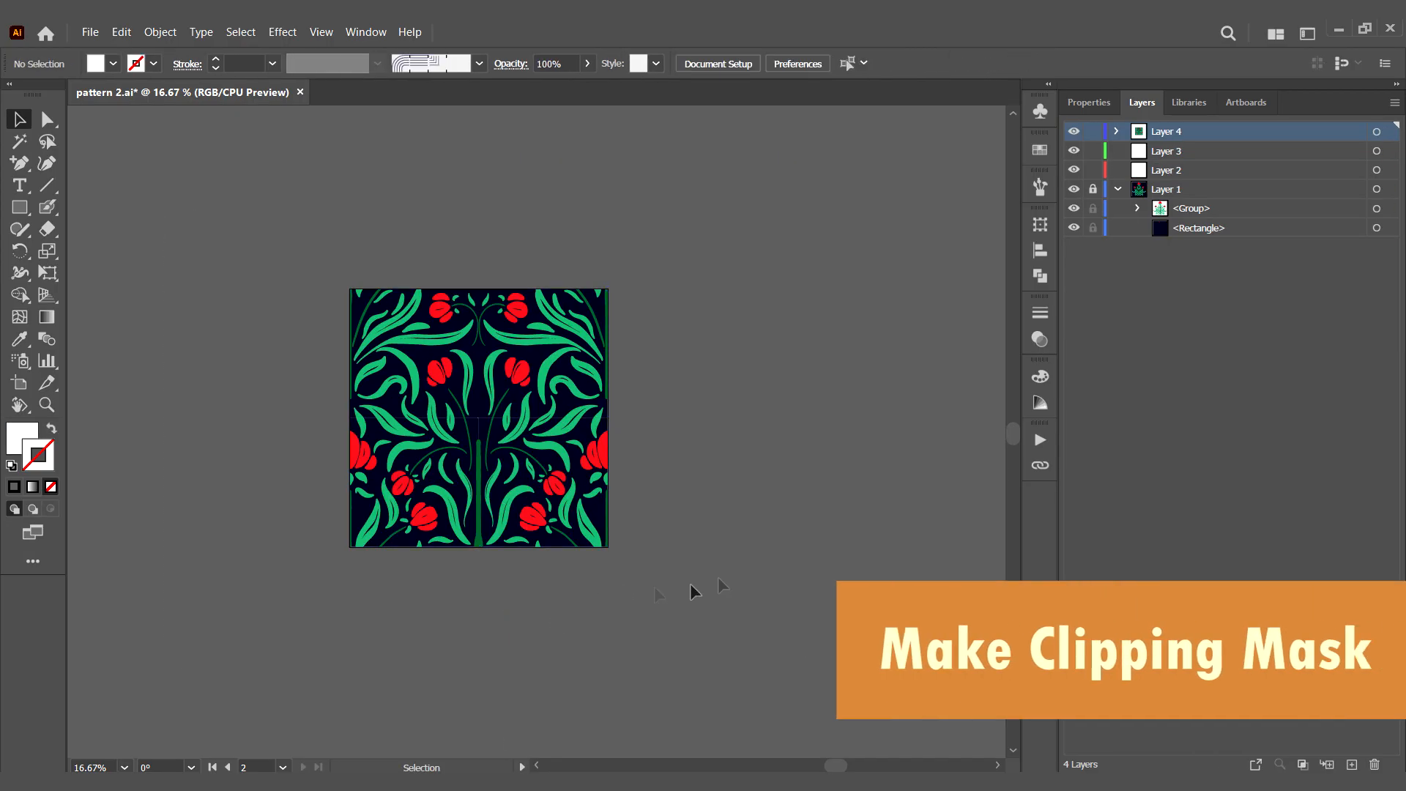
Step: Duplicate the clipped tile into the empty space beside the artboard
left_click(597, 487)
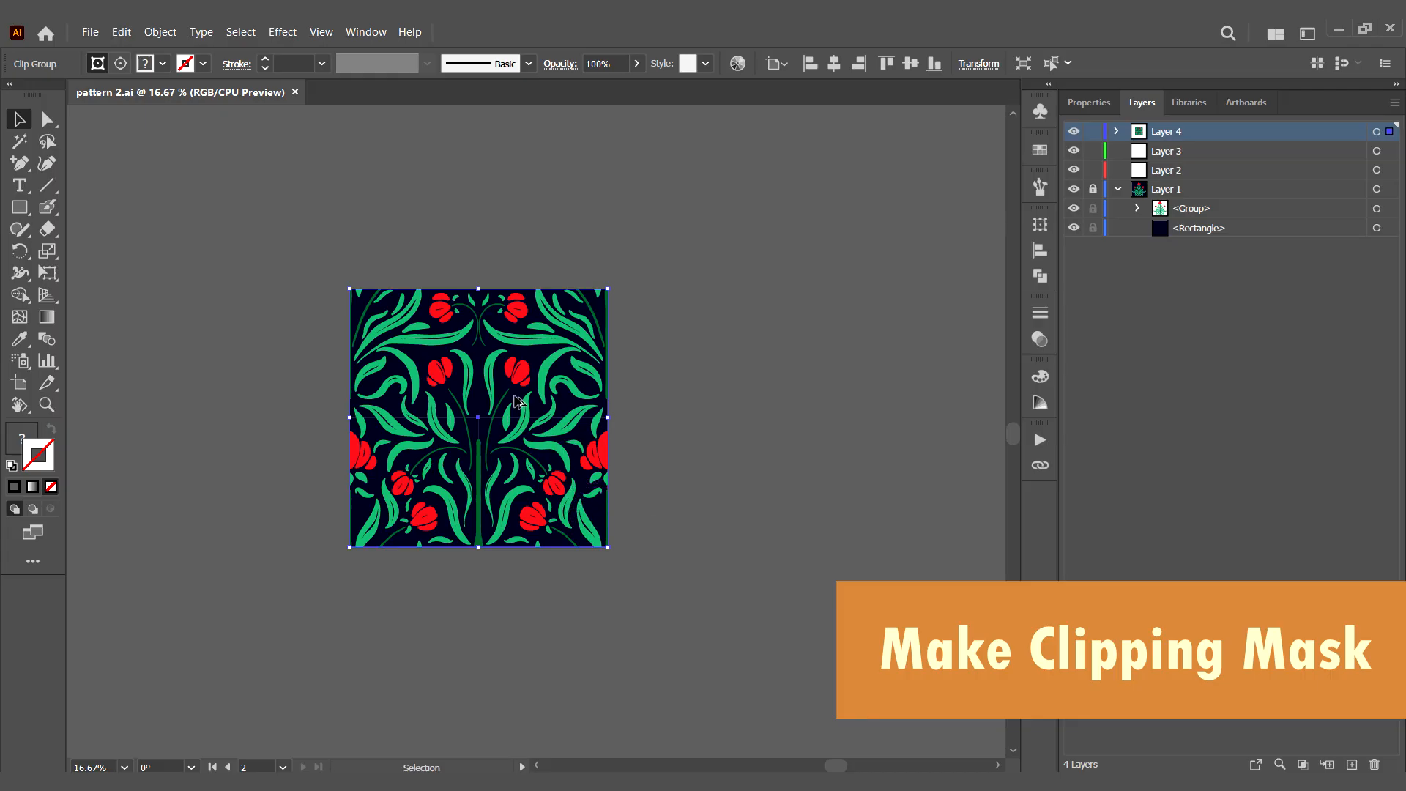
left_click_drag(517, 401, 914, 397)
left_click_drag(938, 425, 705, 430)
Step: Try to remove the duplicate tile's masked parts with the Pathfinder Crop operation
left_click(1042, 278)
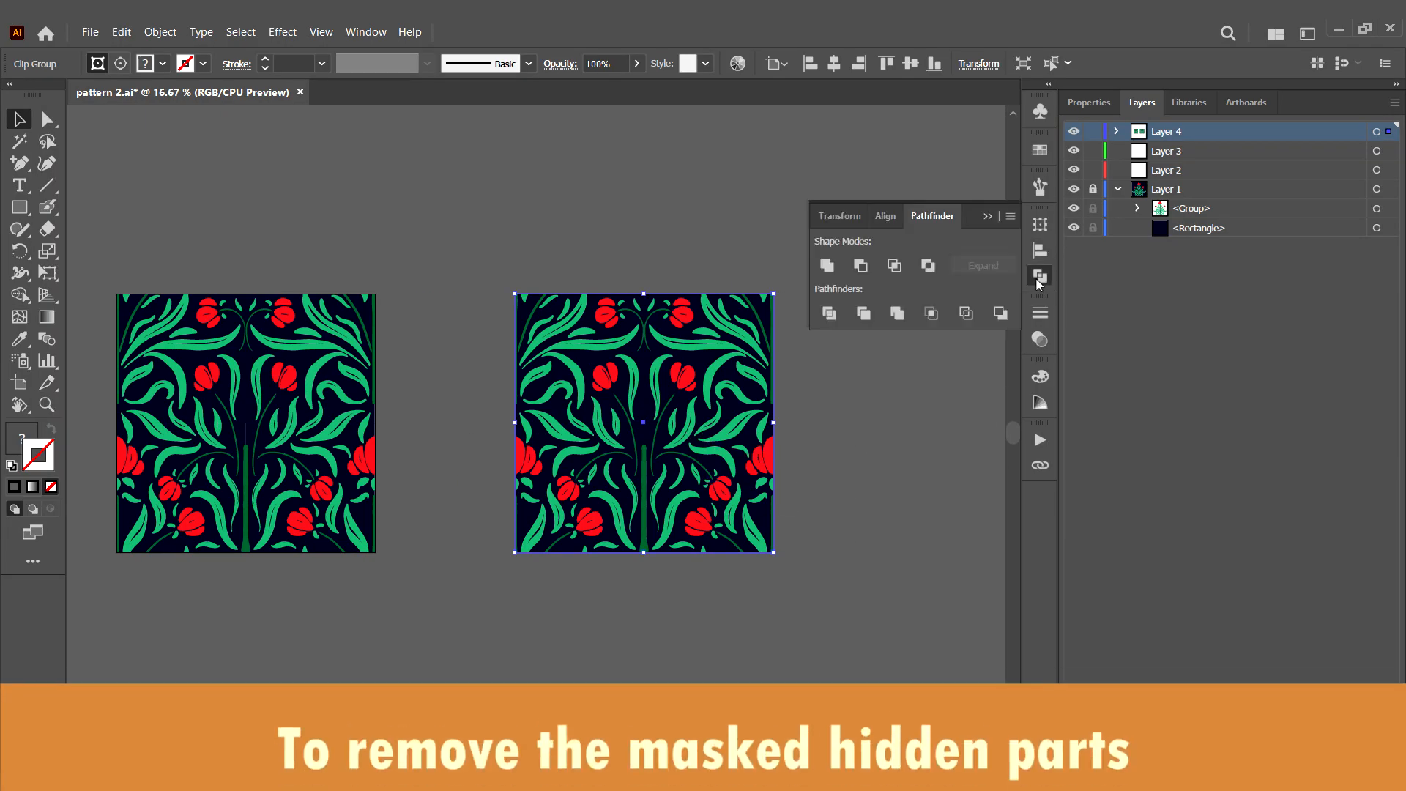
left_click(930, 314)
left_click(830, 416)
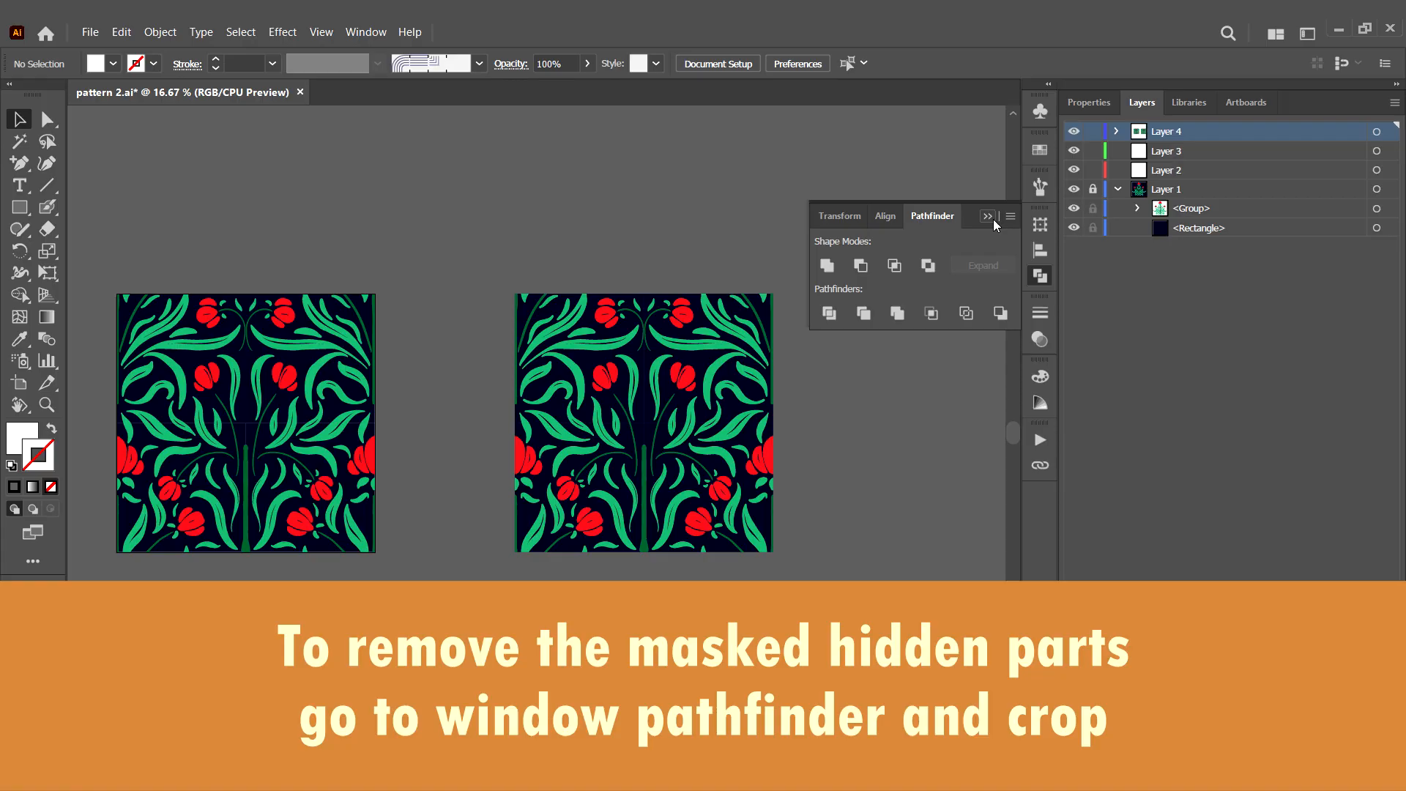
key("ctrl+z")
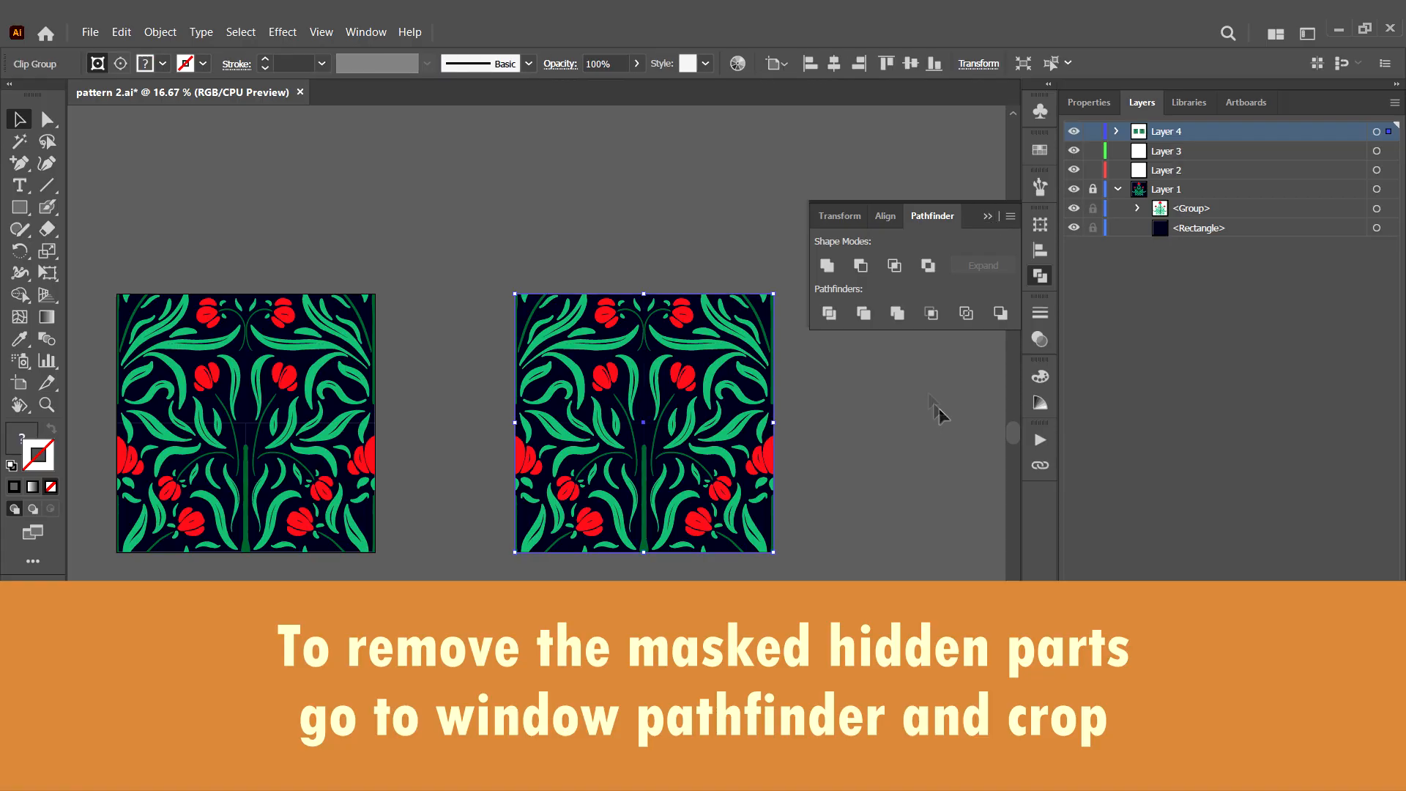
Step: Apply the Pathfinder Trim operation to the duplicate tile to remove its masked parts
left_click(863, 313)
left_click(798, 496)
left_click_drag(679, 268, 568, 268)
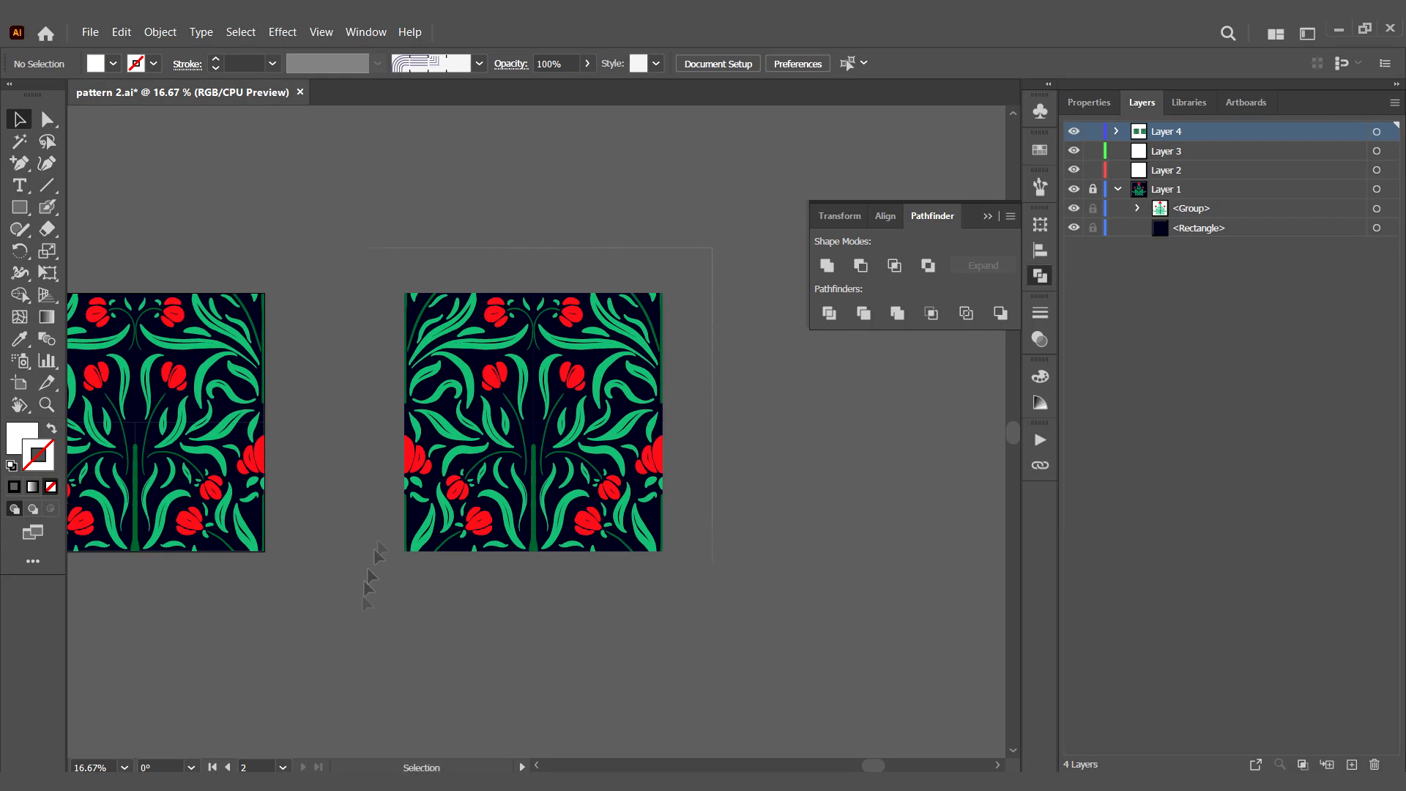
Step: Make a pattern from the trimmed tile, keep the Grid tile type and finish pattern editing
left_click(630, 476)
left_click(160, 31)
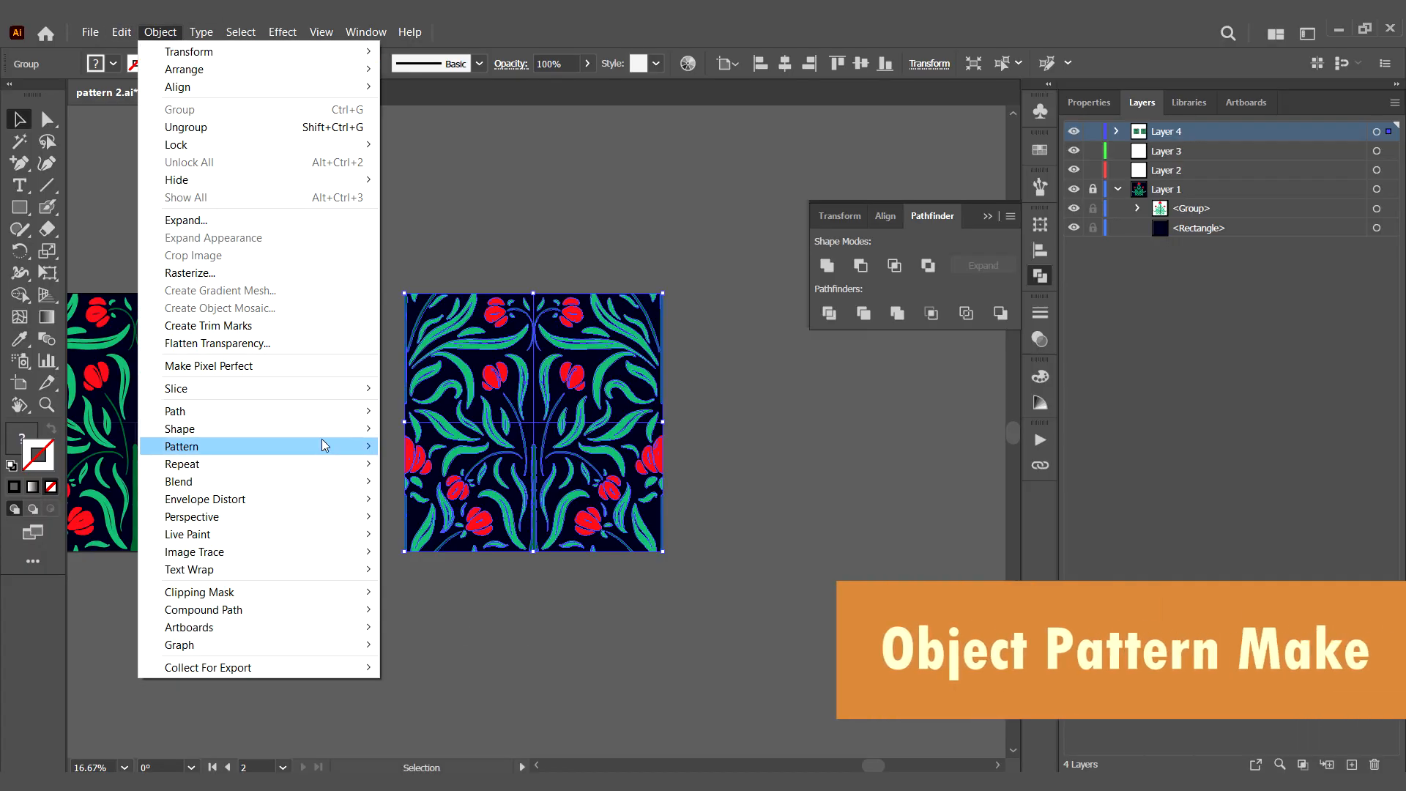
mouse_move(314, 446)
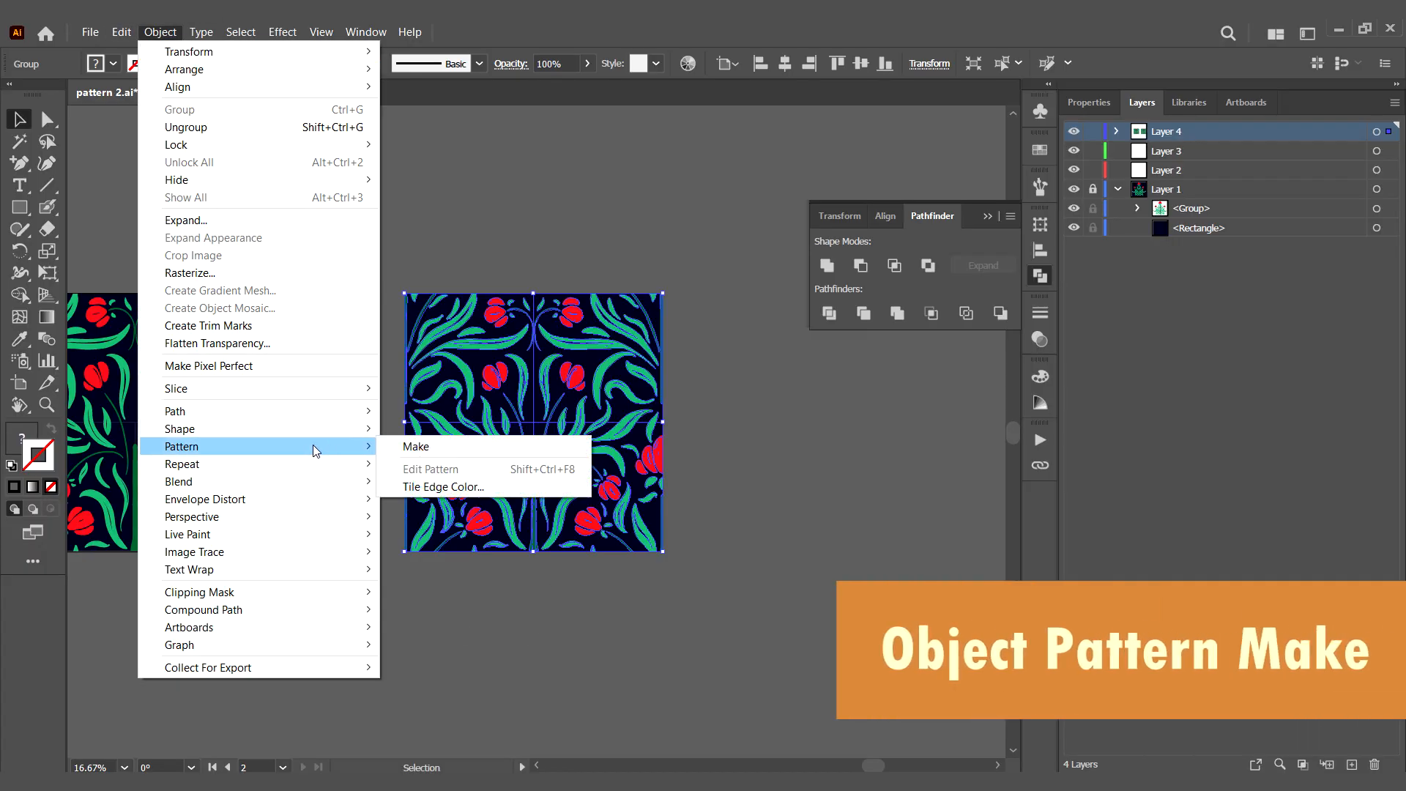
left_click(402, 446)
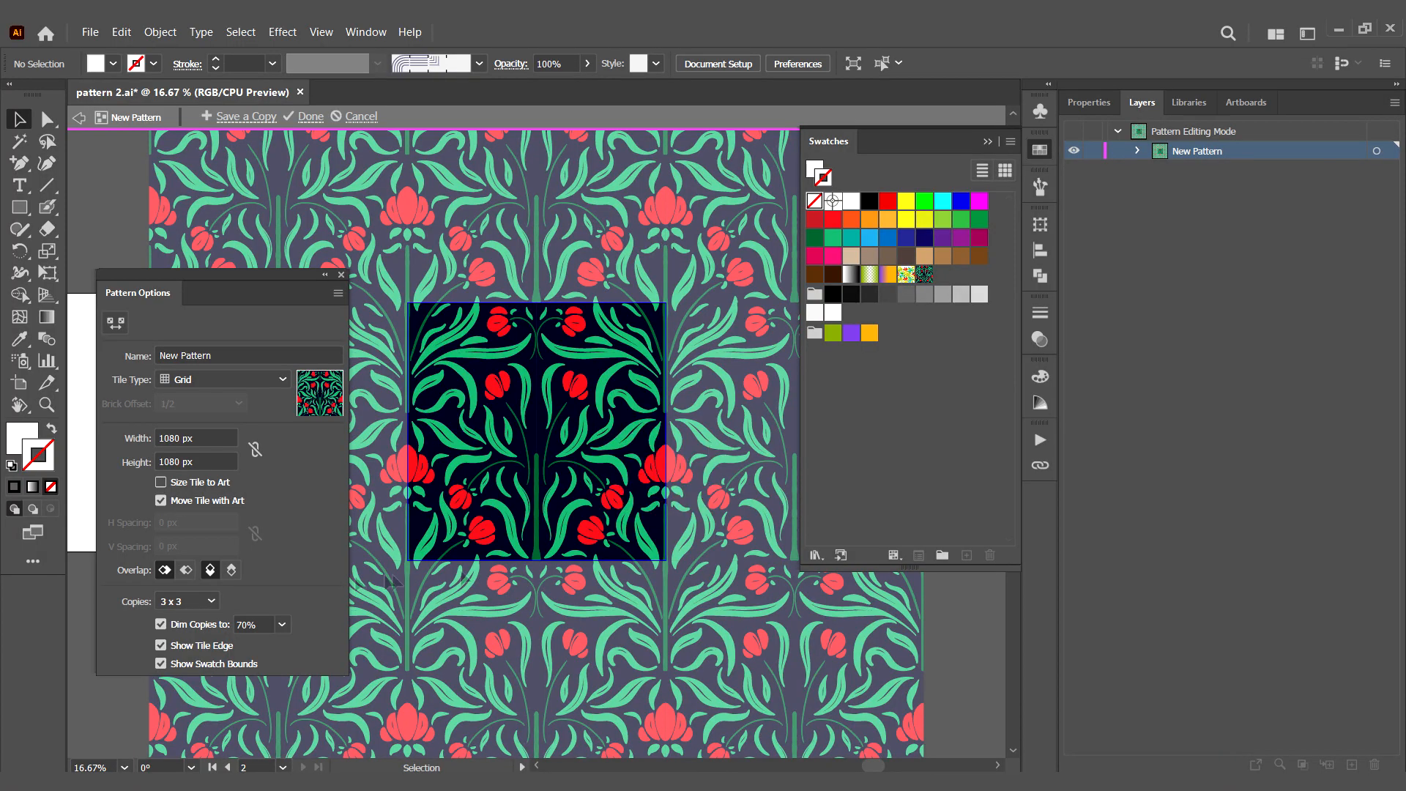
left_click(195, 380)
left_click(195, 381)
left_click(311, 116)
Step: Draw a large, nearly square rectangle in an empty area and fill it with the New Pattern swatch, giving it a white stroke
left_click_drag(689, 415, 82, 407)
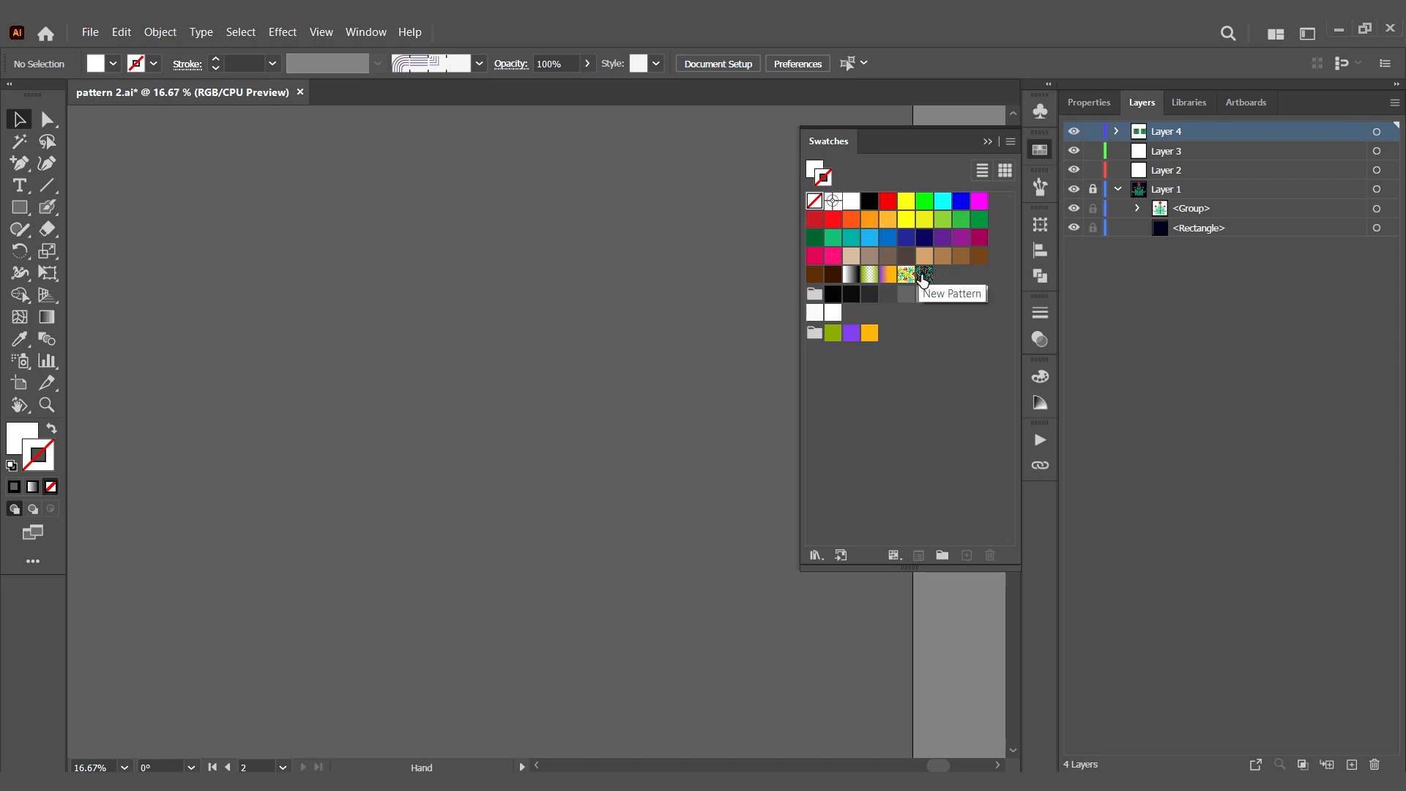
key("m")
mouse_move(123, 147)
left_mouse_down()
mouse_move(429, 408)
mouse_move(718, 707)
left_mouse_up()
left_click(924, 275)
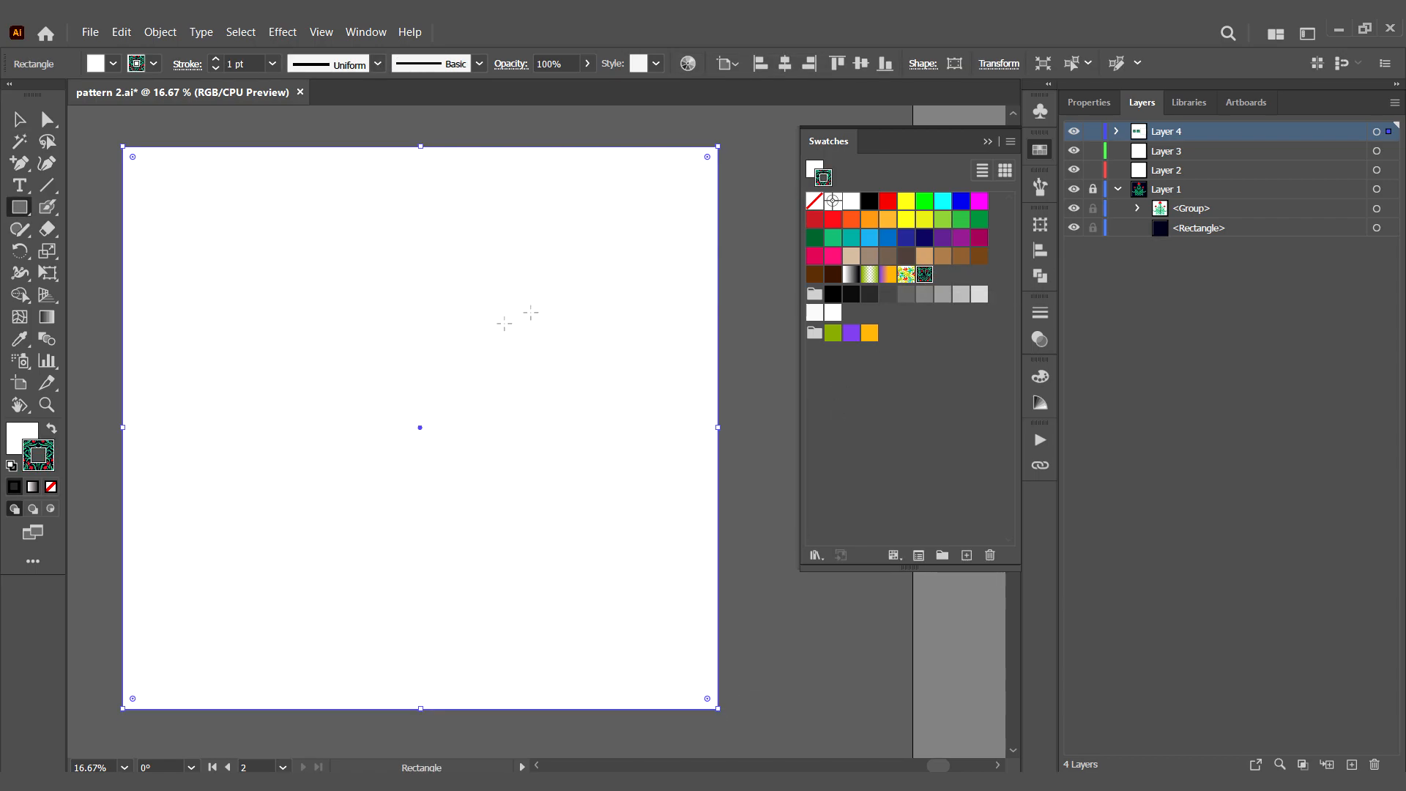
left_click(51, 429)
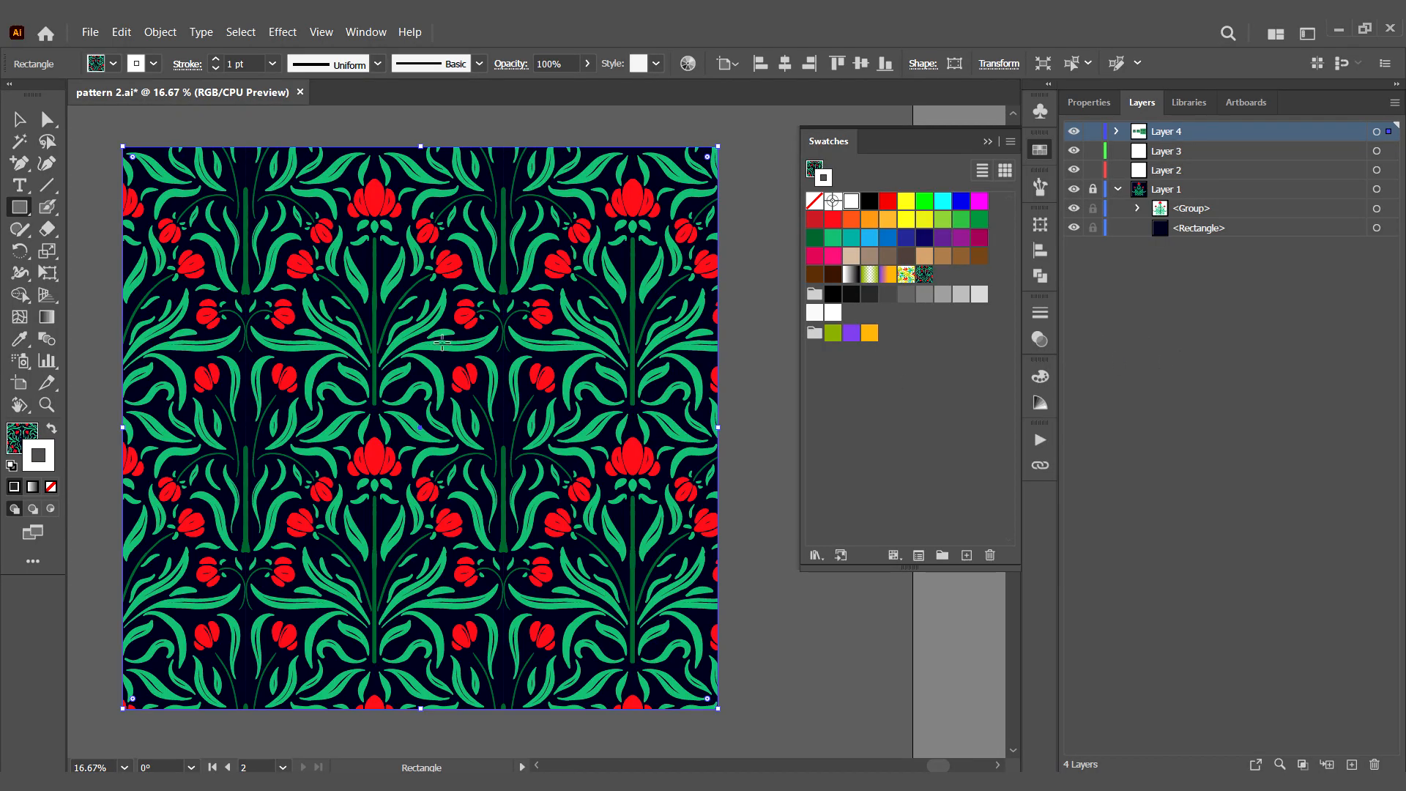
Step: Open the Scale transformation for the pattern-filled rectangle and exclude objects so that only patterns are transformed
right_click(445, 347)
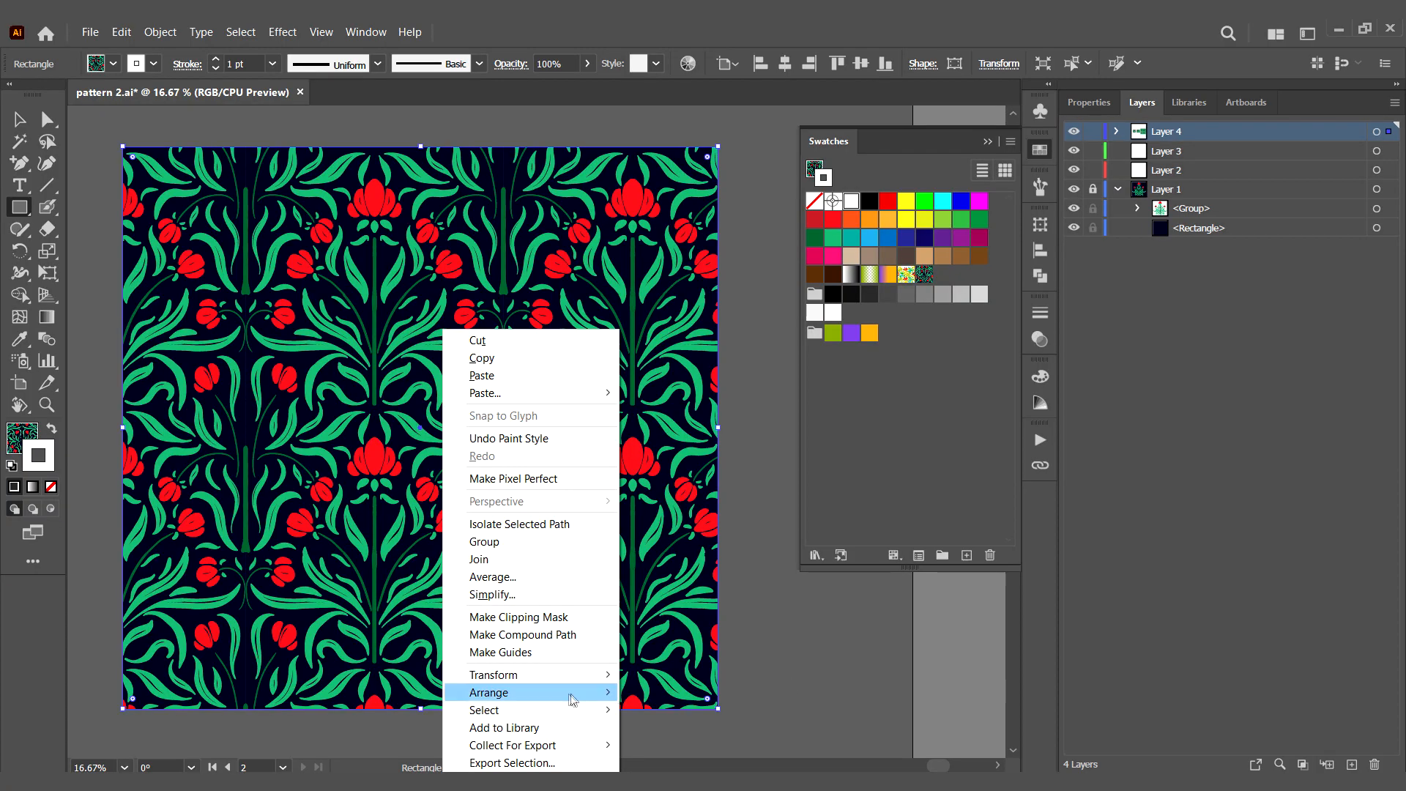
mouse_move(572, 696)
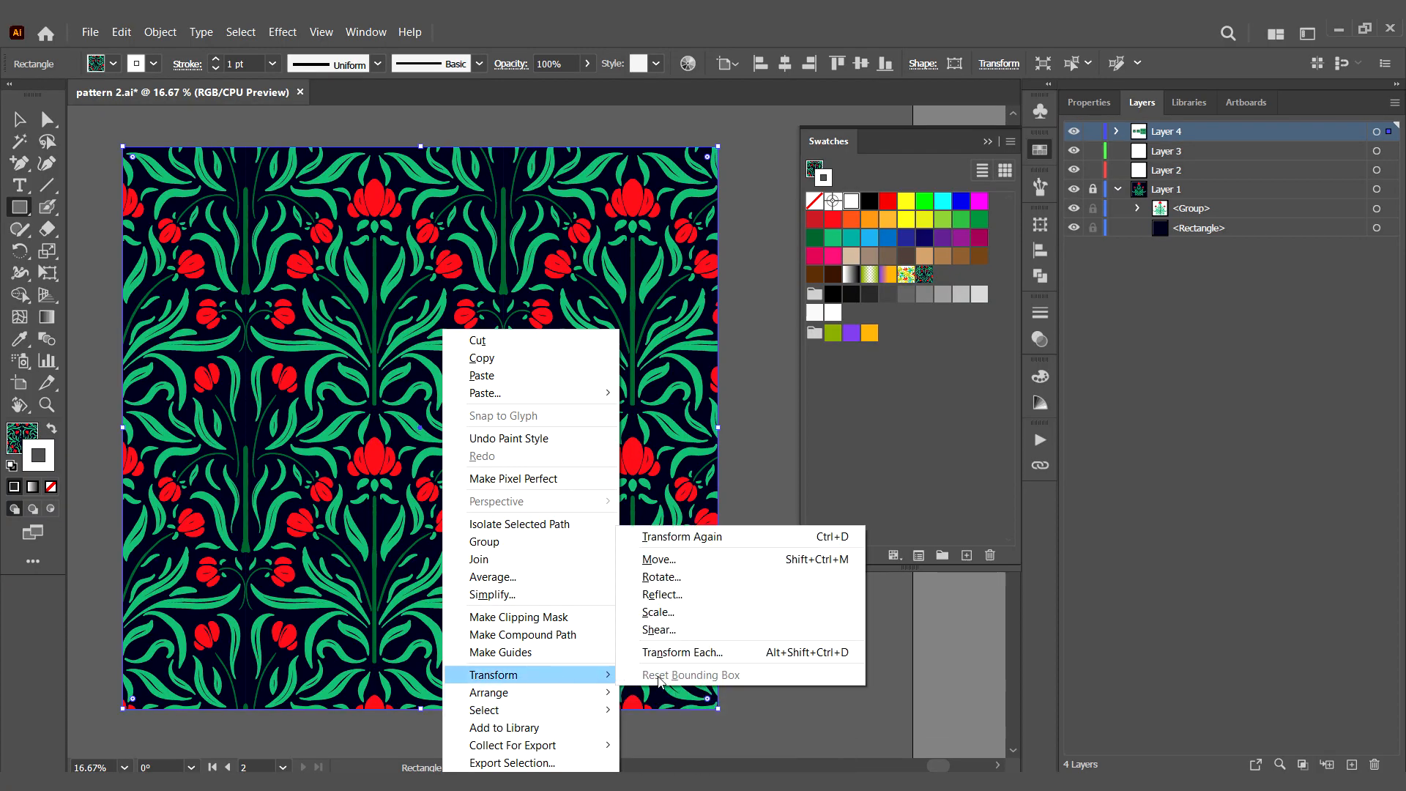
left_click(724, 615)
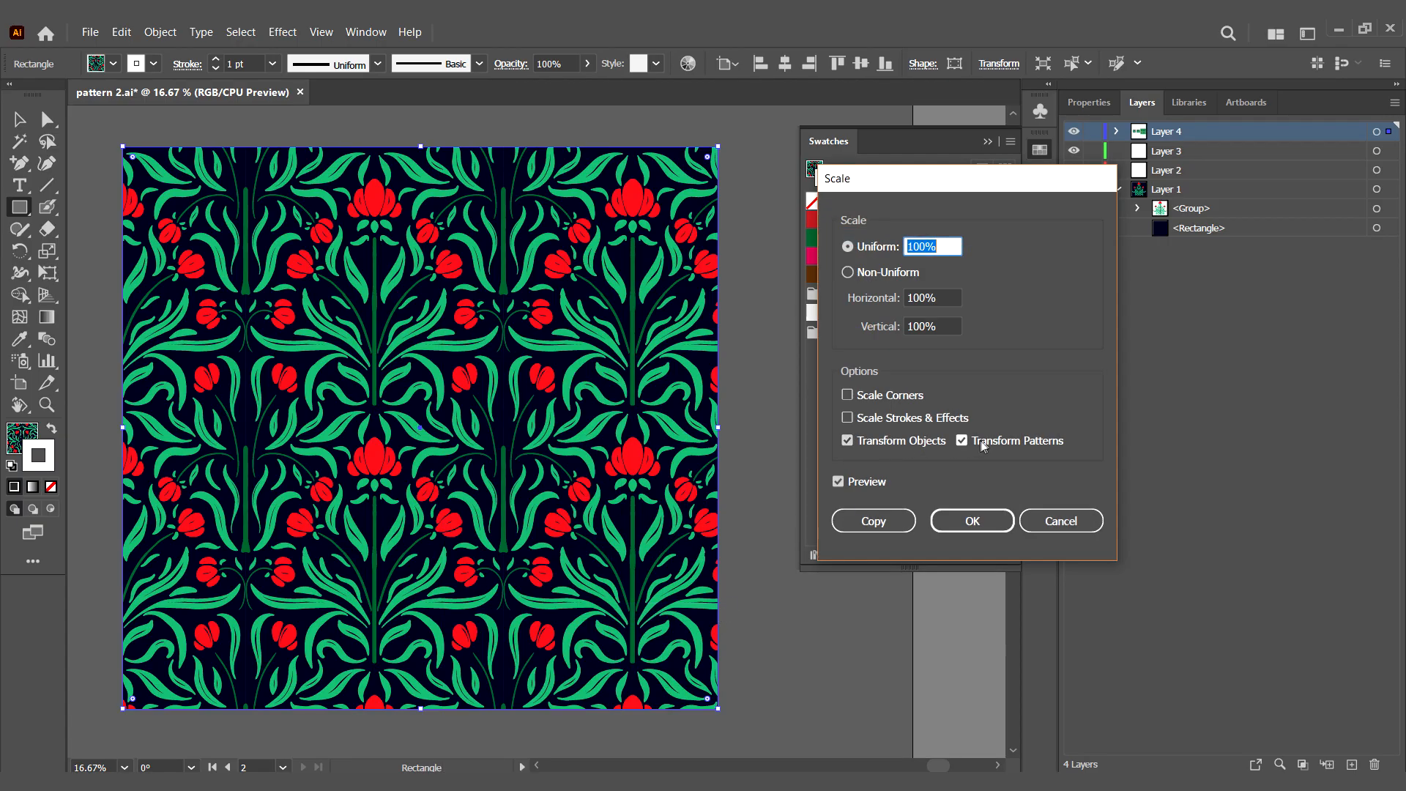
left_click(936, 448)
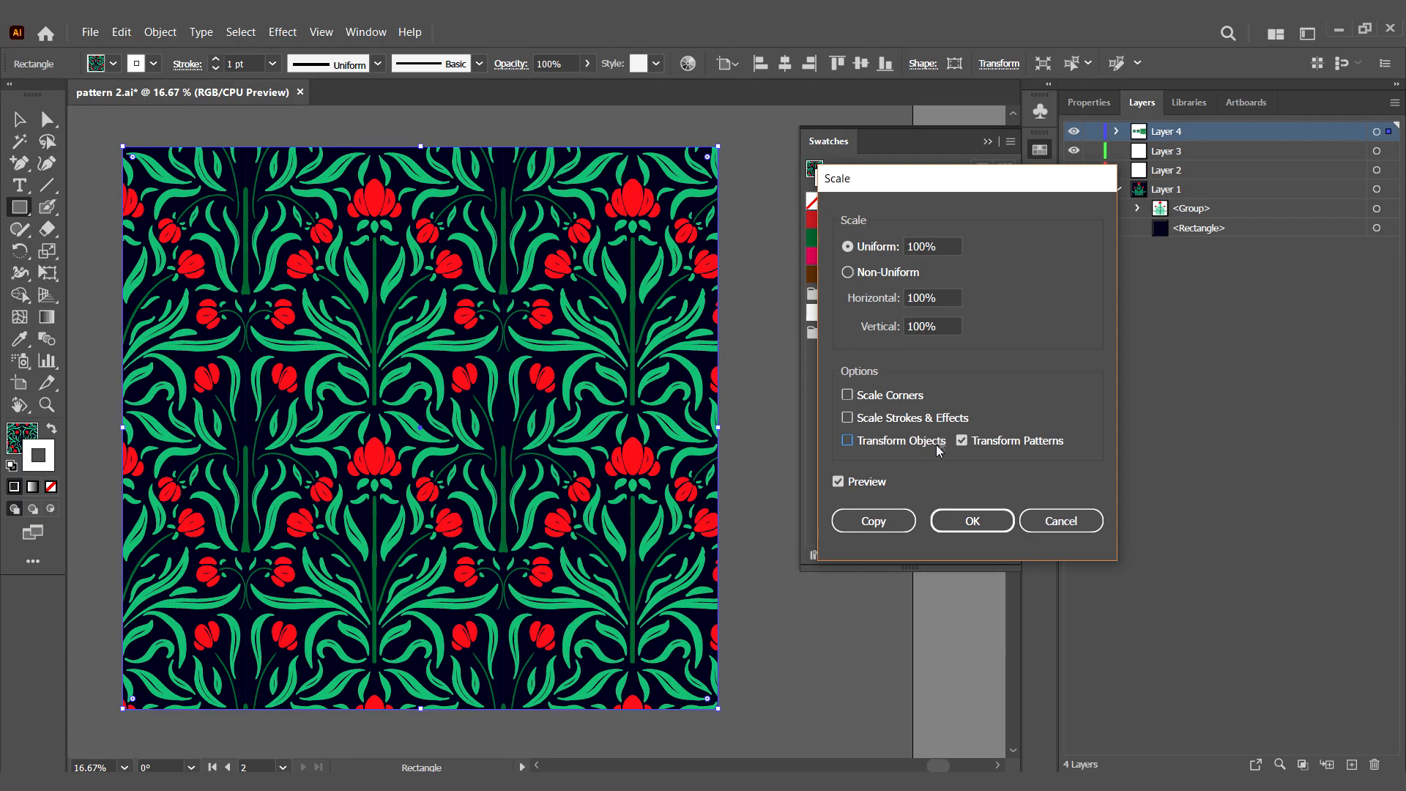
Step: Reduce the uniform scale of the rectangle's pattern fill in 1% decrements to below 83% and apply the scaling
double_click(921, 246)
type("96")
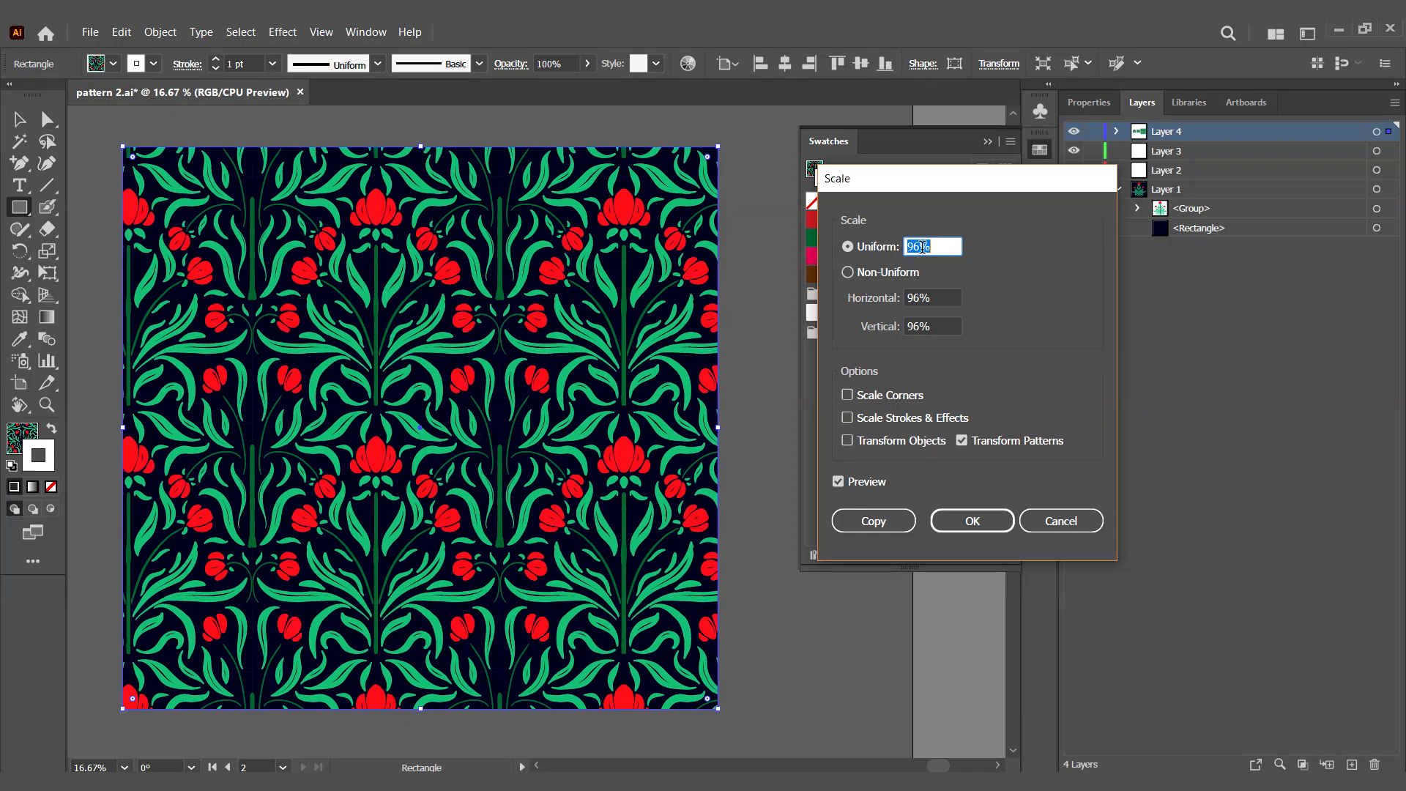
key("Down")
key("Down")
key("Down")
key("Down")
key("Down")
key("Down")
key("Down")
key("Down")
key("Down")
key("Down")
key("Down")
key("Down")
key("Down")
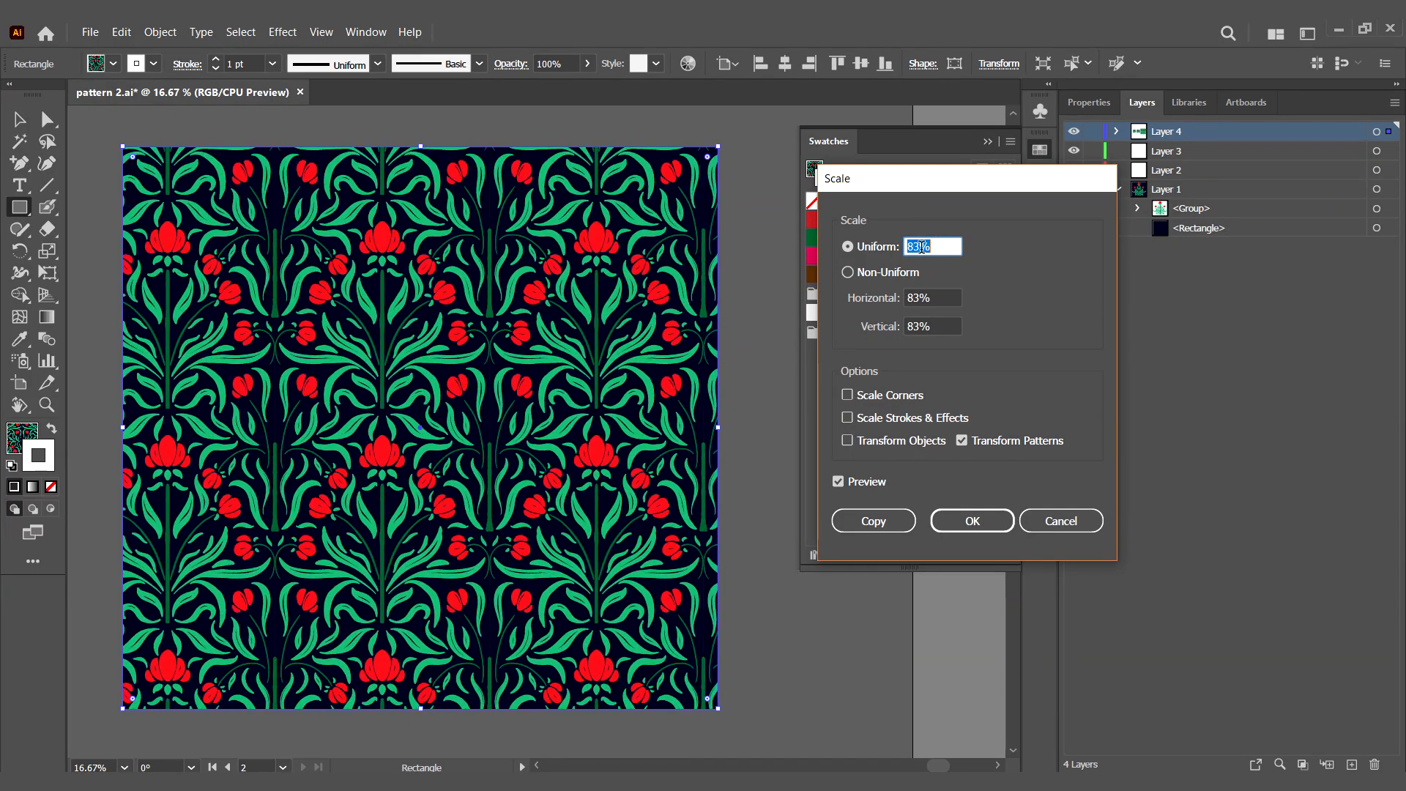
key("Down")
key("Down")
key("Down")
key("Down")
key("Down")
key("Down")
left_click(971, 522)
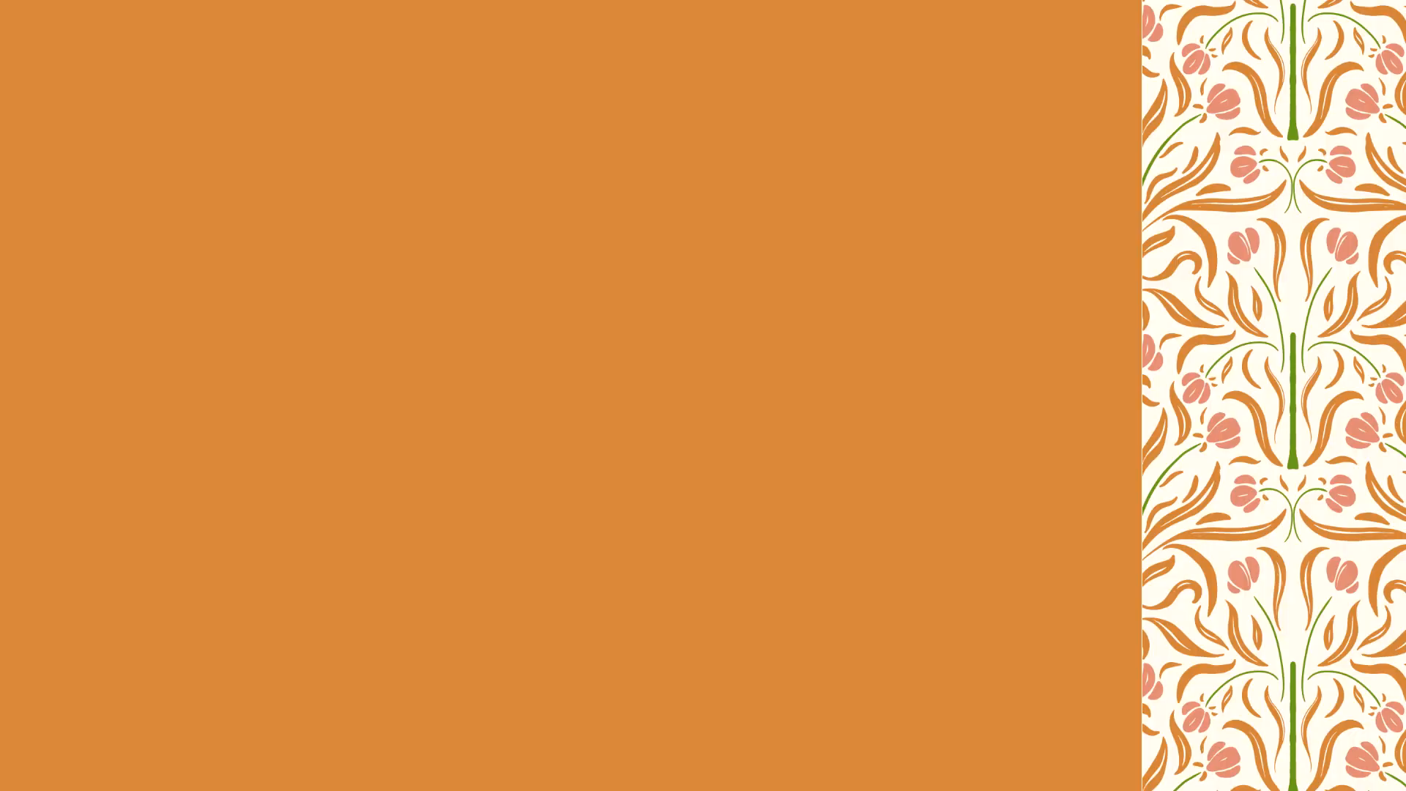